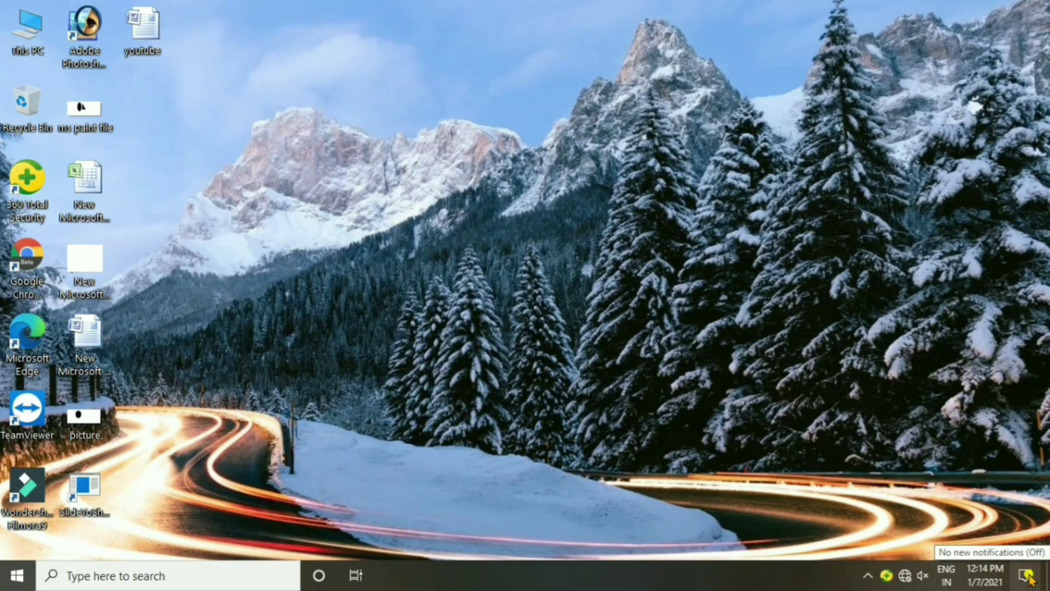
Step: Examine the notification centre, the input language list and the network flyout, dismissing each one after viewing
click(1027, 574)
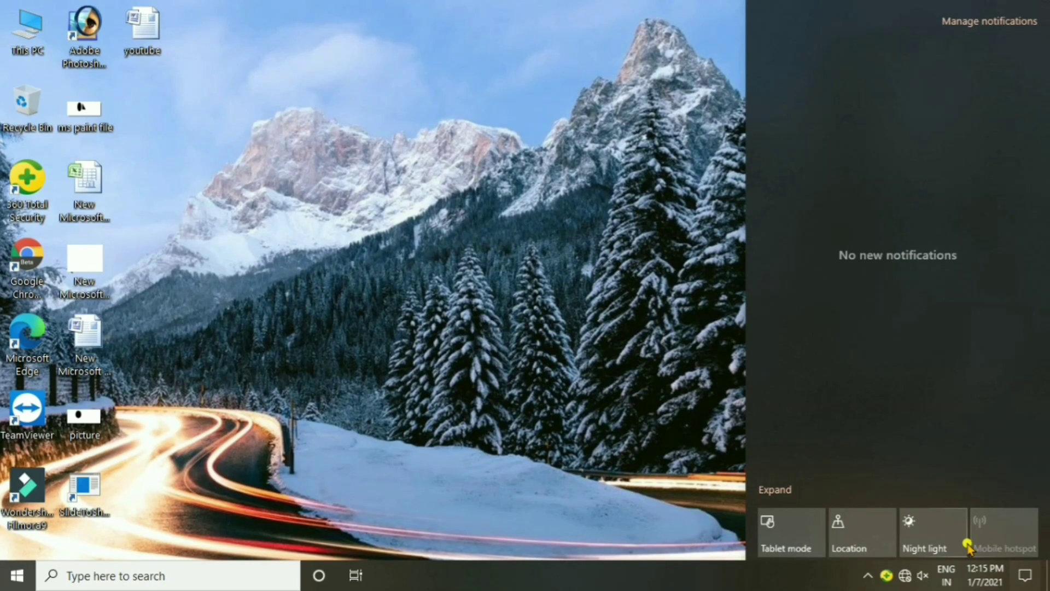
key(Escape)
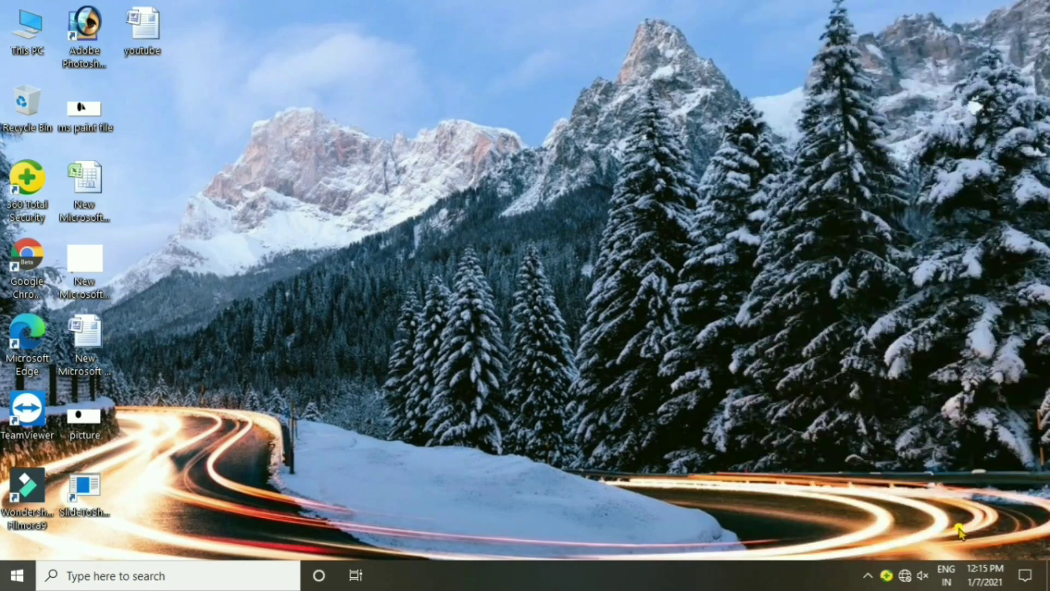
click(945, 574)
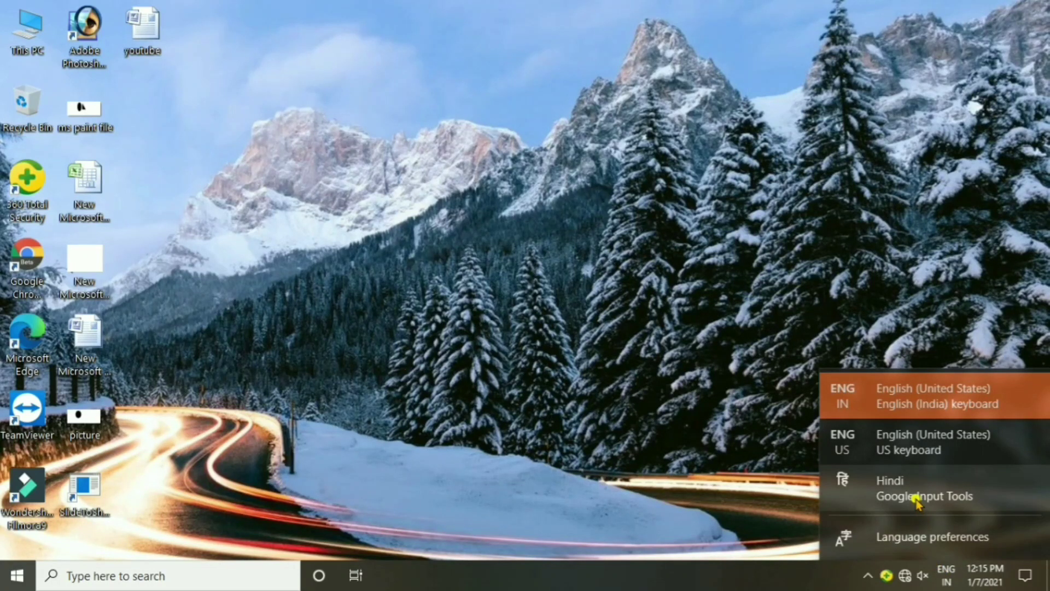
click(766, 481)
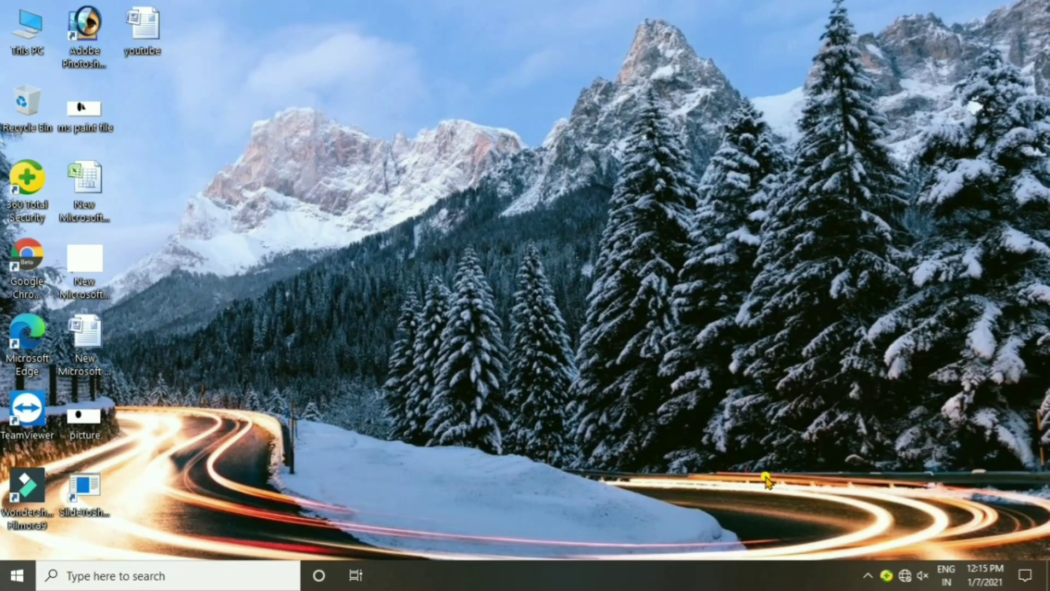
click(903, 576)
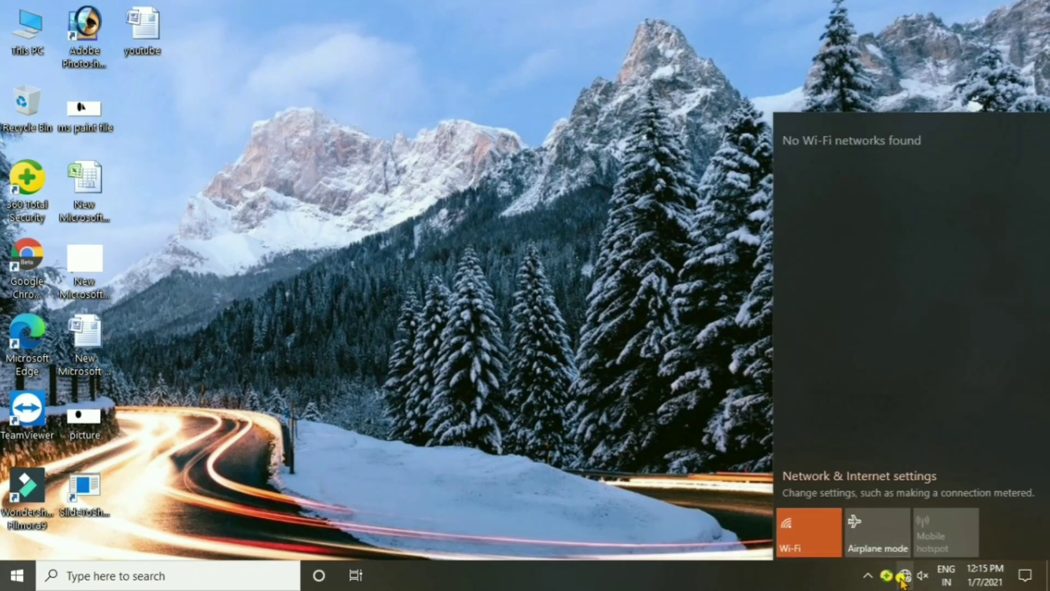
click(725, 435)
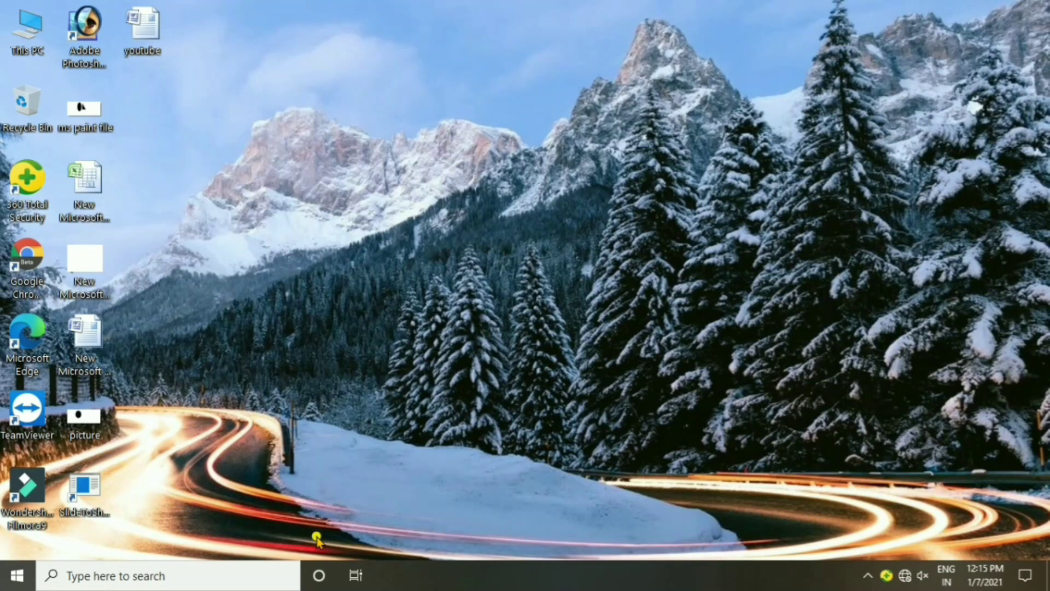
Step: Add a second virtual desktop in Task View, preview Desktop 2 and return to Desktop 1
click(354, 577)
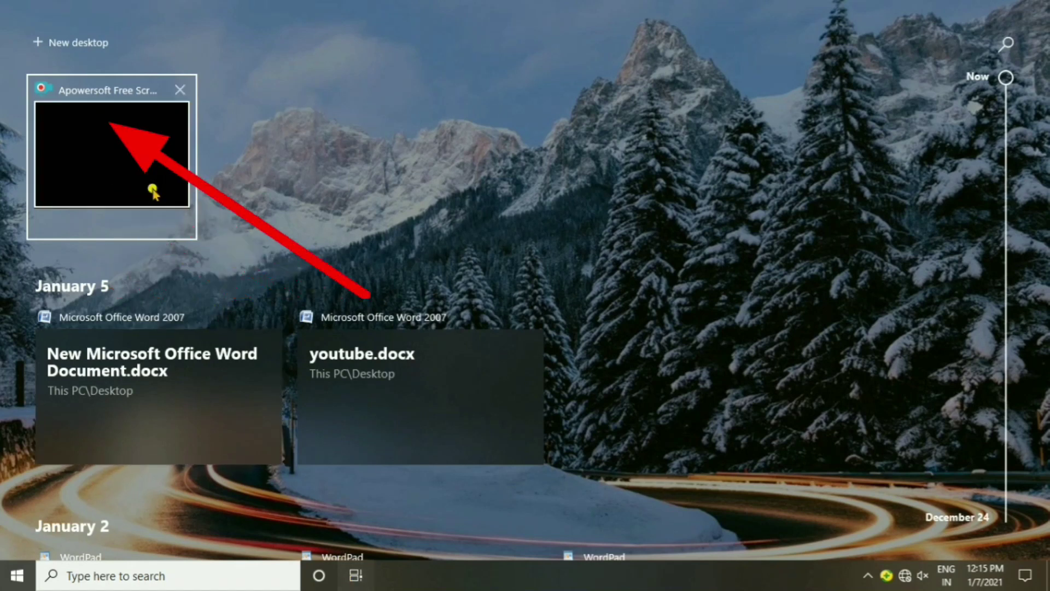
scroll(57, 48, down, 2)
scroll(57, 48, up, 2)
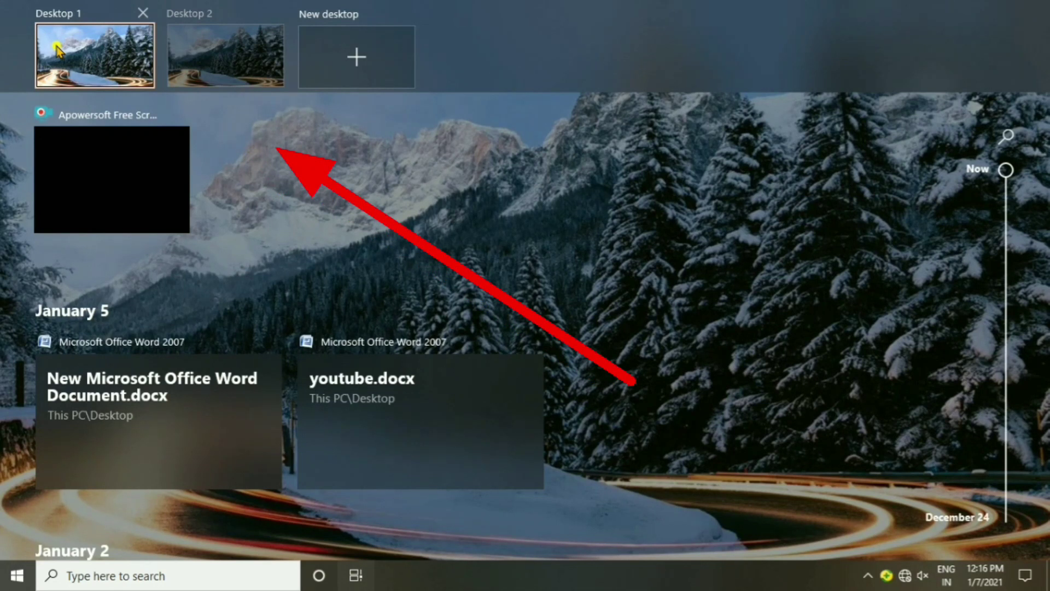
mouse_move(238, 59)
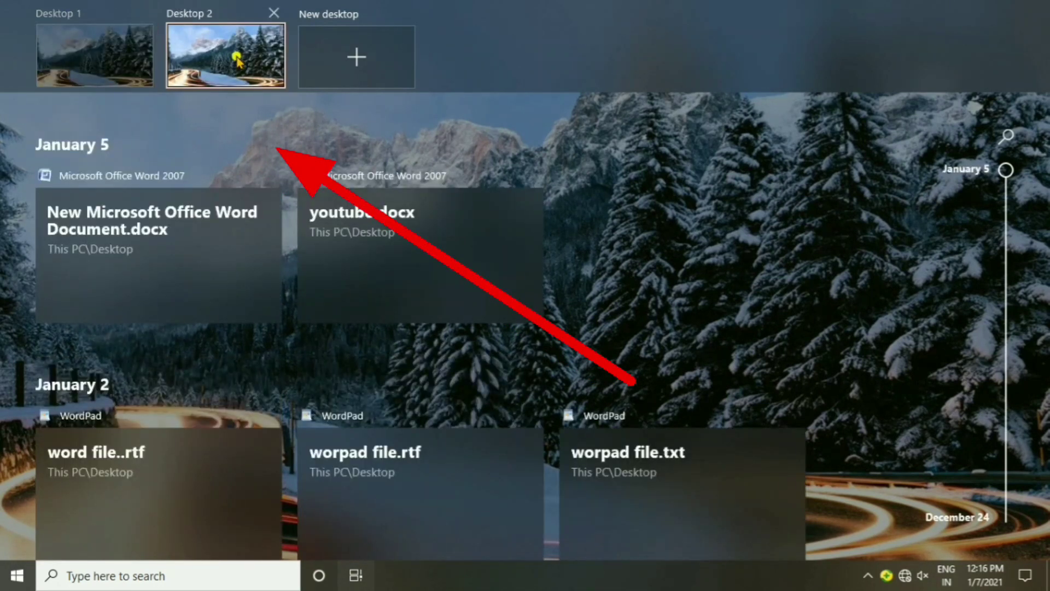
click(104, 55)
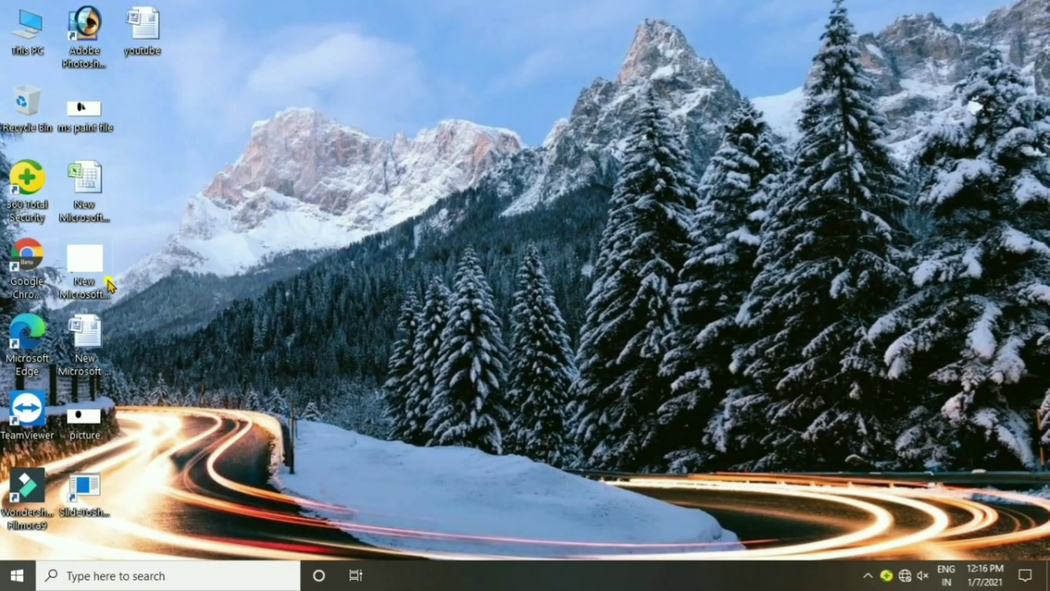
Step: Open This PC on Desktop 1 and switch to Desktop 2
double_click(37, 36)
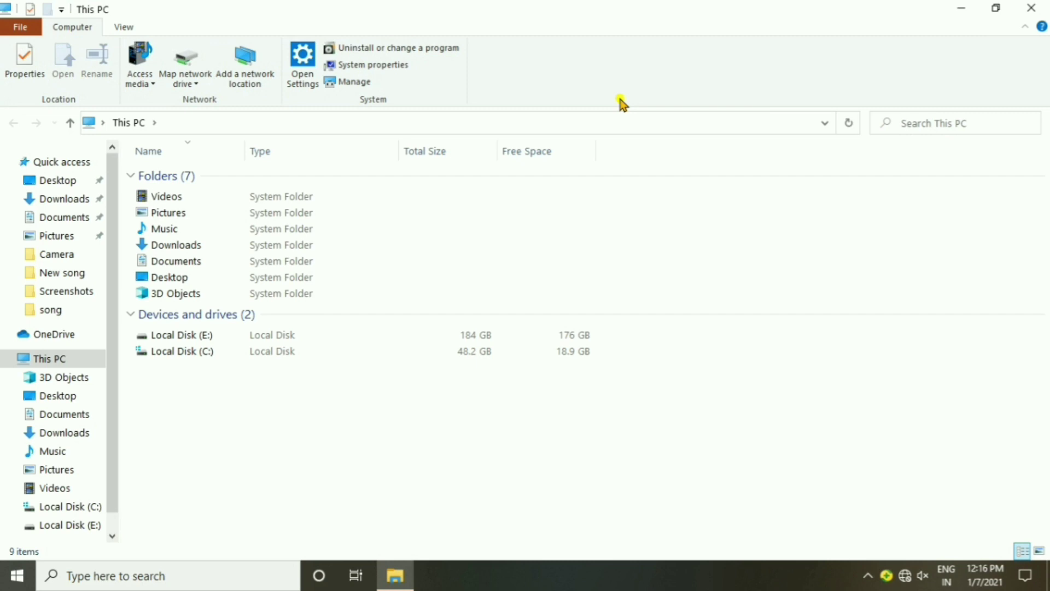
click(354, 575)
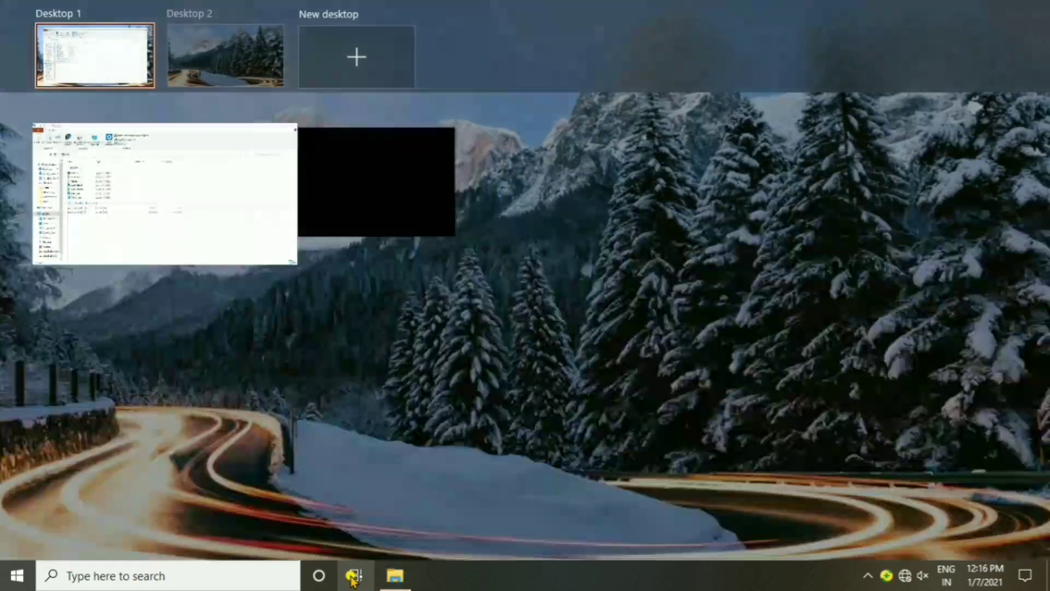
click(234, 67)
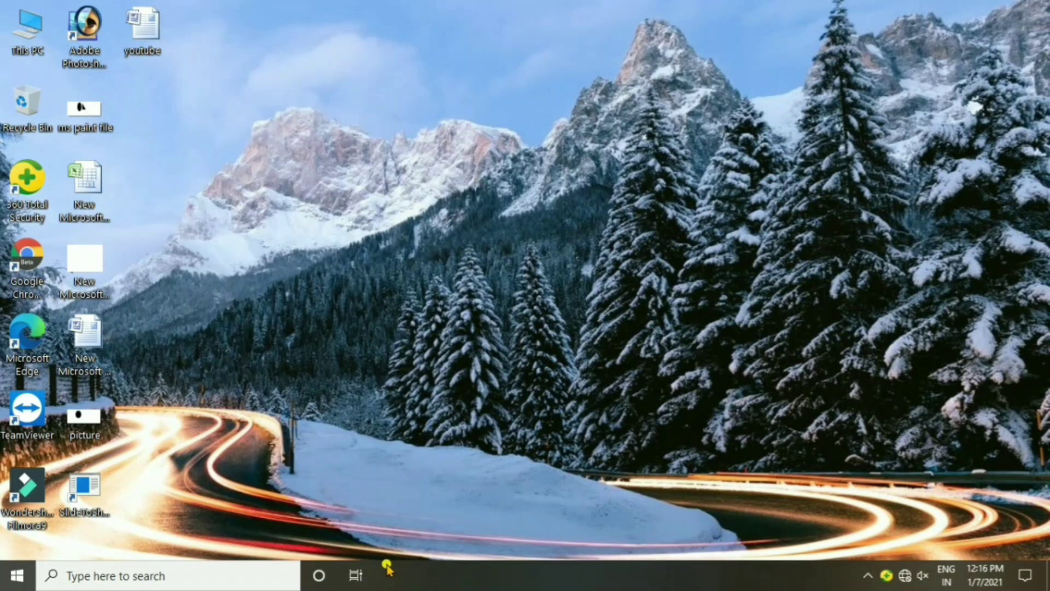
Step: Switch back to Desktop 1 and close the This PC window
click(354, 574)
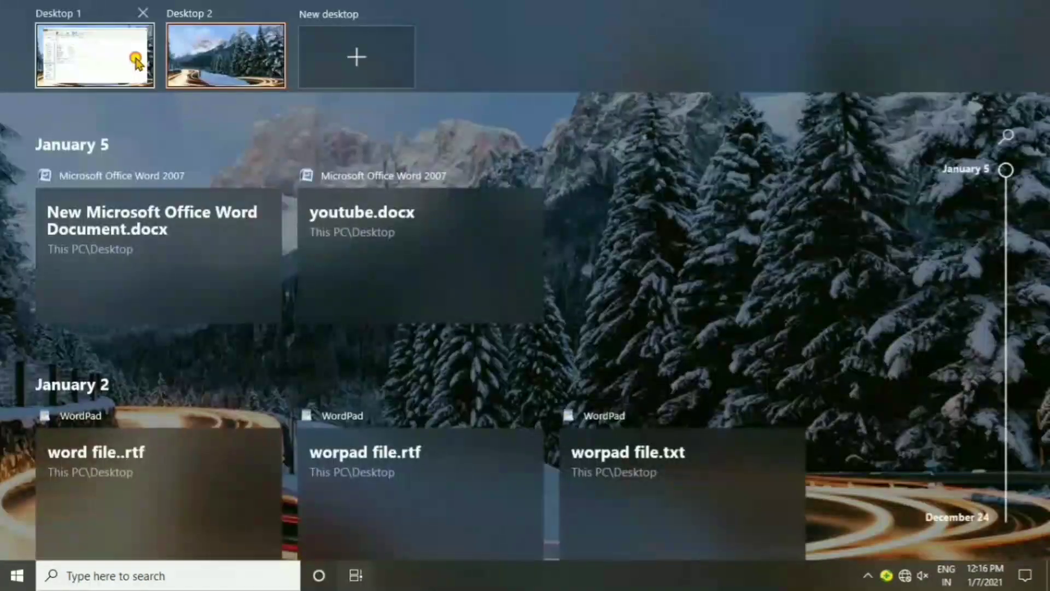
click(136, 59)
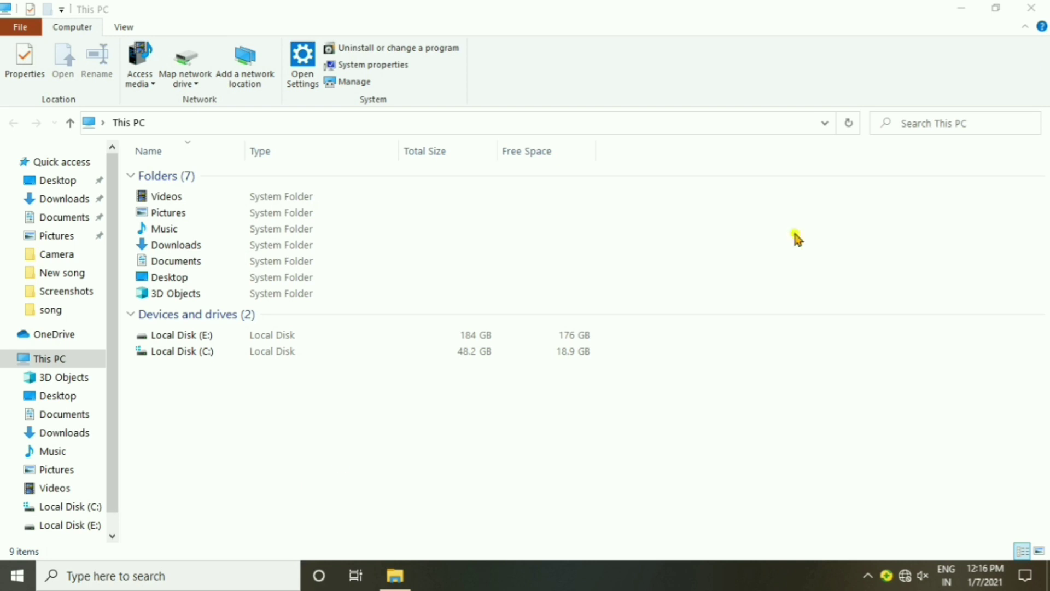
click(1031, 8)
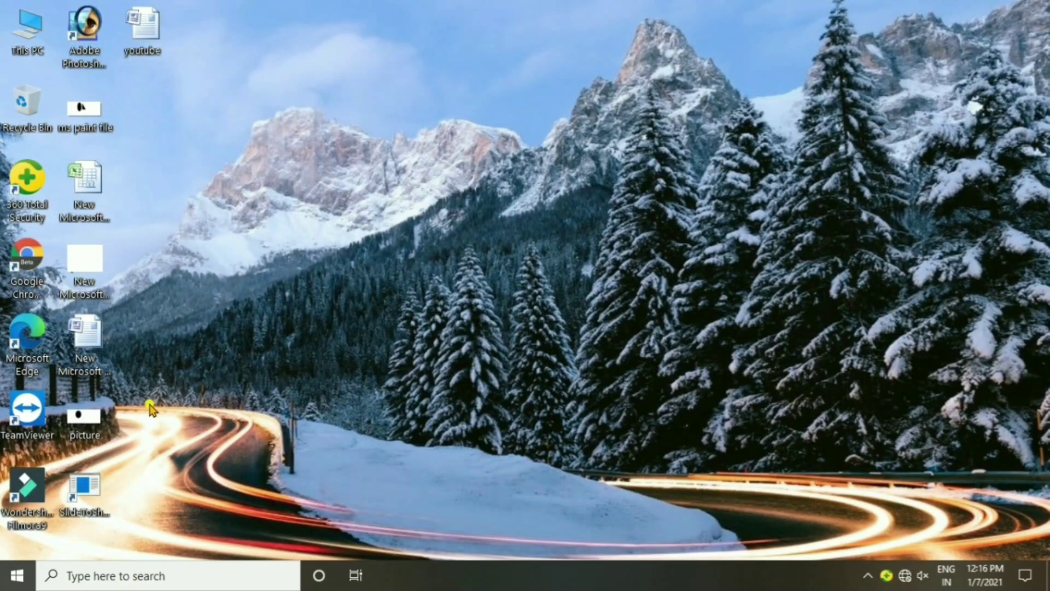
Step: Search Windows for "paint", launch the Paint app and close its window
click(68, 576)
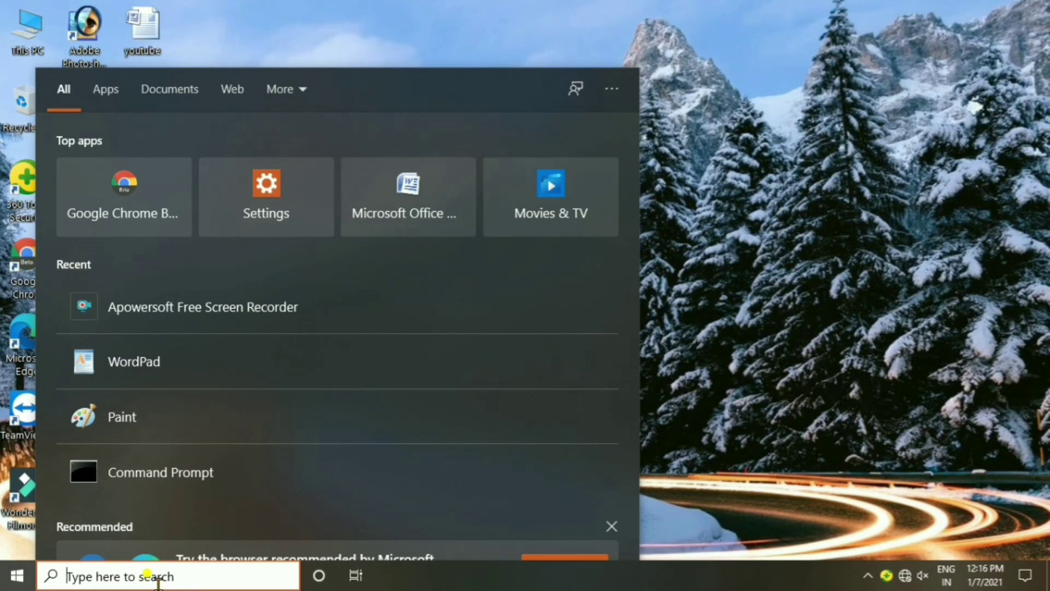
text(paint)
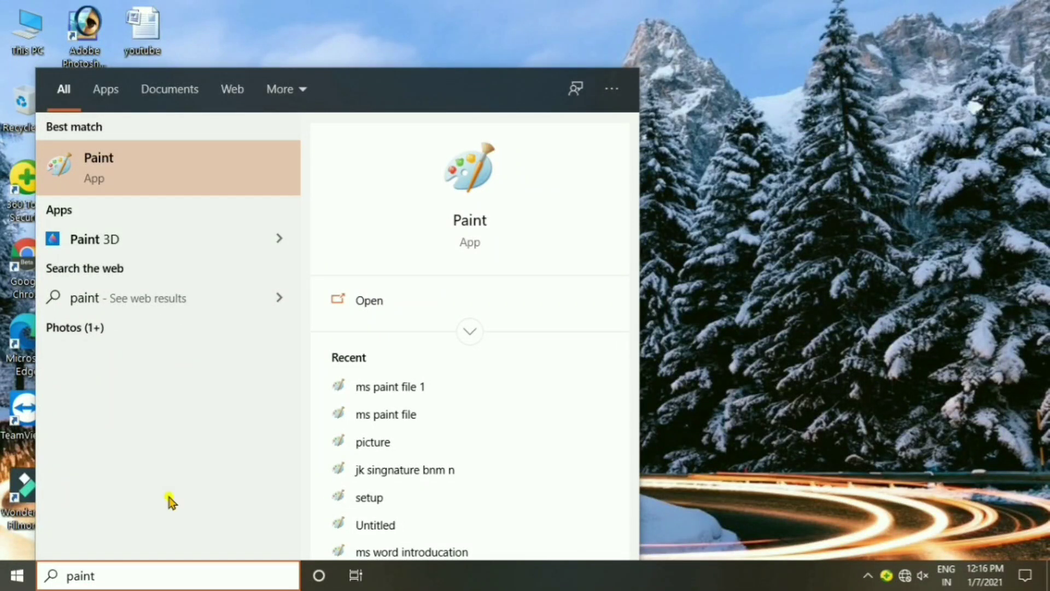
click(171, 174)
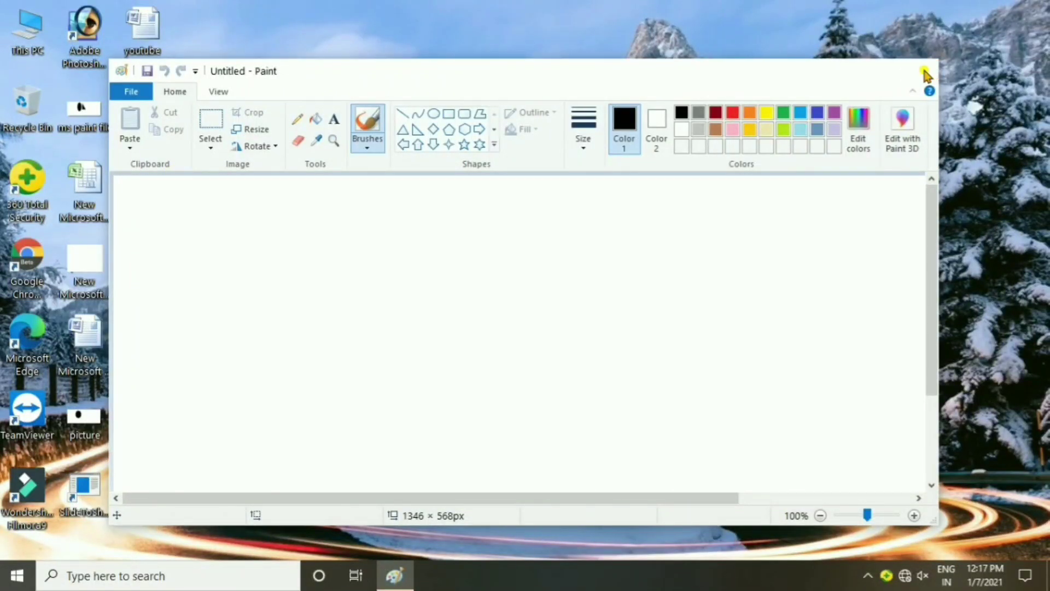
click(922, 70)
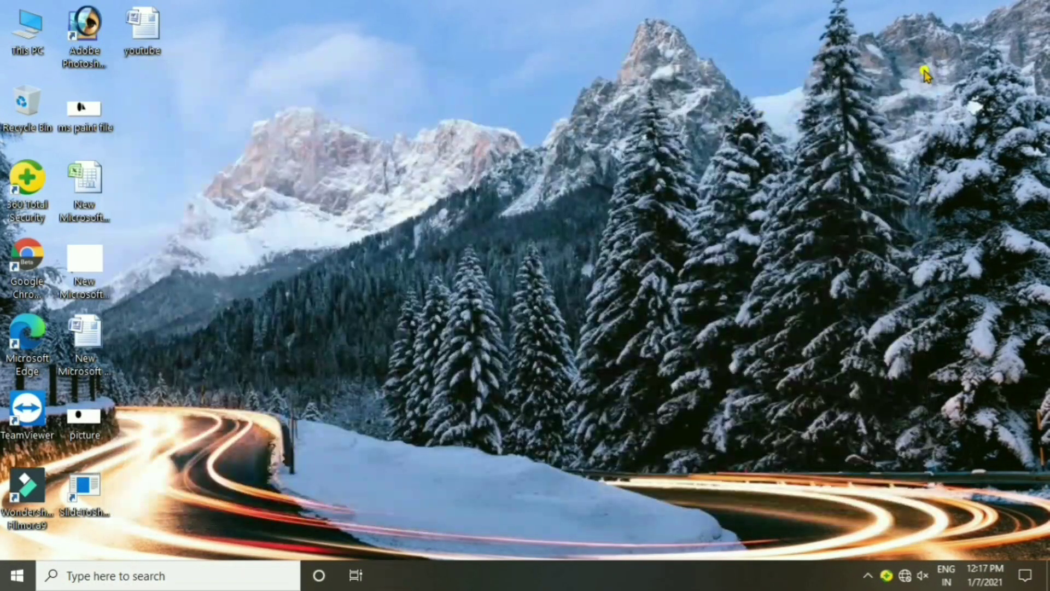
Step: Bring up the computer's power options and choose Sleep
click(9, 579)
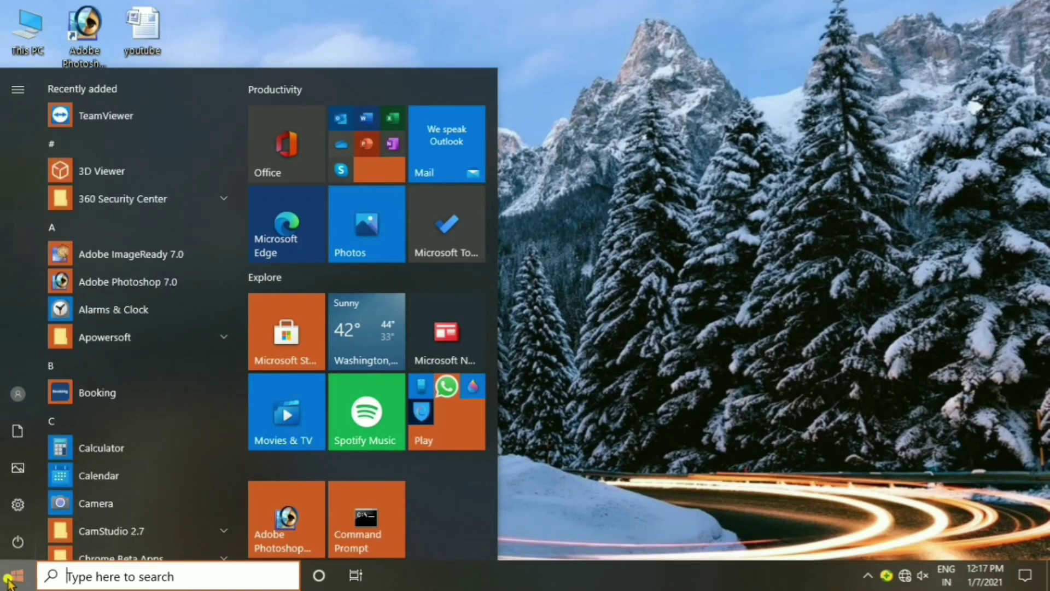
click(18, 544)
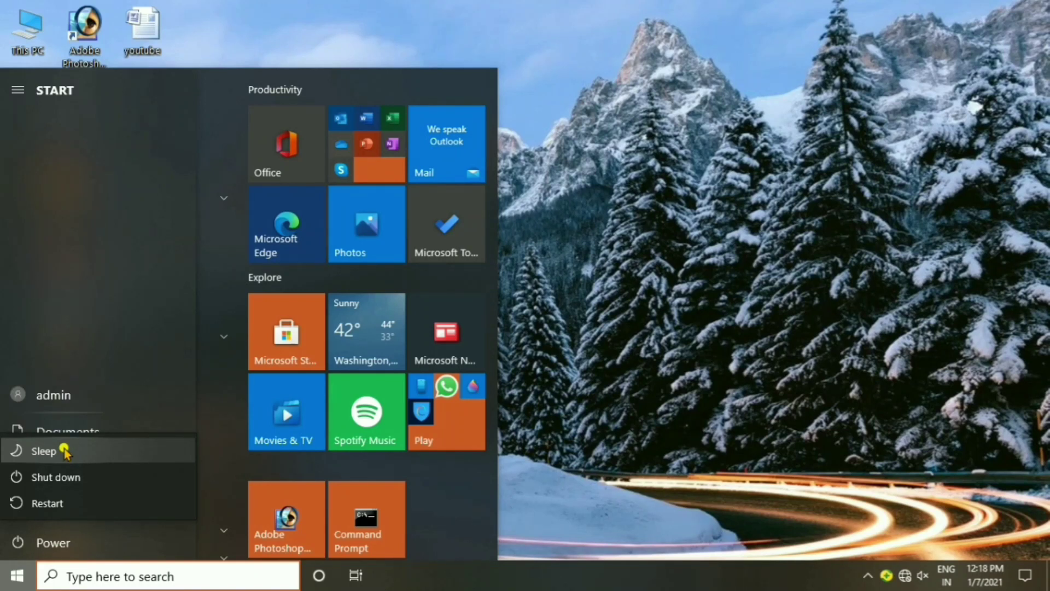
click(64, 451)
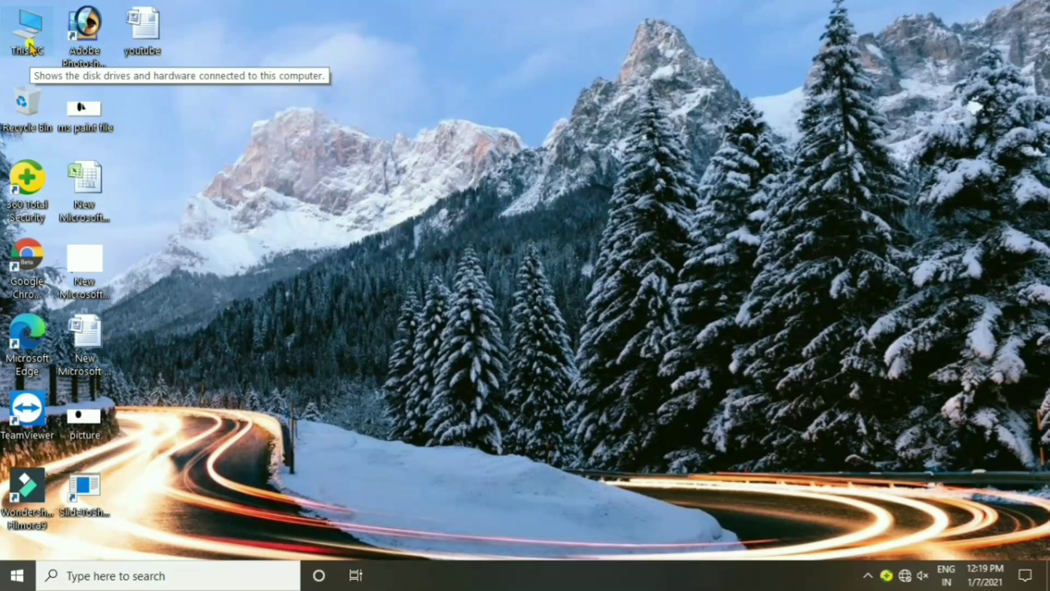
Step: Open This PC twice, first directly from its desktop icon and again with its Open command, closing the window each time
double_click(29, 34)
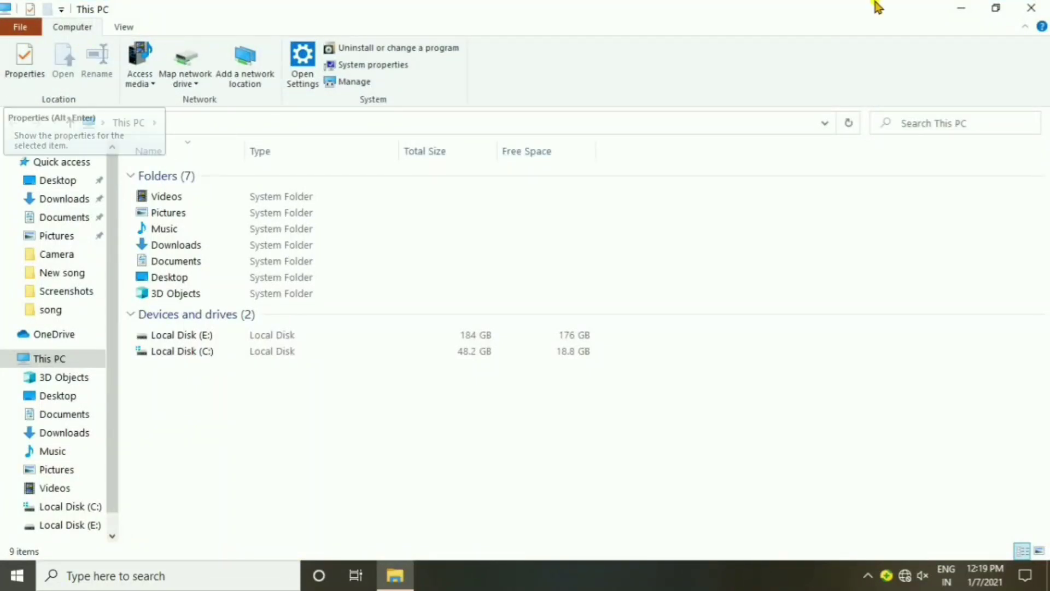
click(1030, 7)
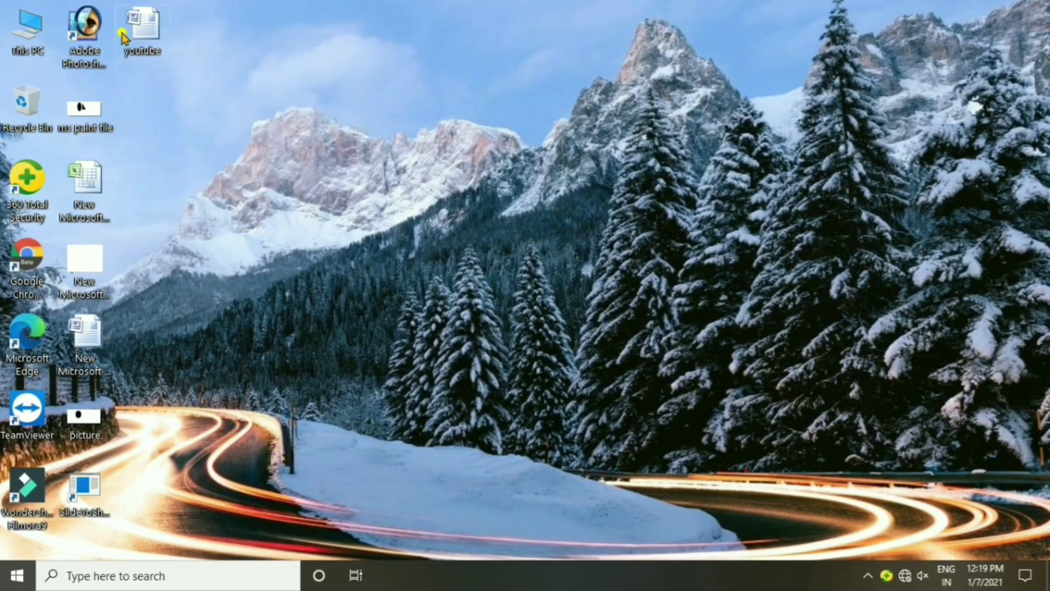
right_click(13, 39)
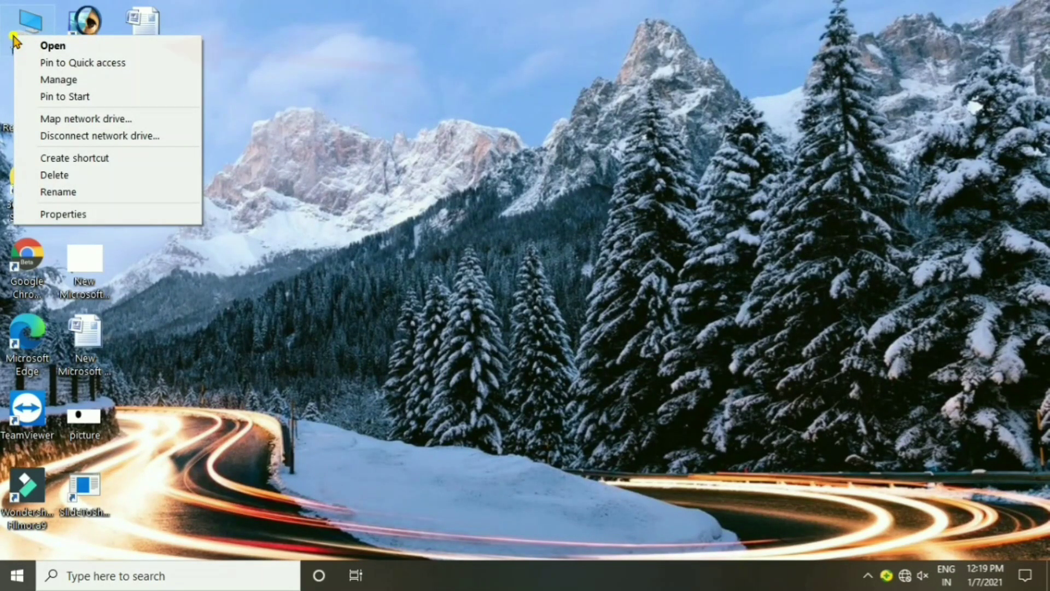
click(52, 47)
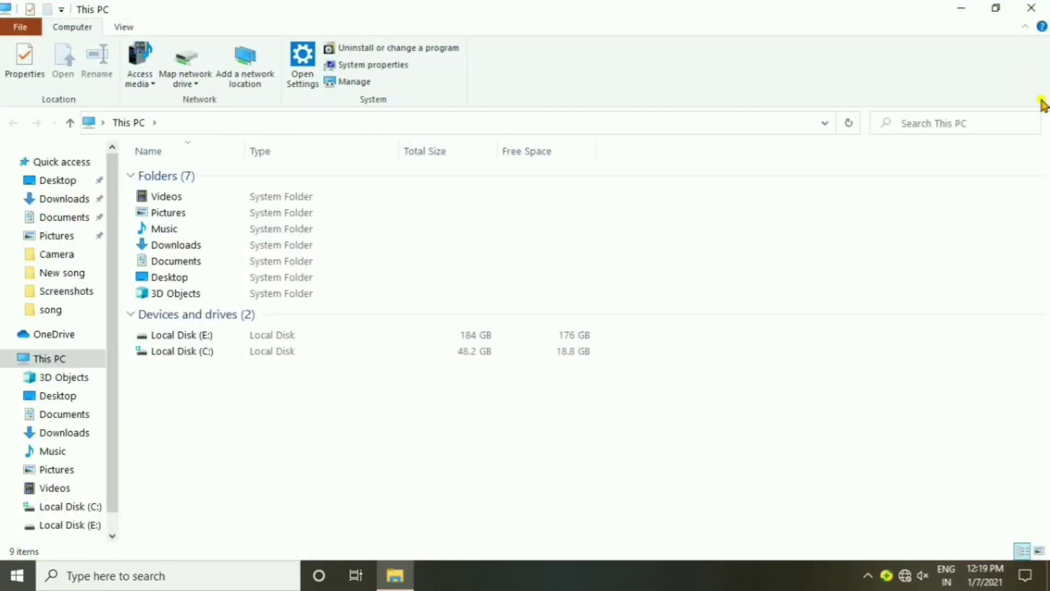
click(1044, 4)
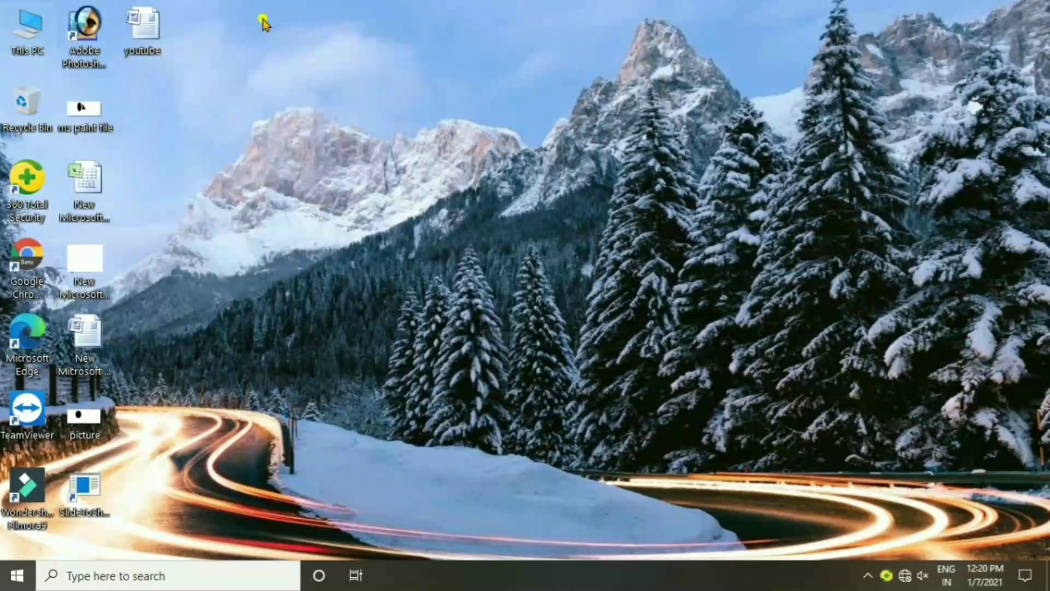
Step: Move the desktop selection to Recycle Bin and back to This PC, open This PC and close its window
key(Down)
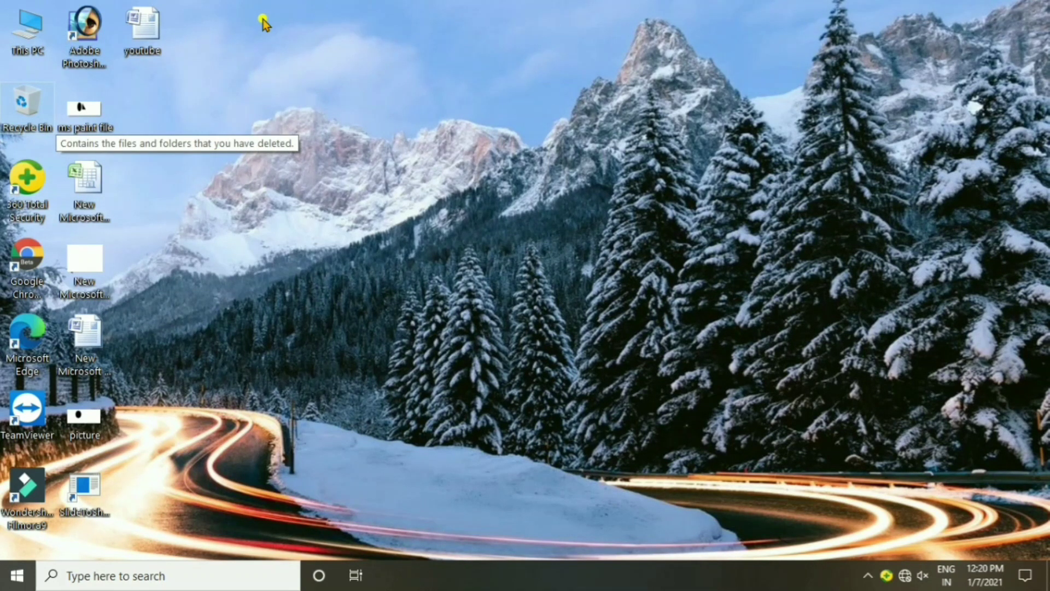
key(Up)
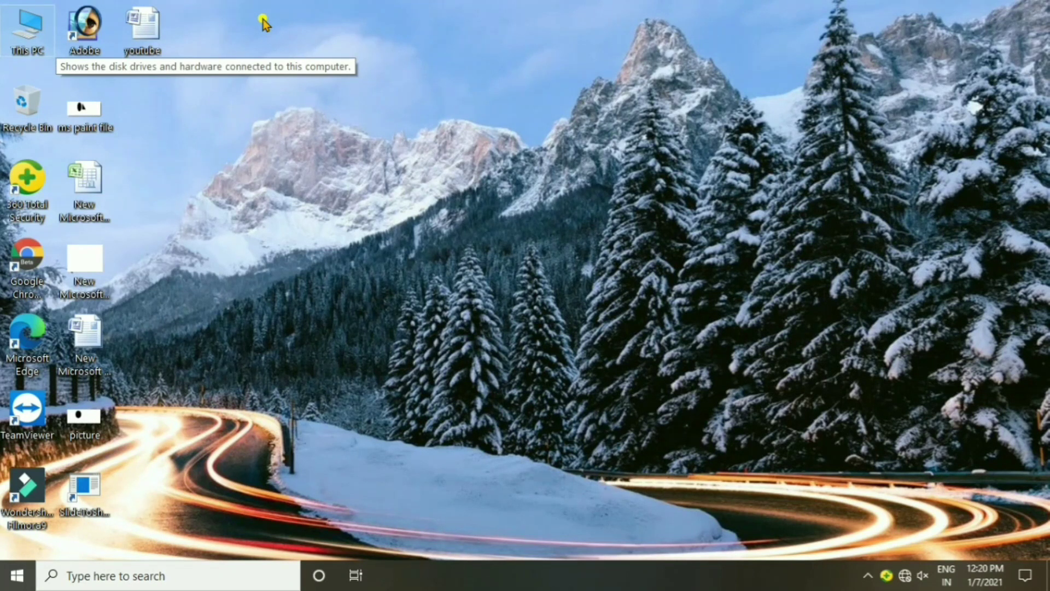
key(Return)
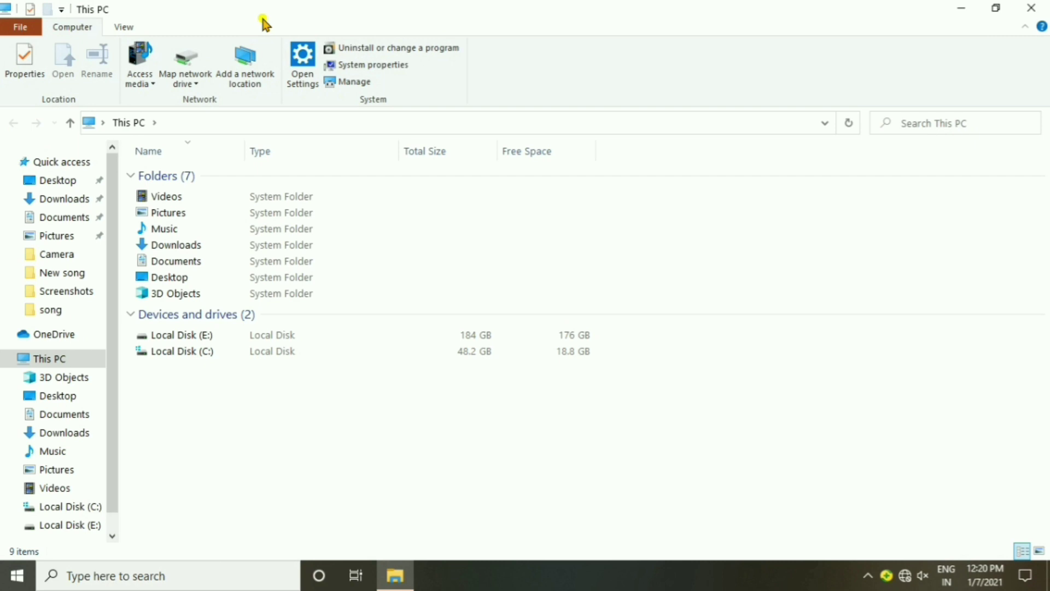
click(1032, 7)
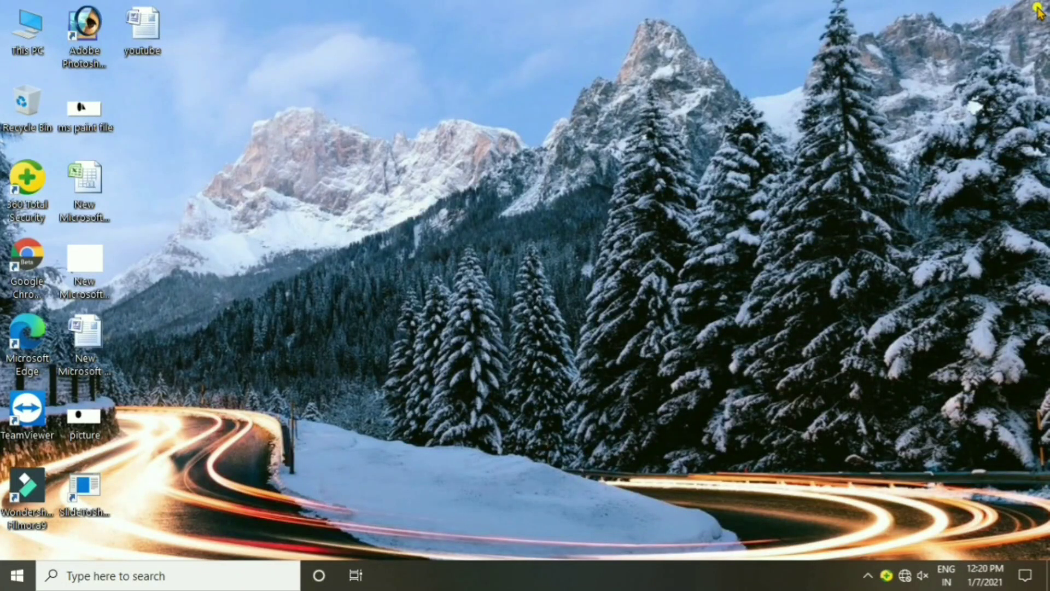
Step: Look through the alphabetical list of installed apps and return to its beginning
click(3, 575)
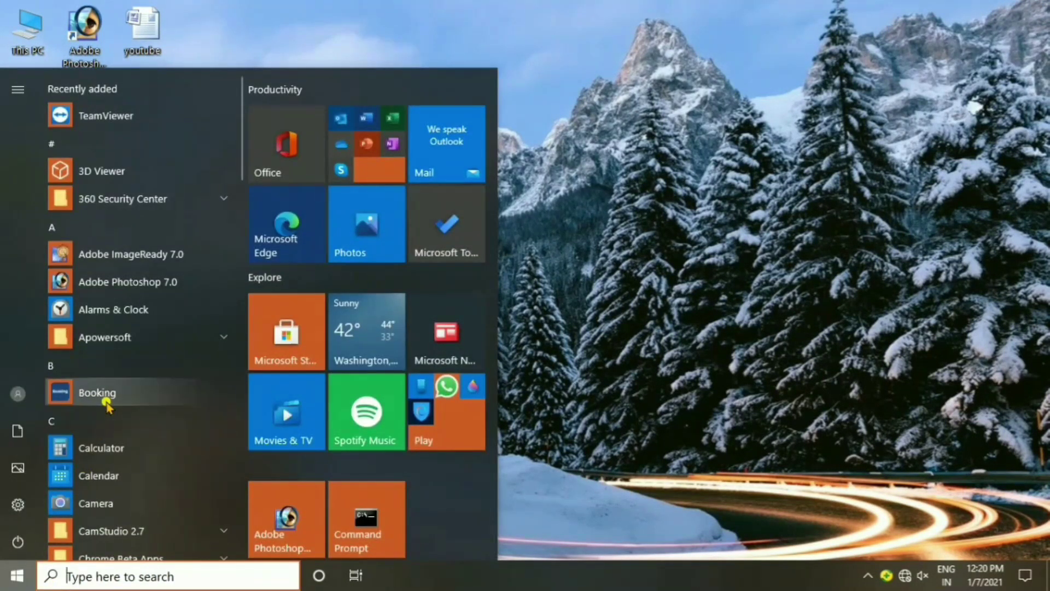
scroll(107, 405, down, 10)
scroll(117, 358, up, 7)
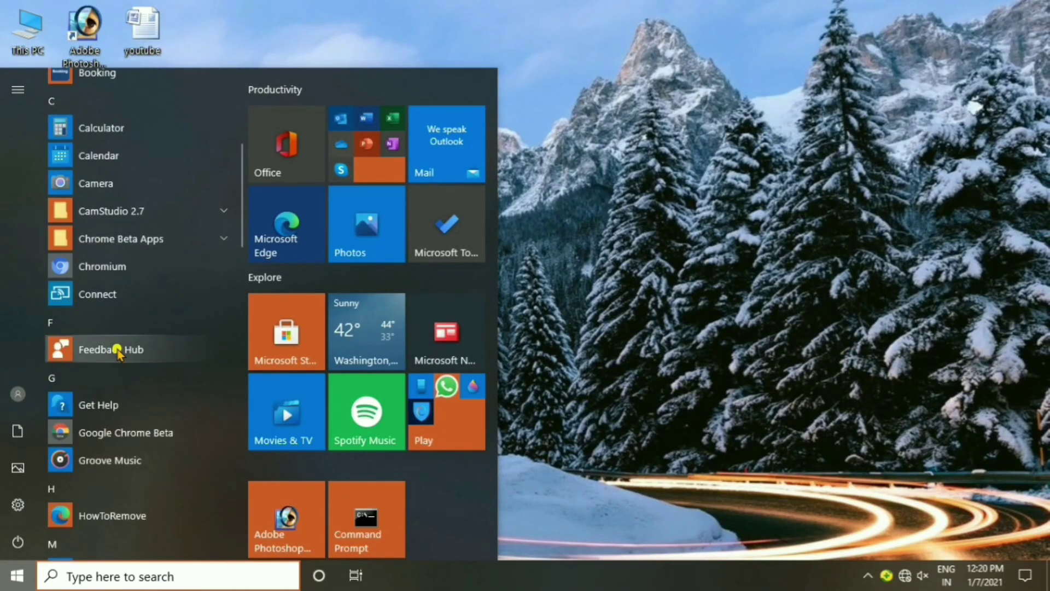
scroll(117, 352, up, 5)
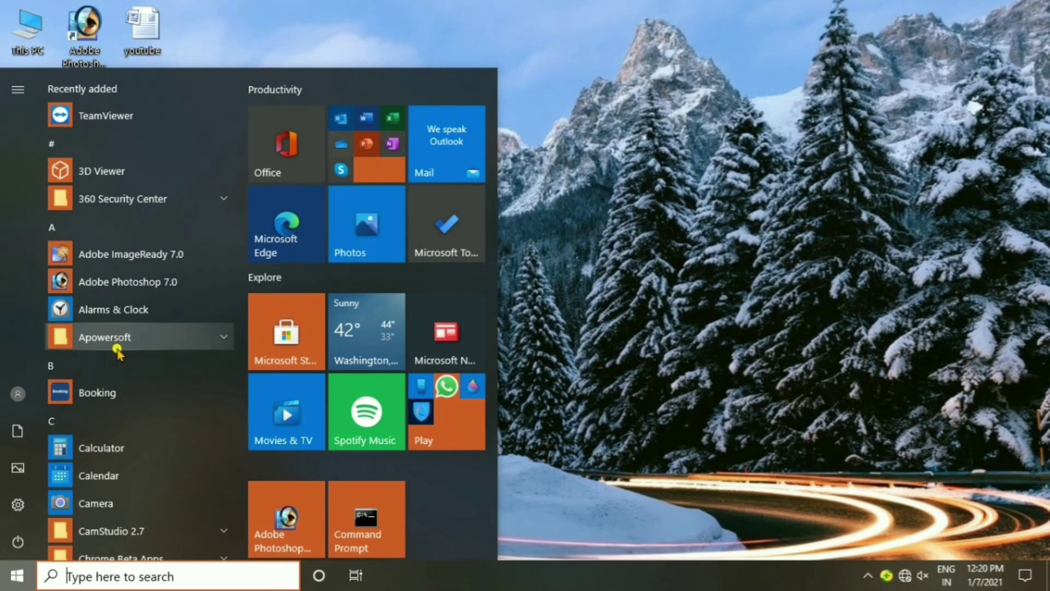
Step: Search for "computer", open This PC from the results and close its window
scroll(117, 353, down, 10)
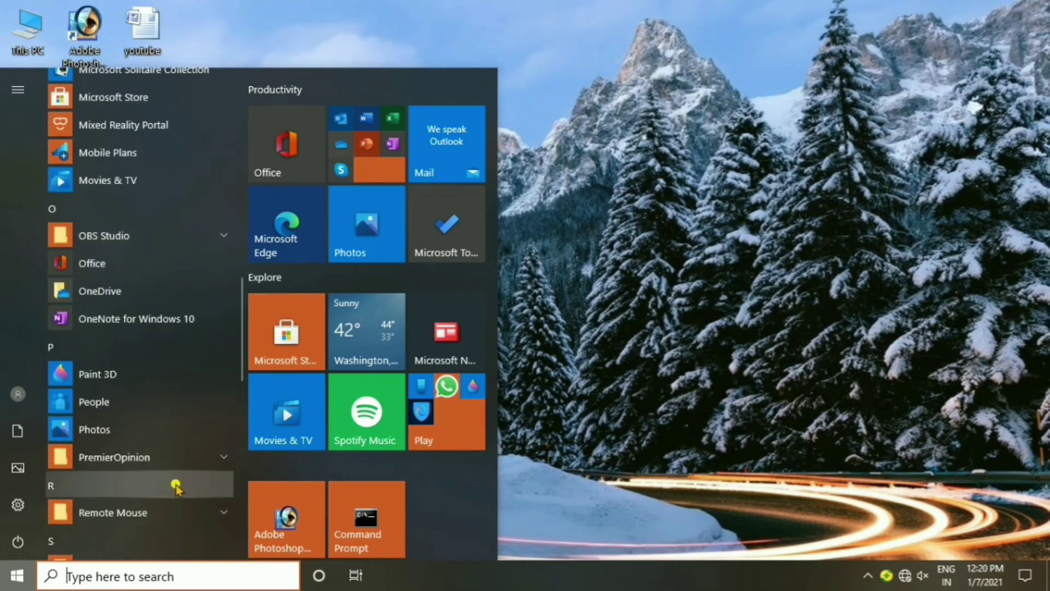
click(118, 575)
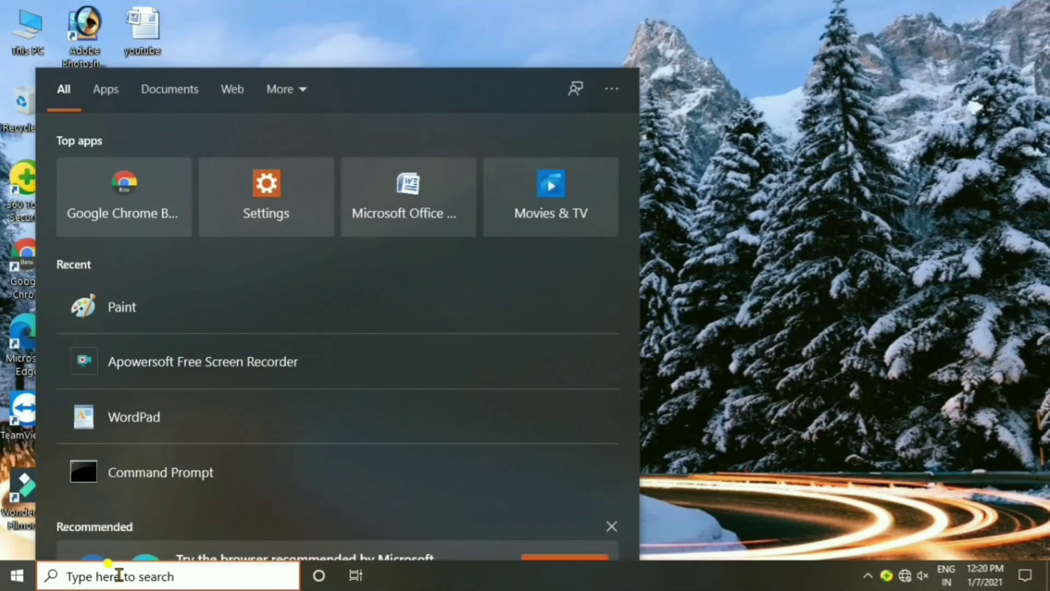
text(comput)
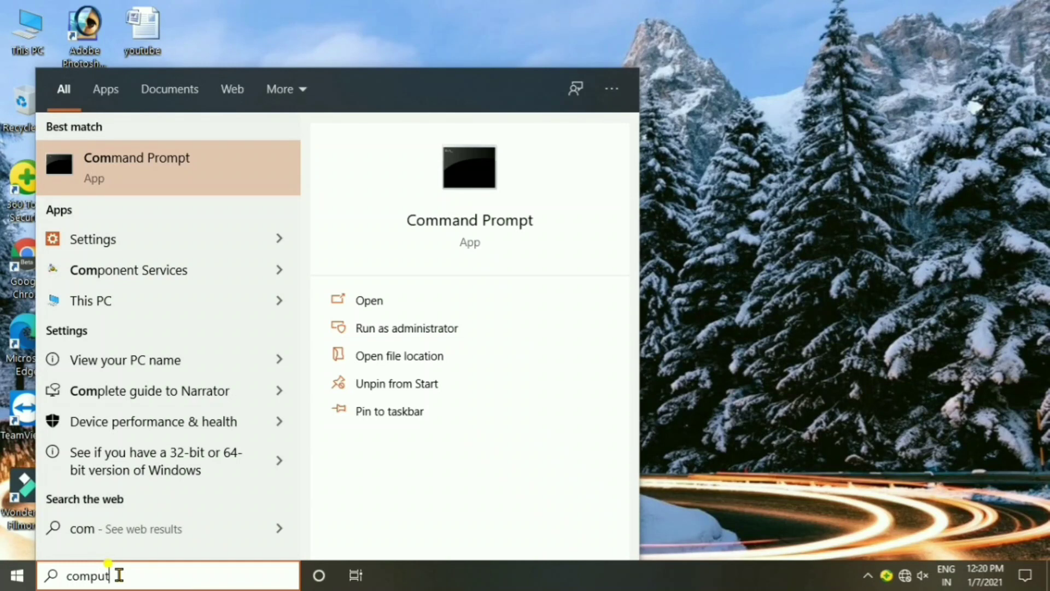
text(er)
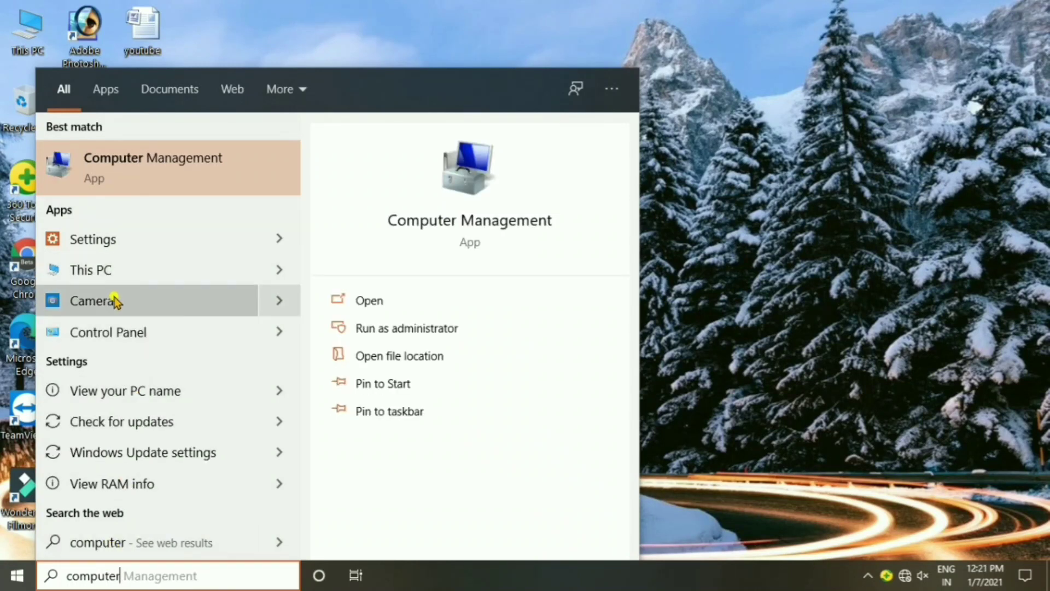
click(93, 270)
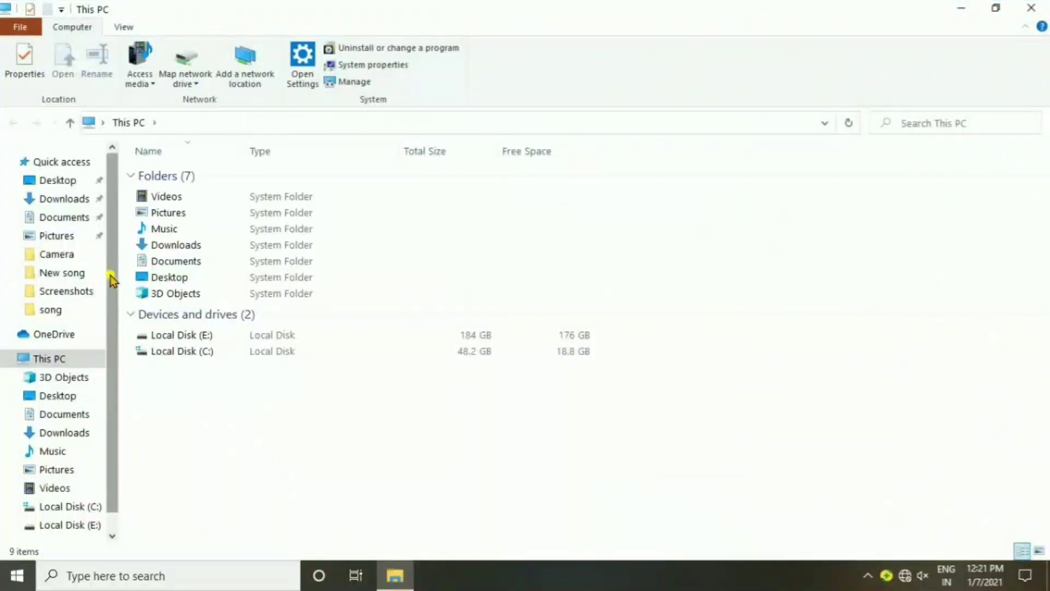
click(1044, 5)
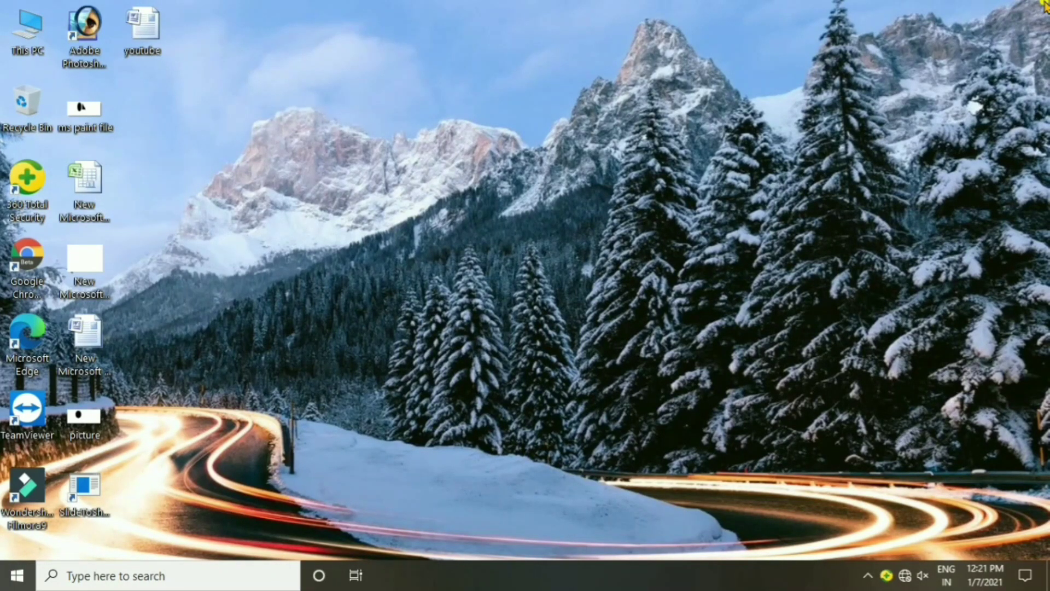
Step: Open This PC from its desktop icon, minimize the window and bring it back from the taskbar
double_click(33, 39)
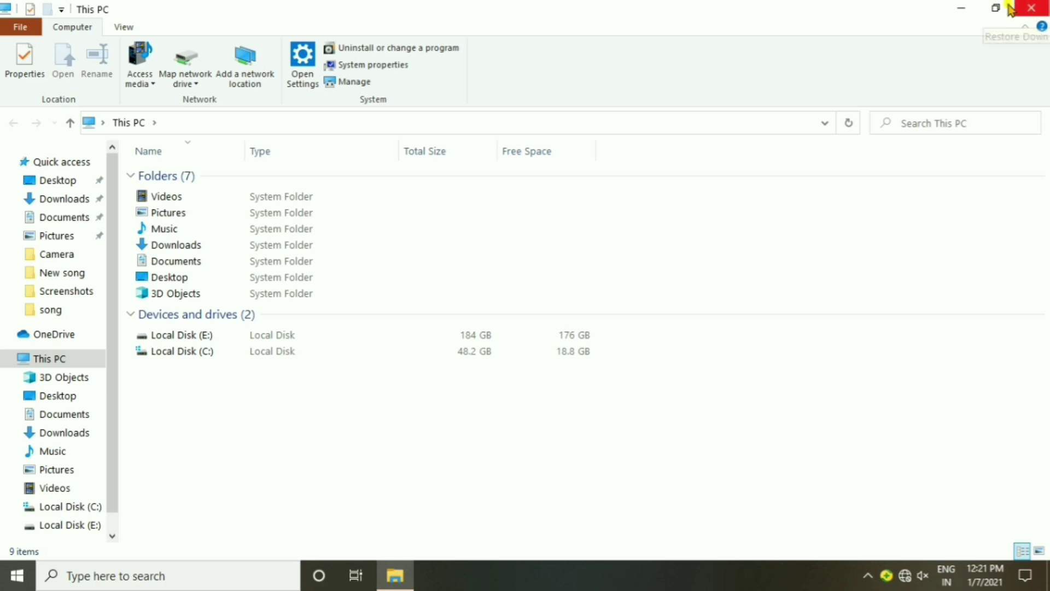
click(965, 12)
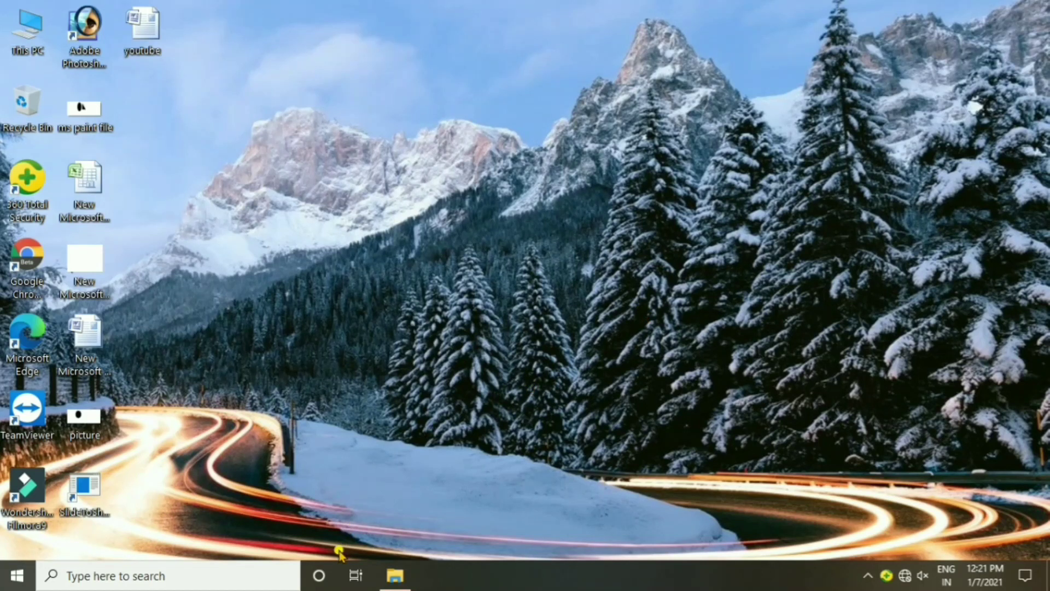
mouse_move(384, 577)
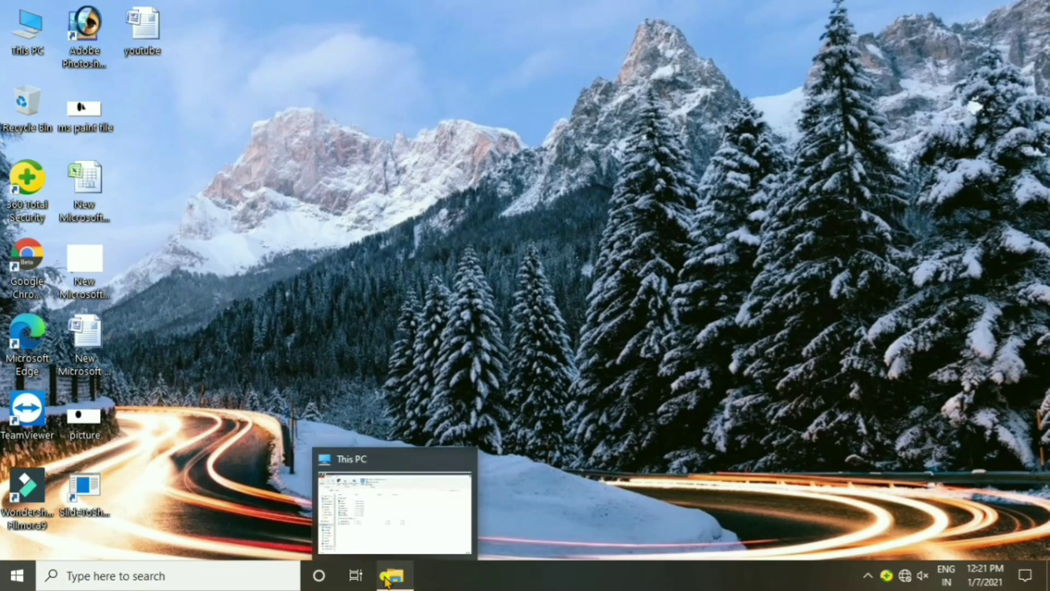
click(385, 580)
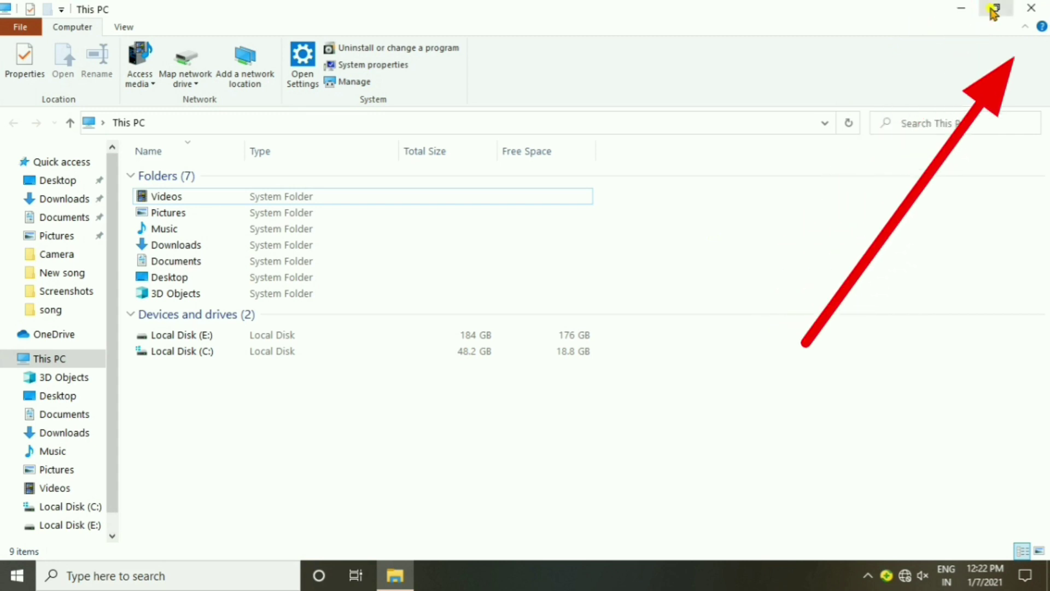
Step: Restore the This PC window down to a smaller size, maximize it again and close it
click(997, 9)
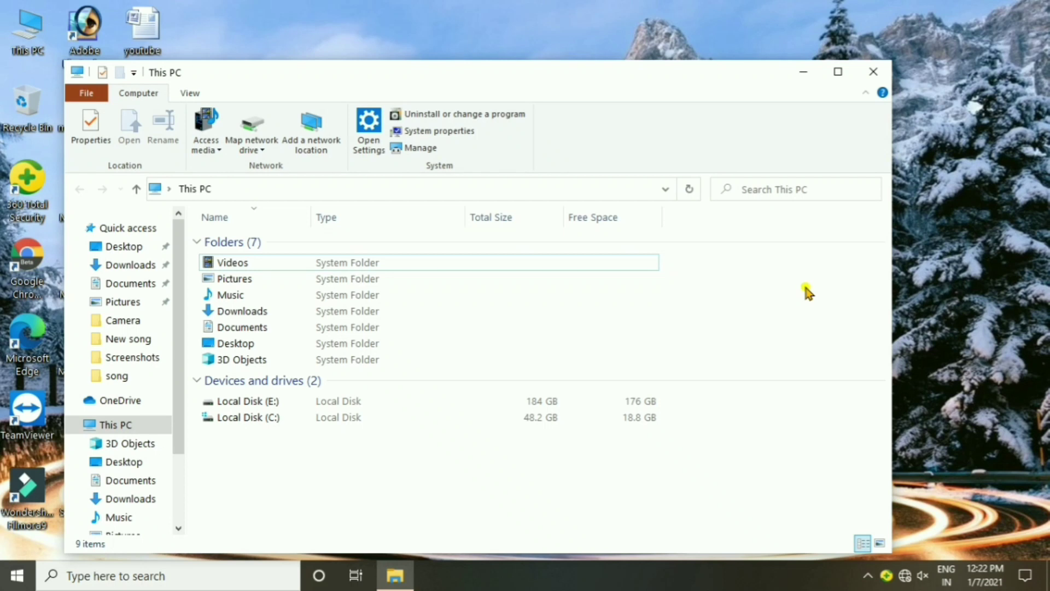
click(837, 73)
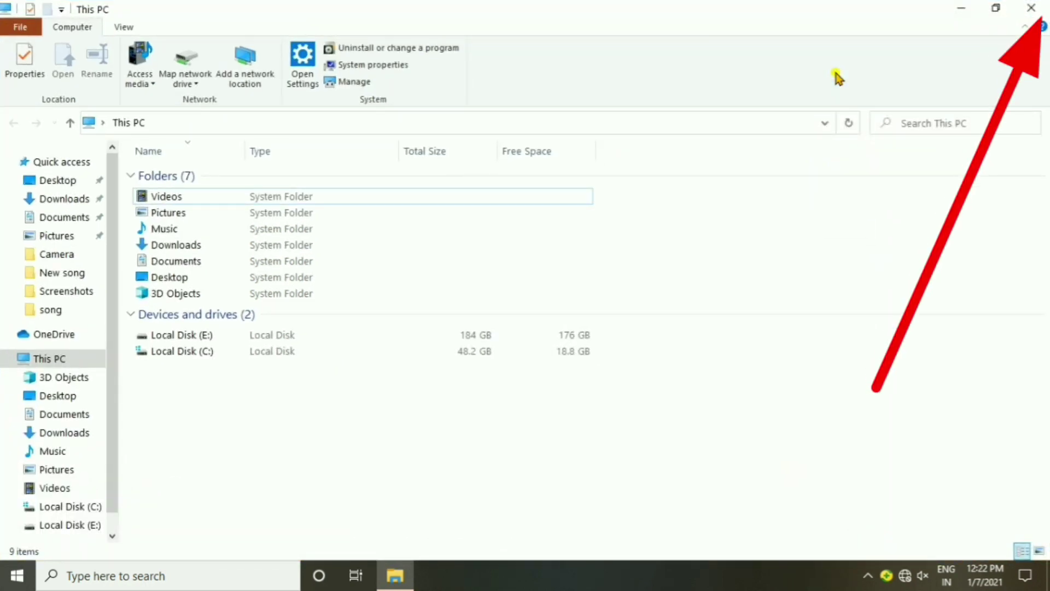
click(1041, 10)
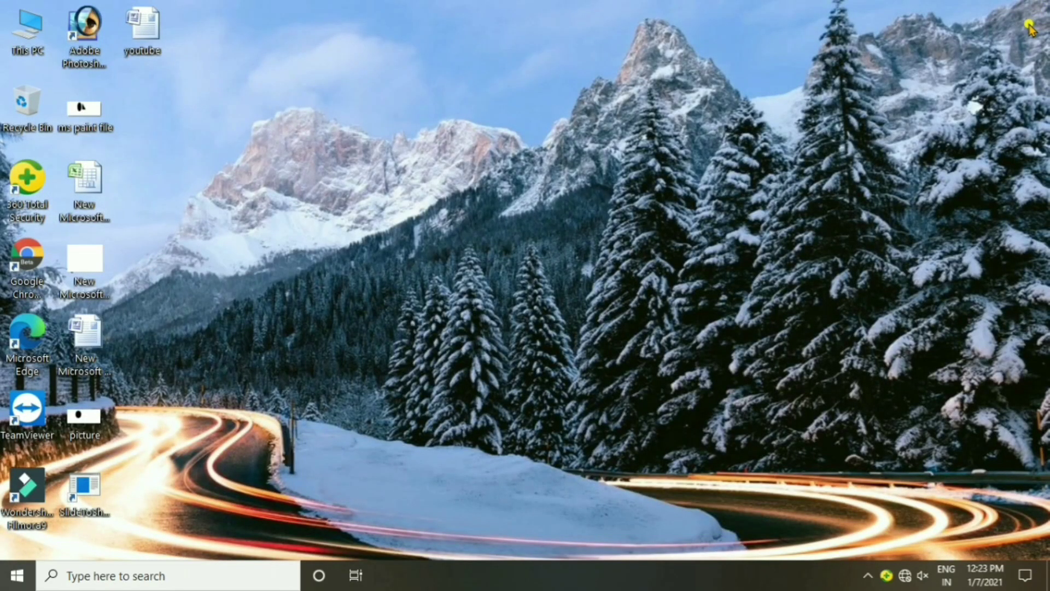
Step: Change the desktop icon size to Large icons and from there to Medium icons
right_click(392, 117)
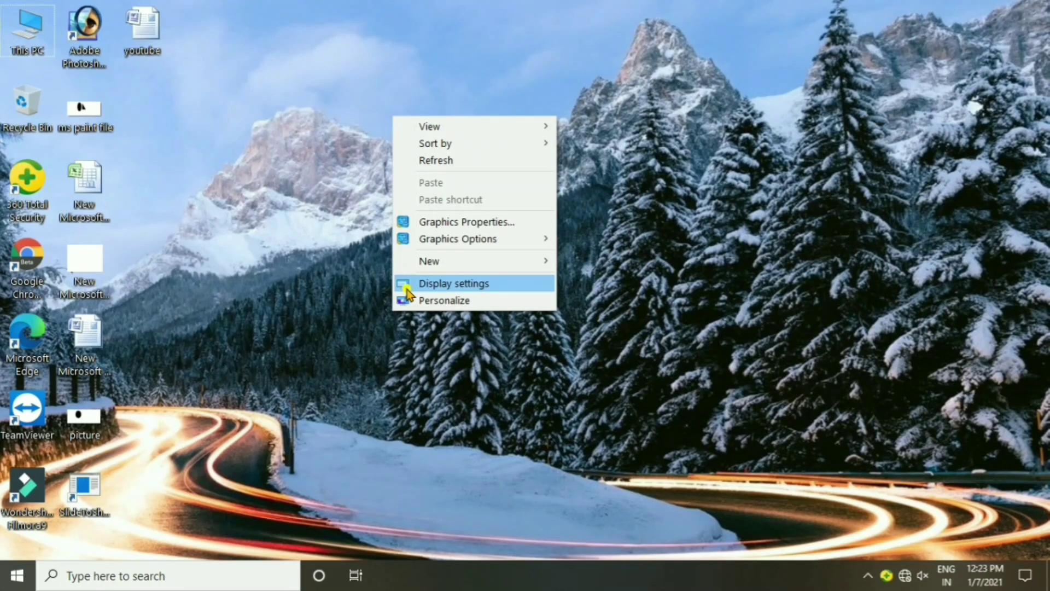
mouse_move(433, 127)
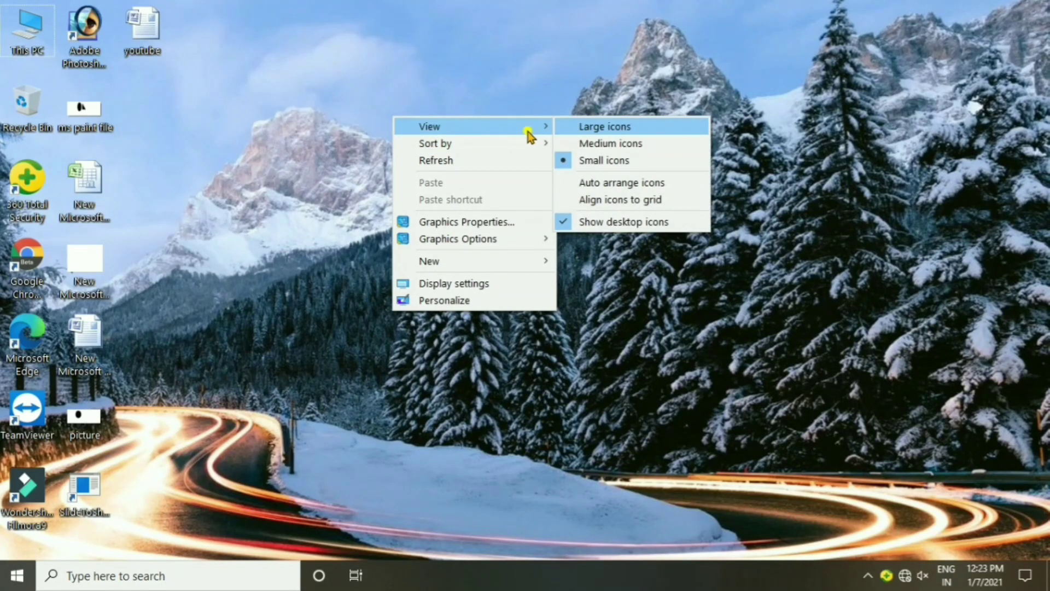
click(563, 130)
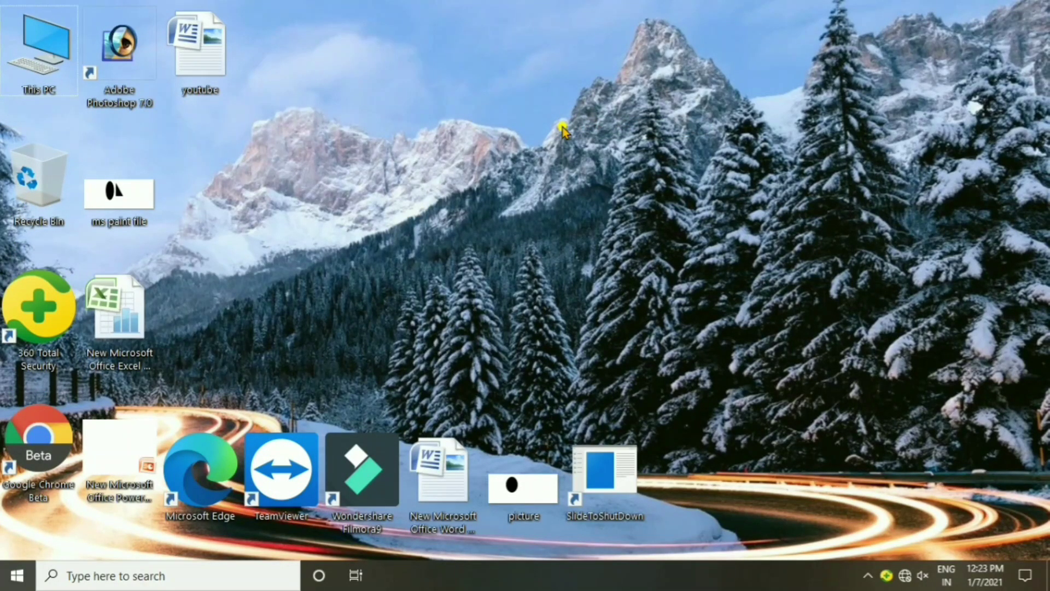
right_click(383, 91)
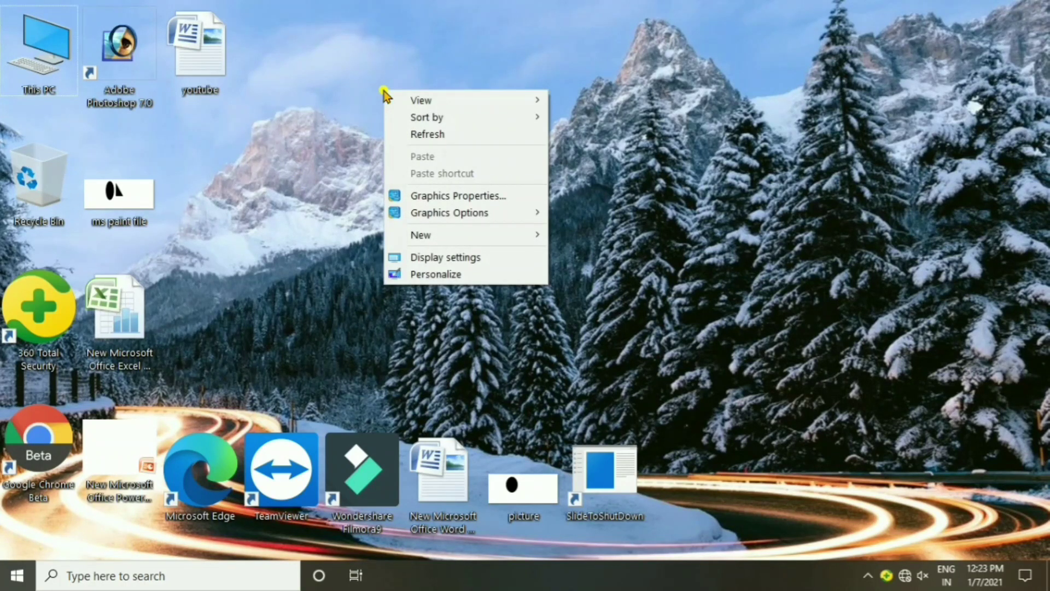
click(420, 100)
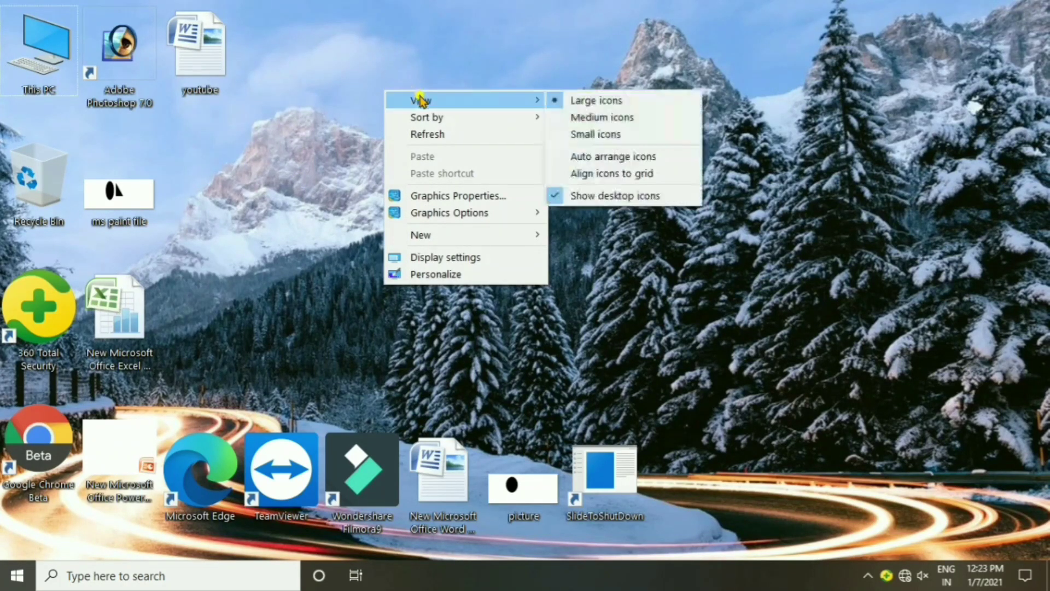
click(567, 122)
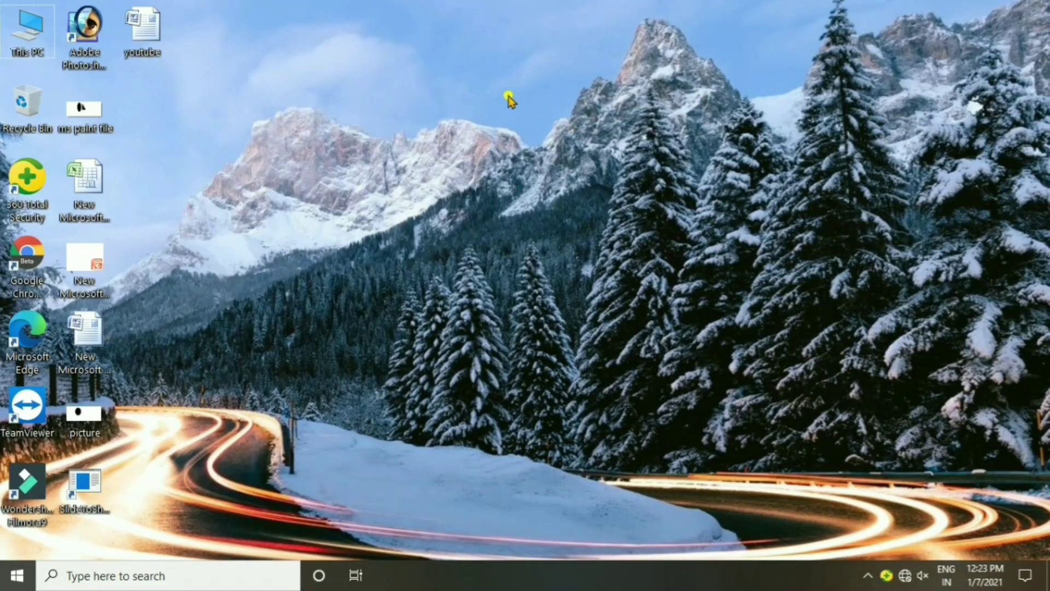
Step: Change the desktop icon size to Small icons and return it to Medium icons
right_click(473, 83)
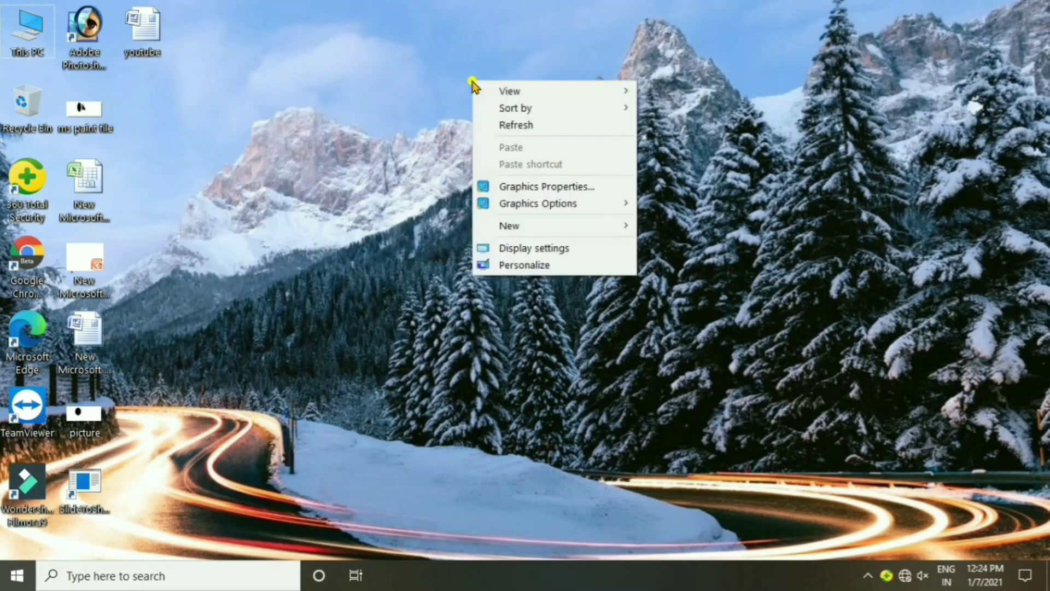
mouse_move(503, 93)
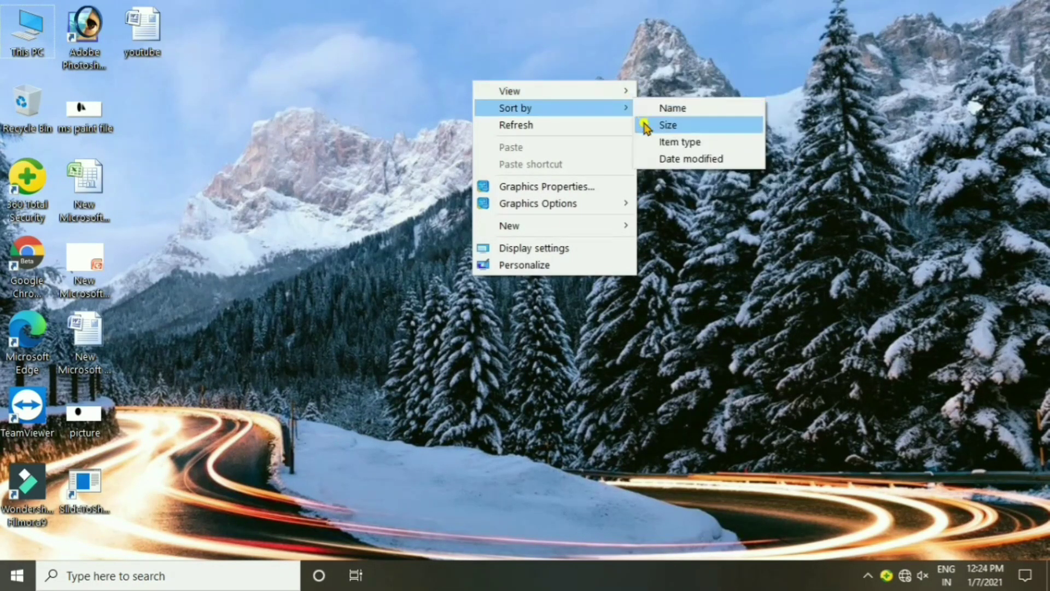
click(649, 127)
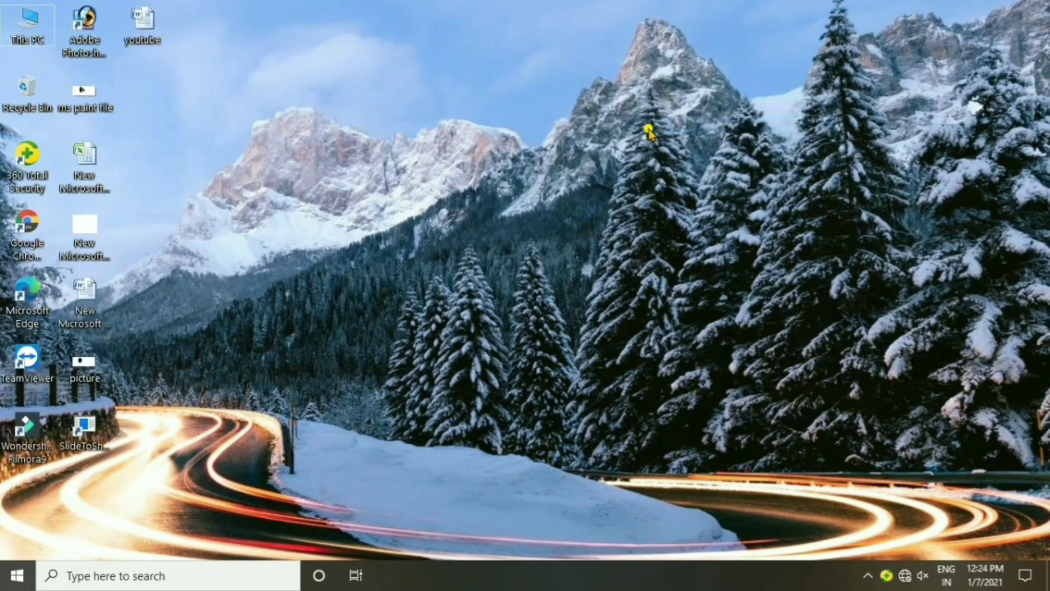
right_click(418, 83)
mouse_move(572, 107)
mouse_move(546, 92)
click(595, 104)
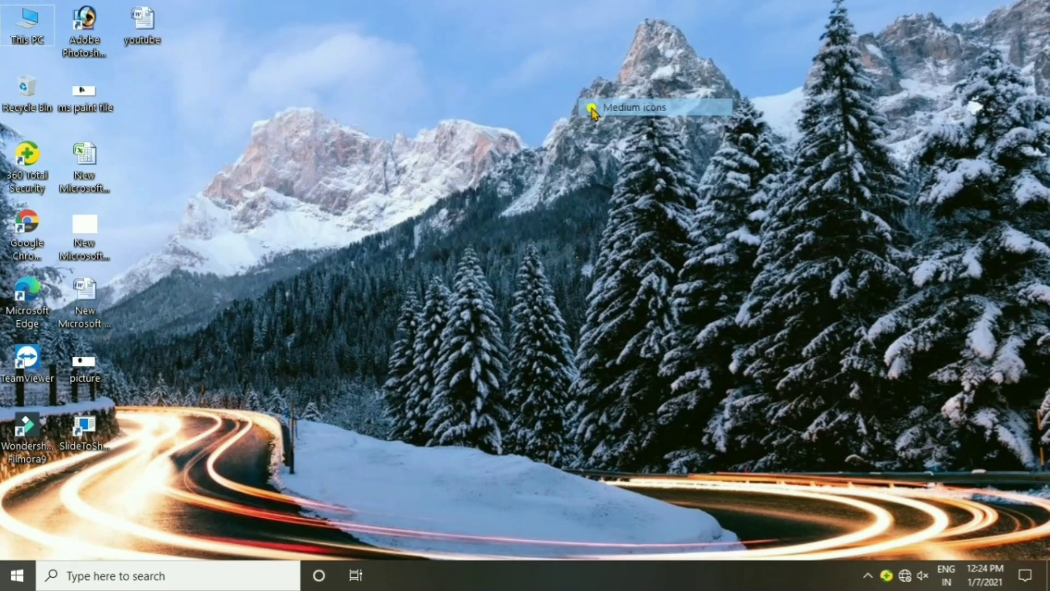
Step: Hide all desktop icons by turning off Show desktop icons, and turn the option back on
right_click(449, 84)
mouse_move(491, 89)
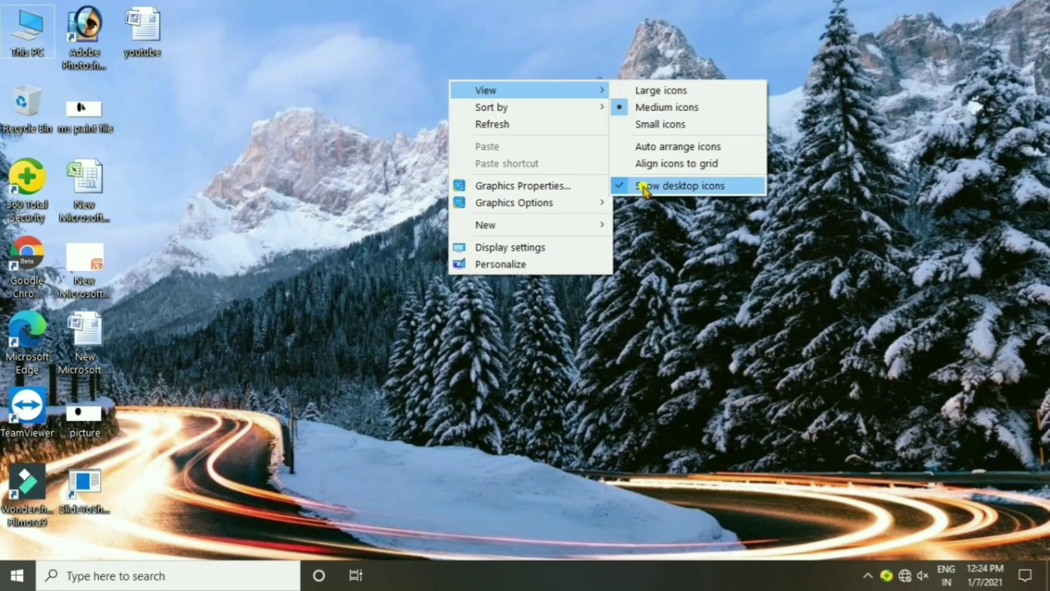
click(627, 187)
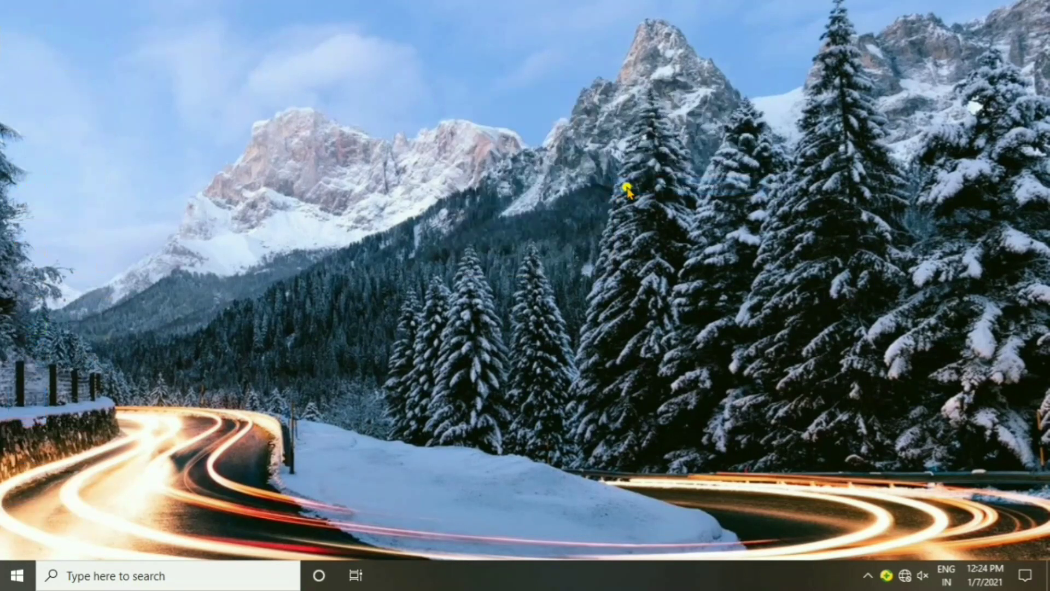
right_click(345, 103)
click(377, 149)
right_click(344, 123)
mouse_move(382, 132)
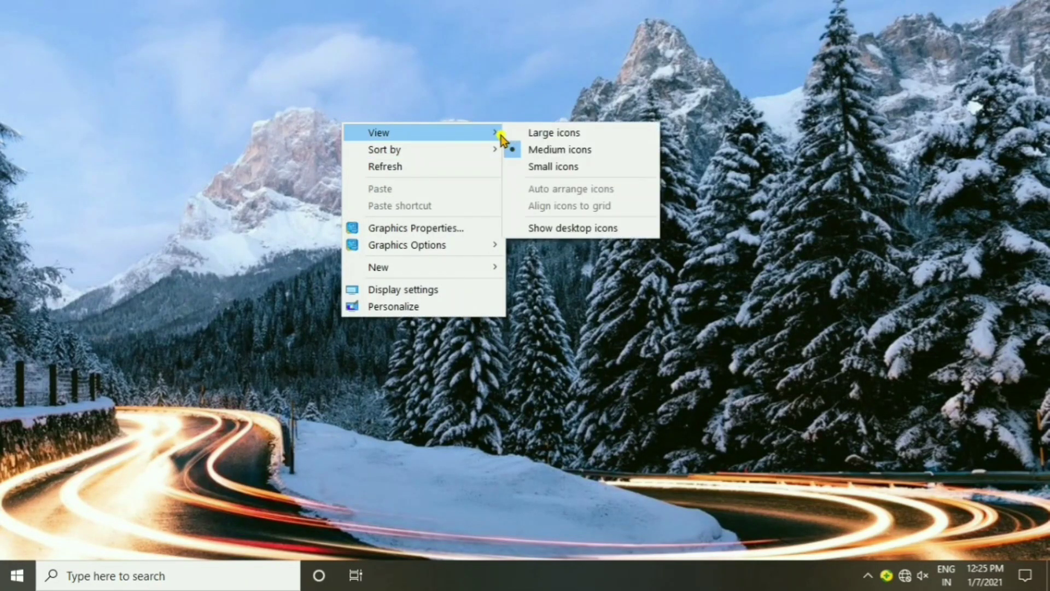
click(521, 227)
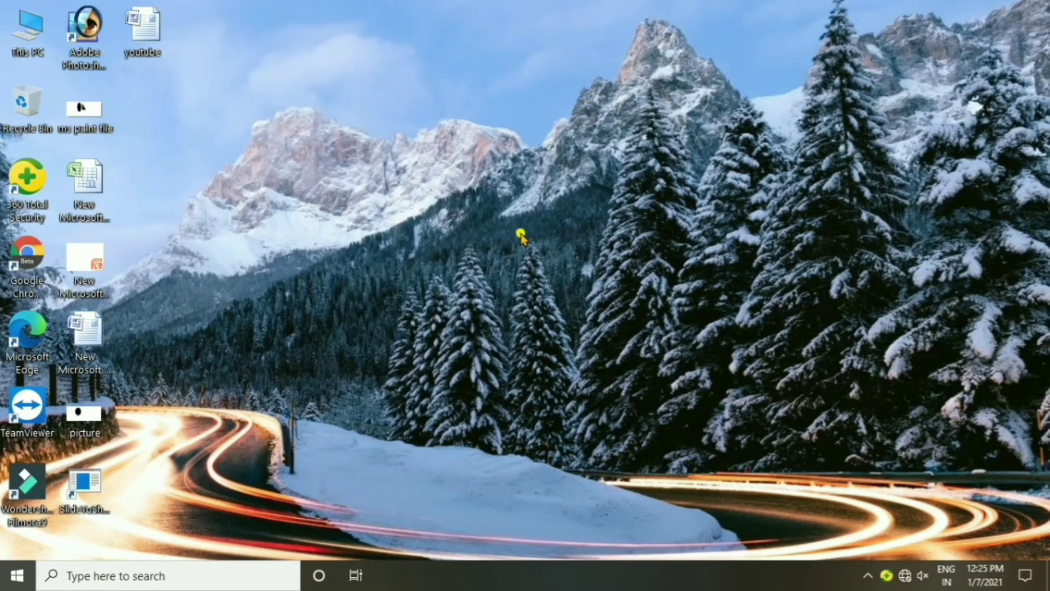
Step: Review the desktop's View and Sort by options and sort the desktop icons by Name
right_click(435, 135)
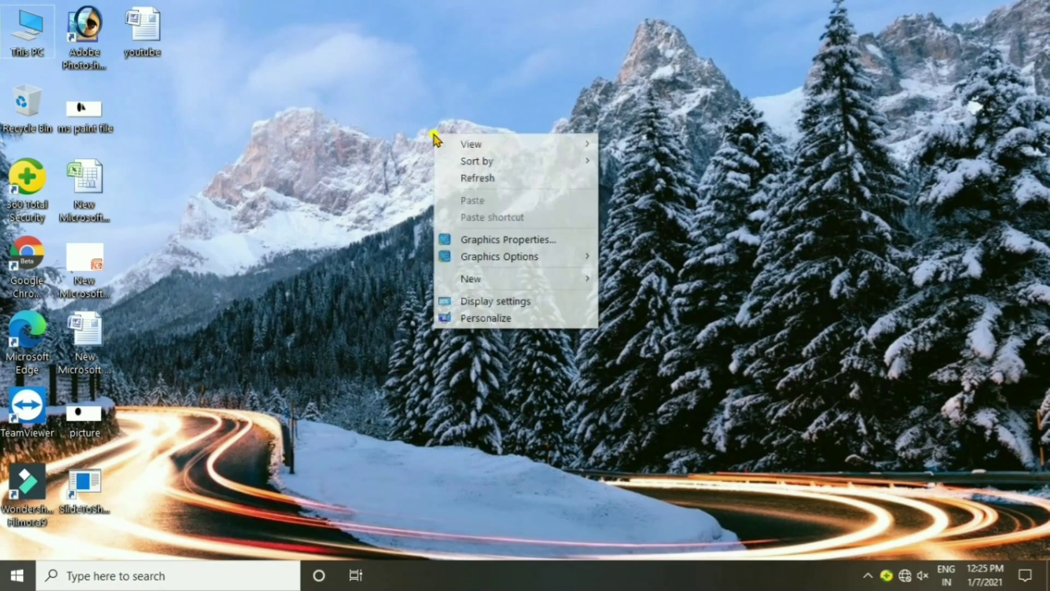
mouse_move(472, 149)
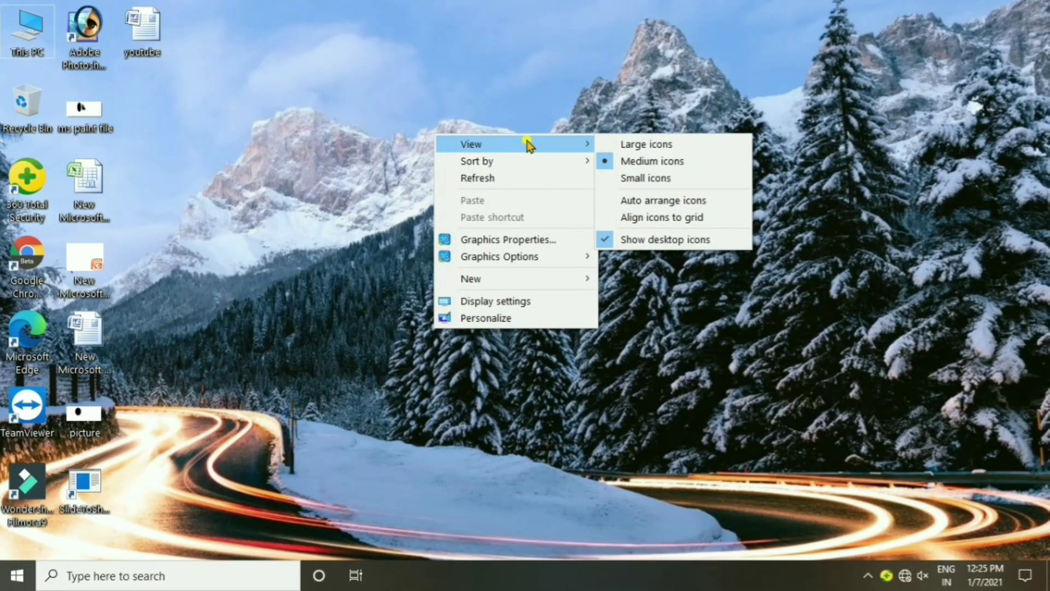
mouse_move(496, 164)
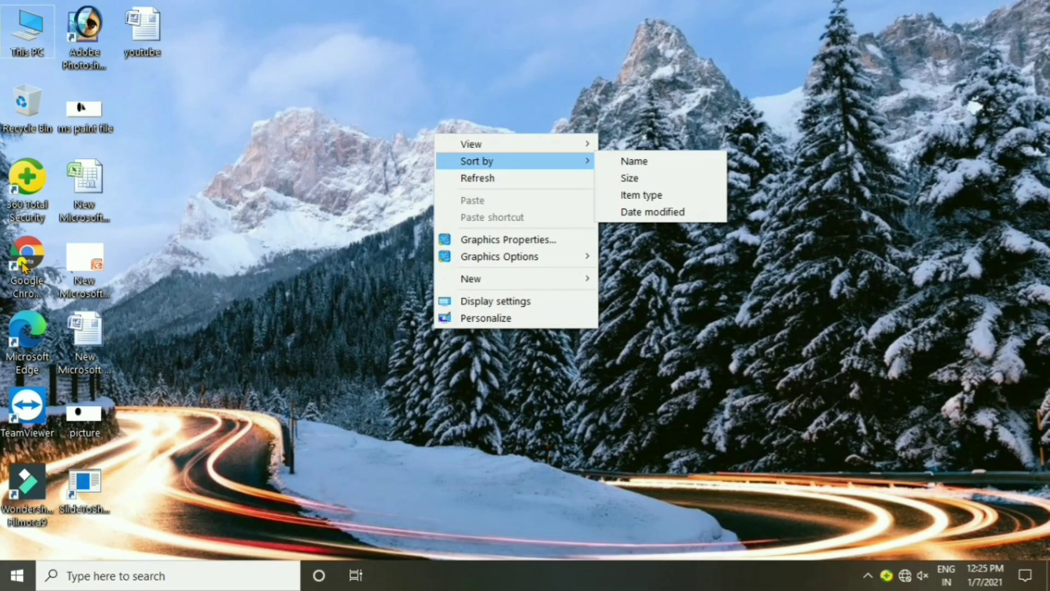
mouse_move(558, 144)
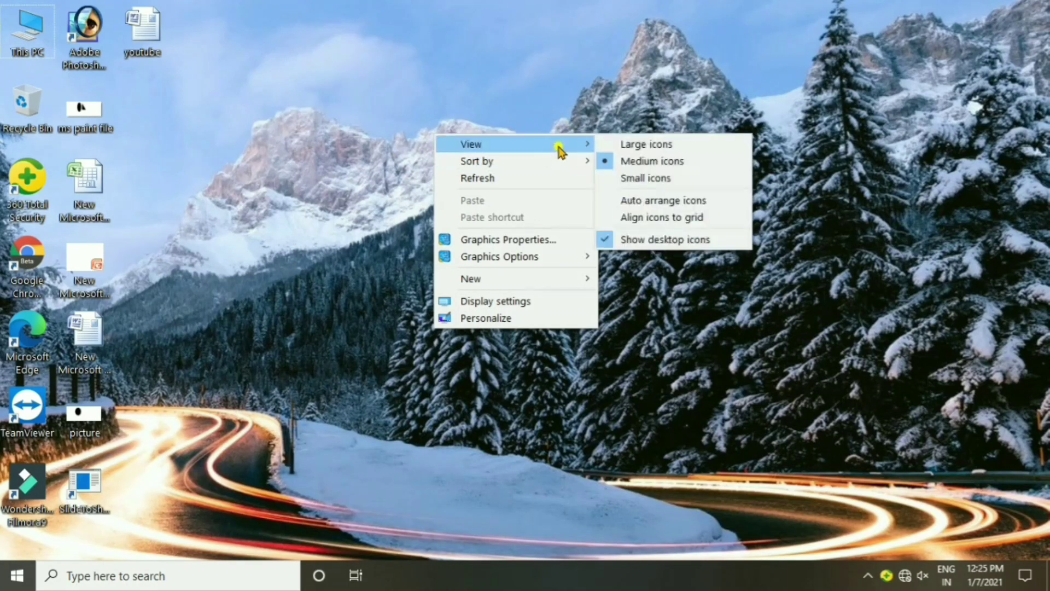
click(614, 164)
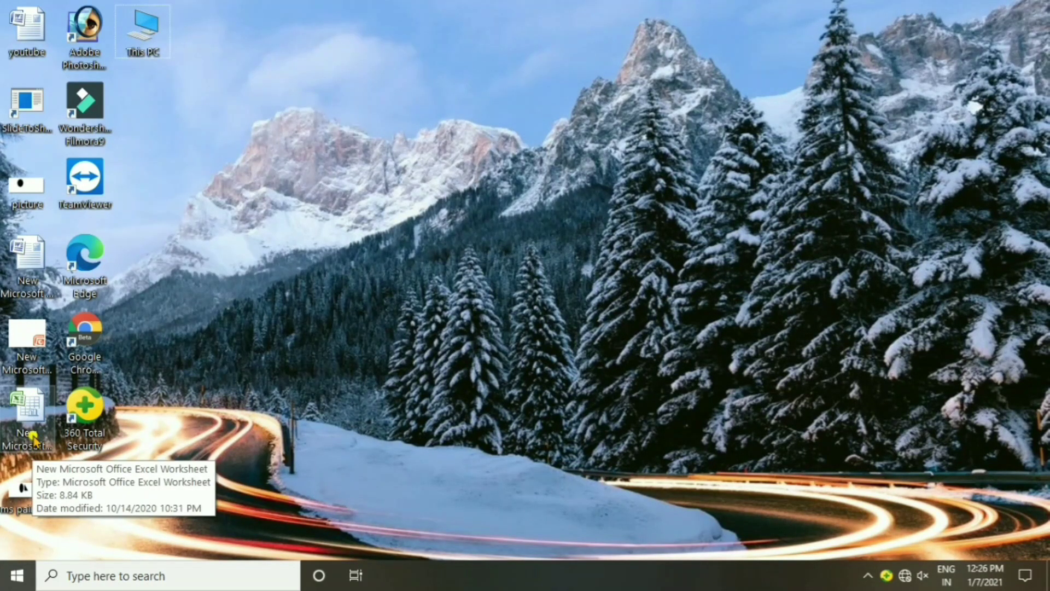
Step: Sort the desktop icons by Size
right_click(273, 155)
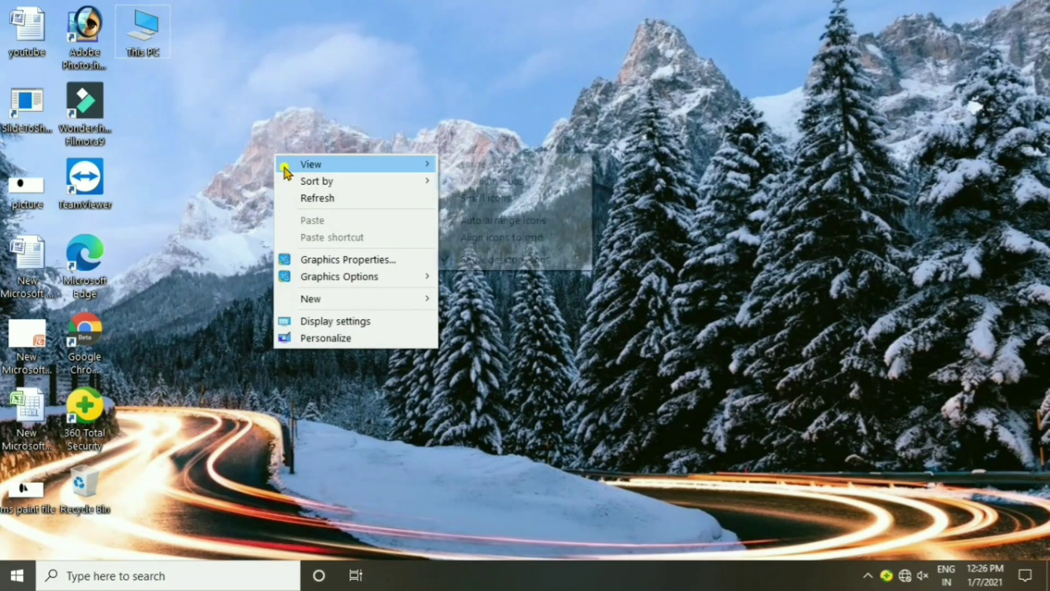
mouse_move(312, 183)
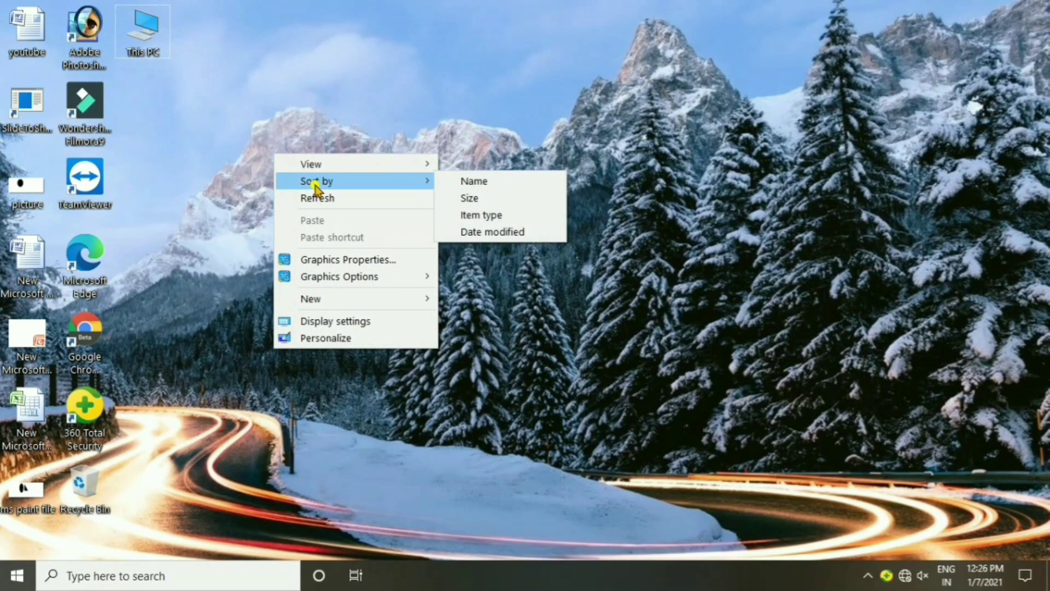
click(456, 197)
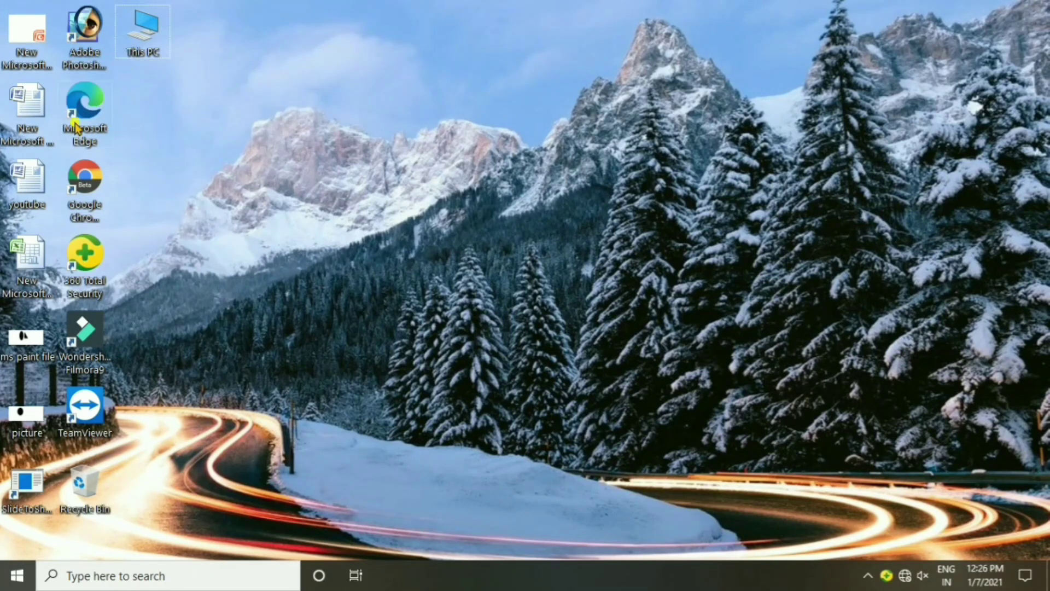
Step: Sort the desktop icons by Item type, followed by Date modified
right_click(341, 48)
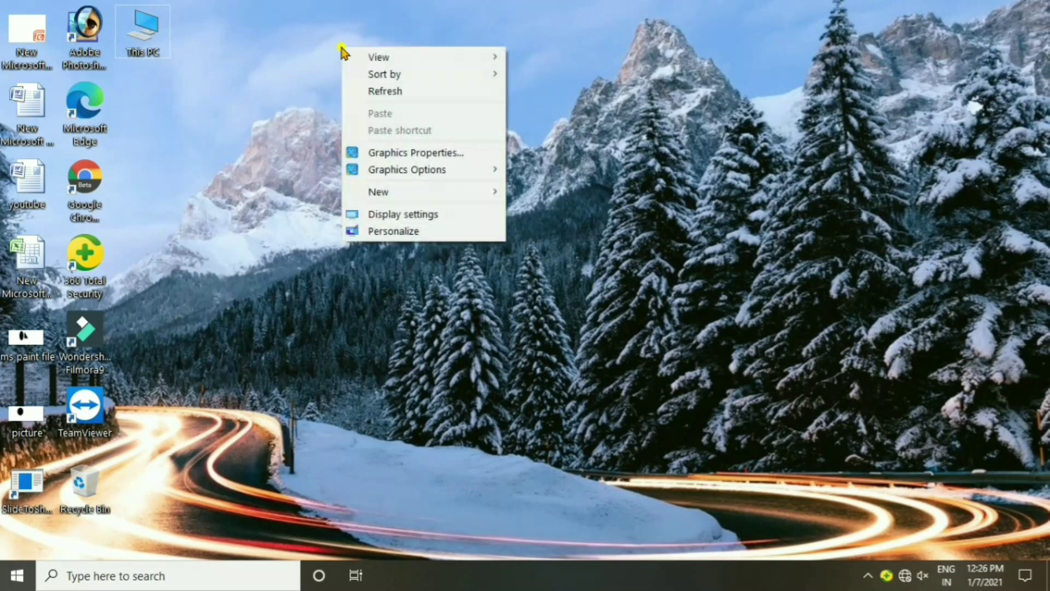
mouse_move(409, 80)
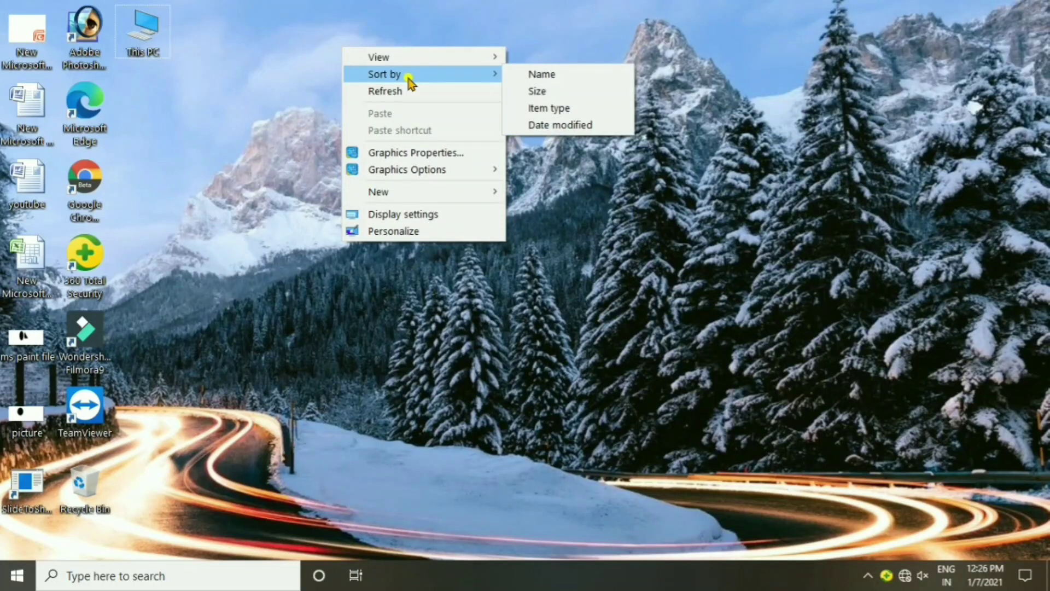
click(540, 113)
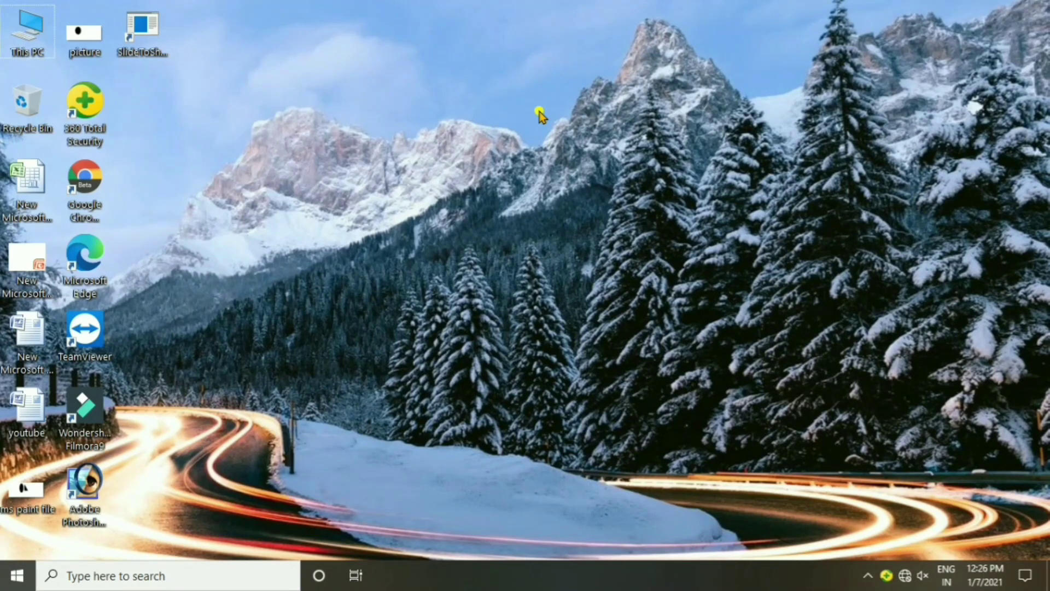
right_click(366, 104)
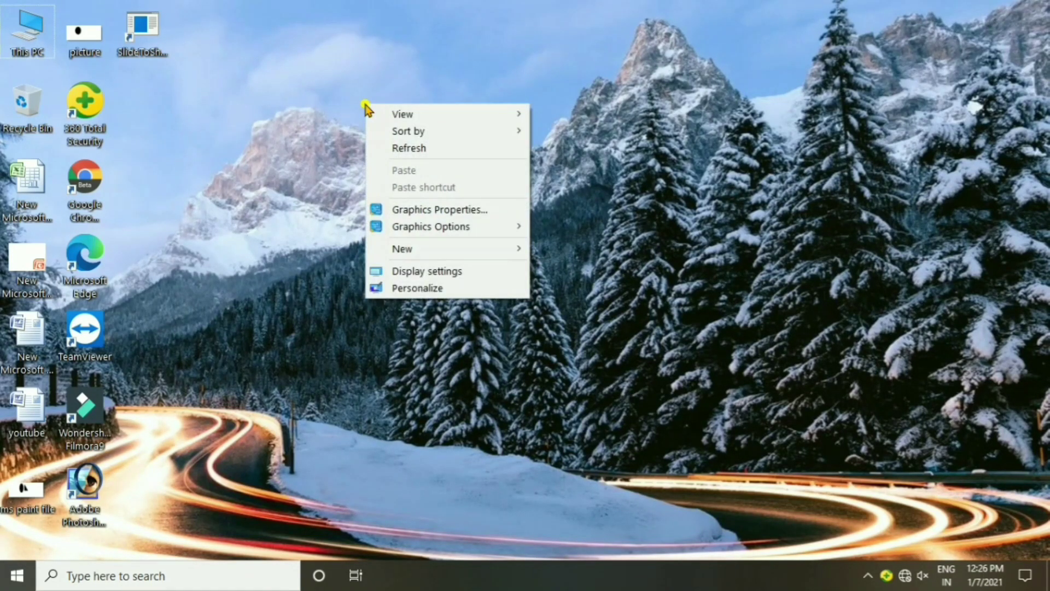
mouse_move(405, 131)
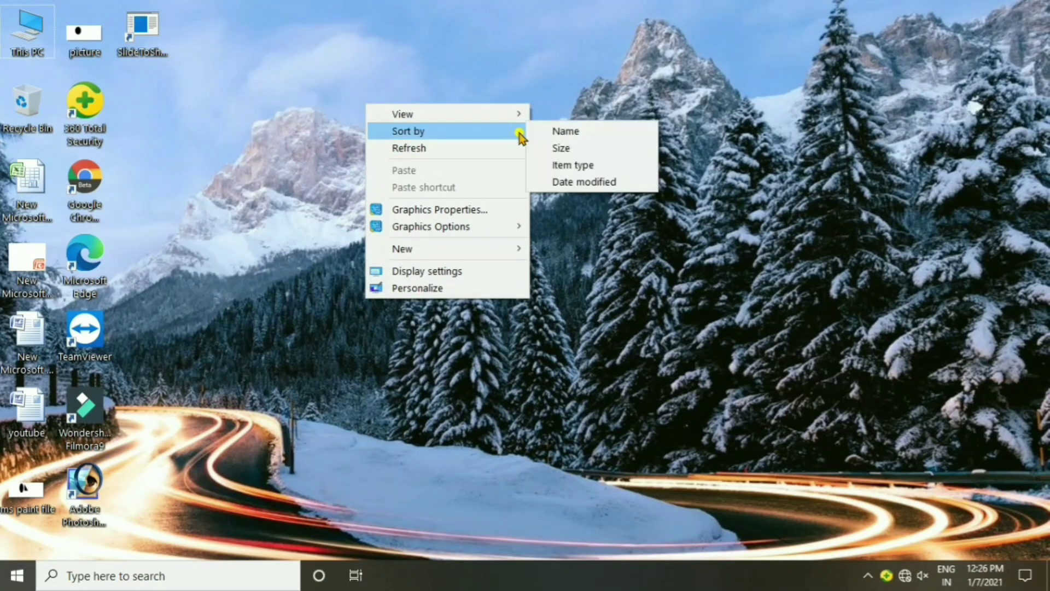
click(556, 182)
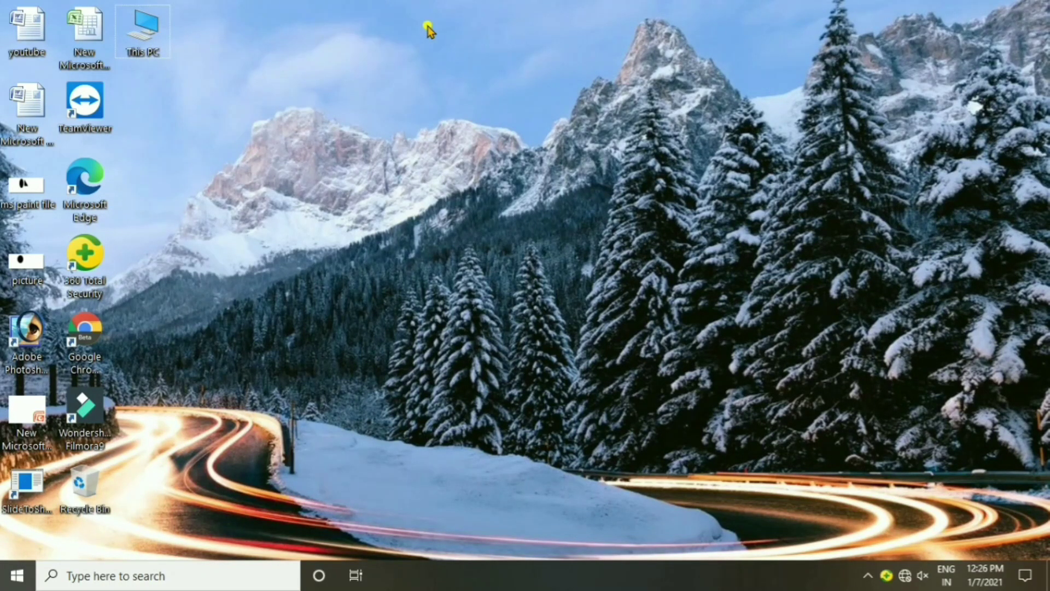
Step: Refresh the desktop several times in a row
right_click(359, 166)
click(403, 211)
right_click(392, 100)
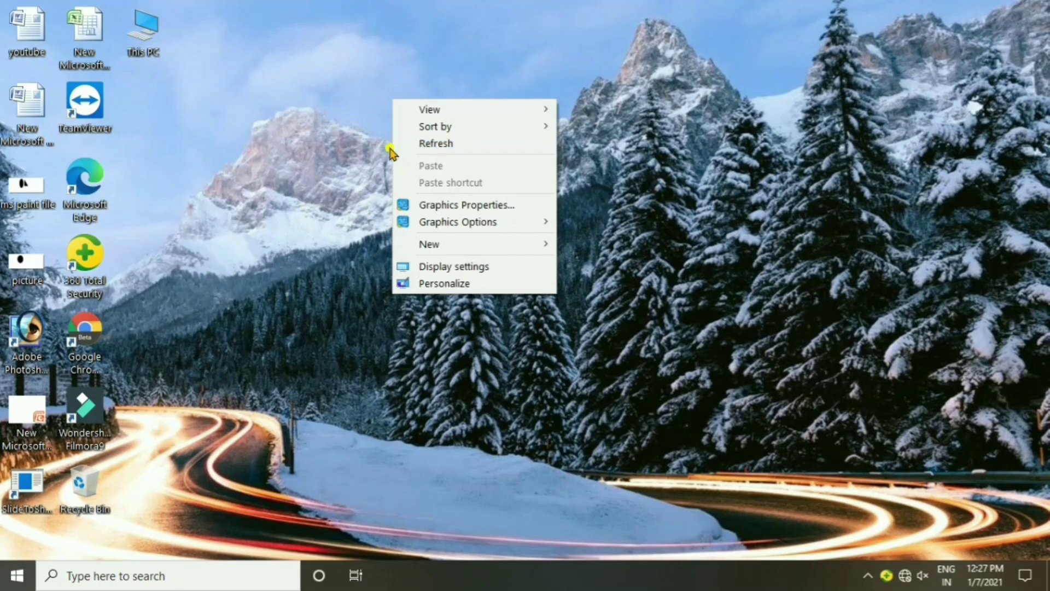
click(436, 143)
right_click(418, 130)
click(435, 171)
right_click(424, 146)
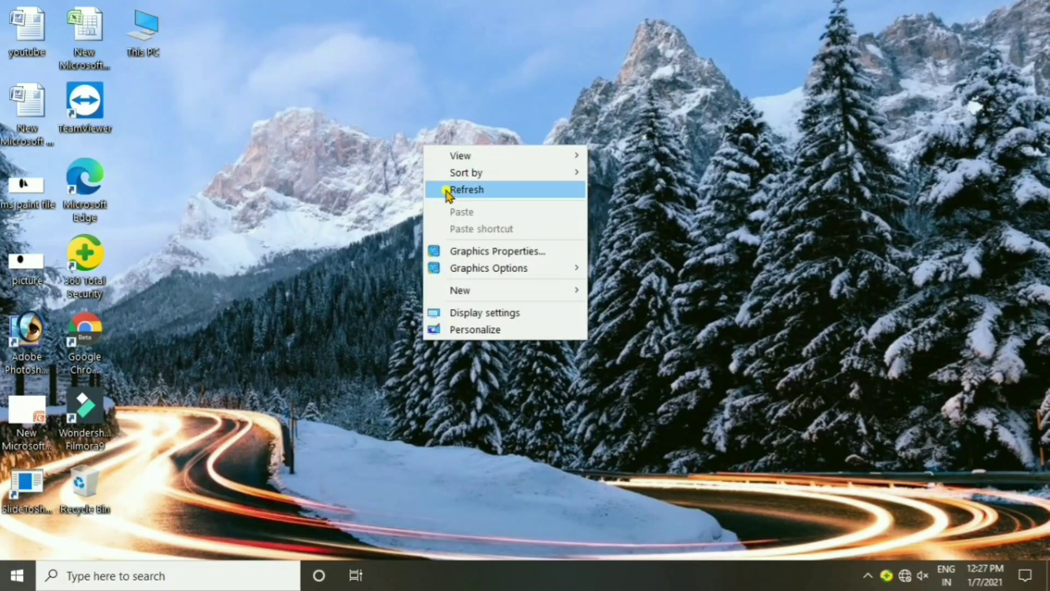
click(441, 188)
right_click(434, 135)
click(465, 180)
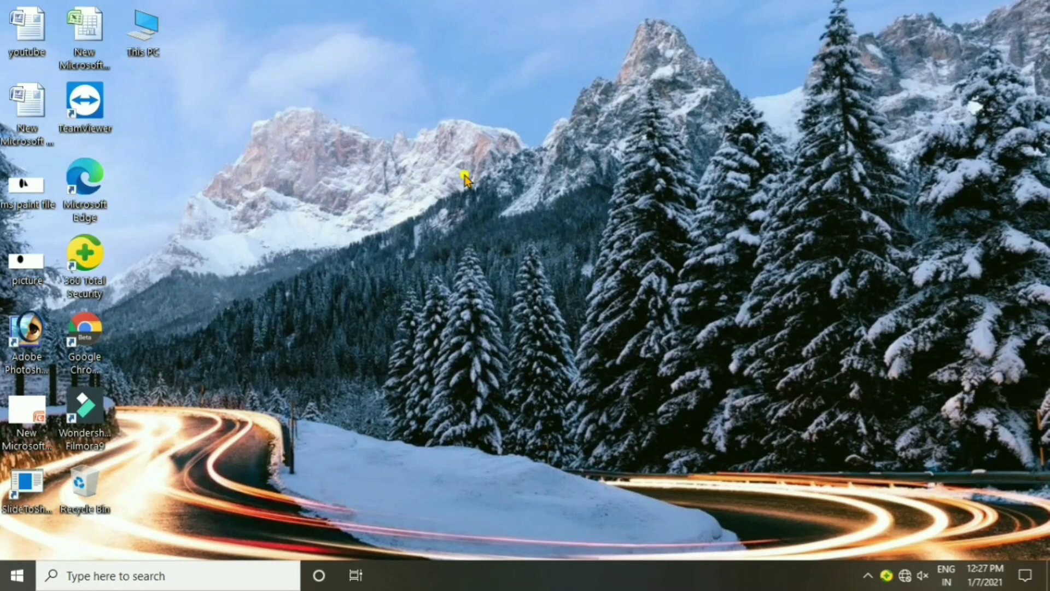
right_click(393, 132)
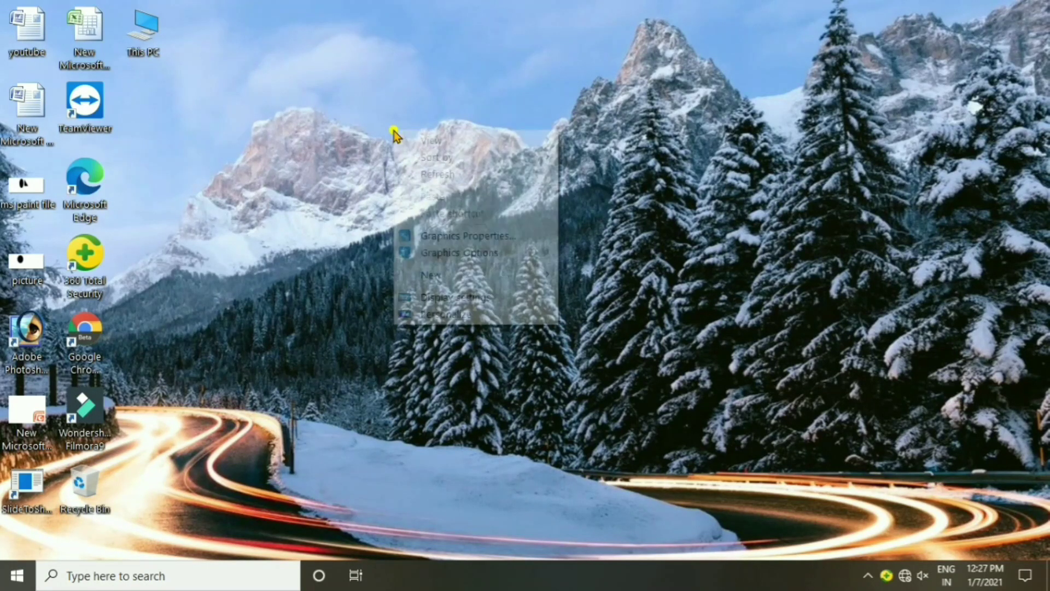
click(424, 172)
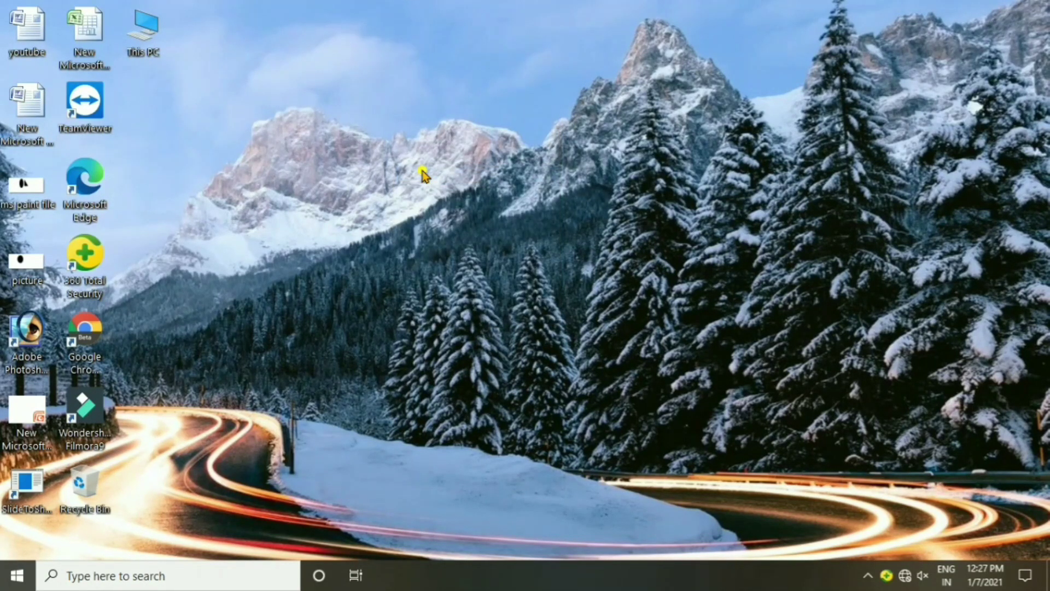
key(F5)
Step: Create a new folder named songs on the desktop and move it directly beneath This PC
right_click(391, 124)
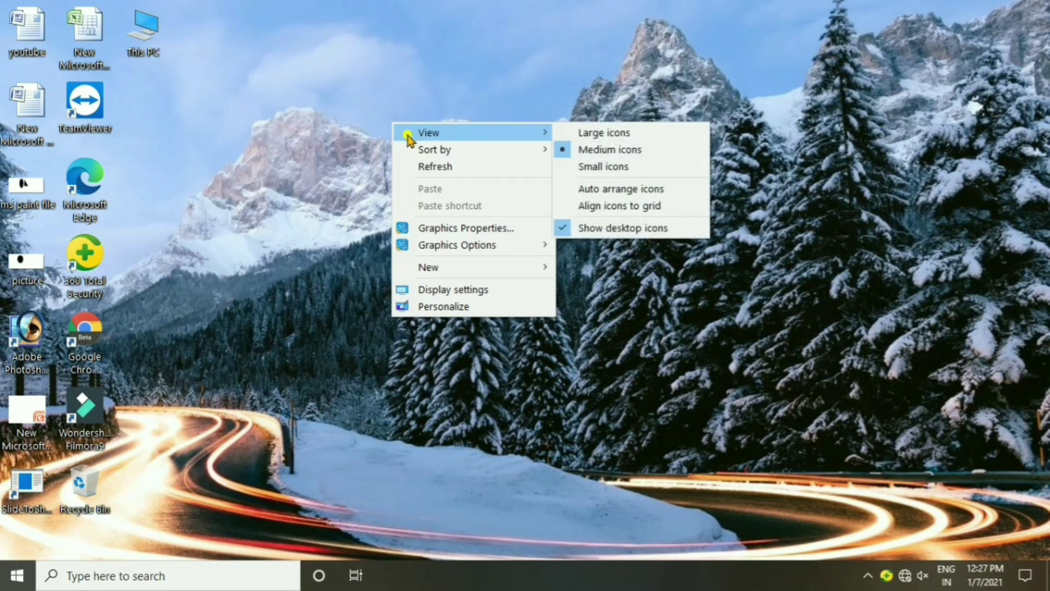
click(446, 268)
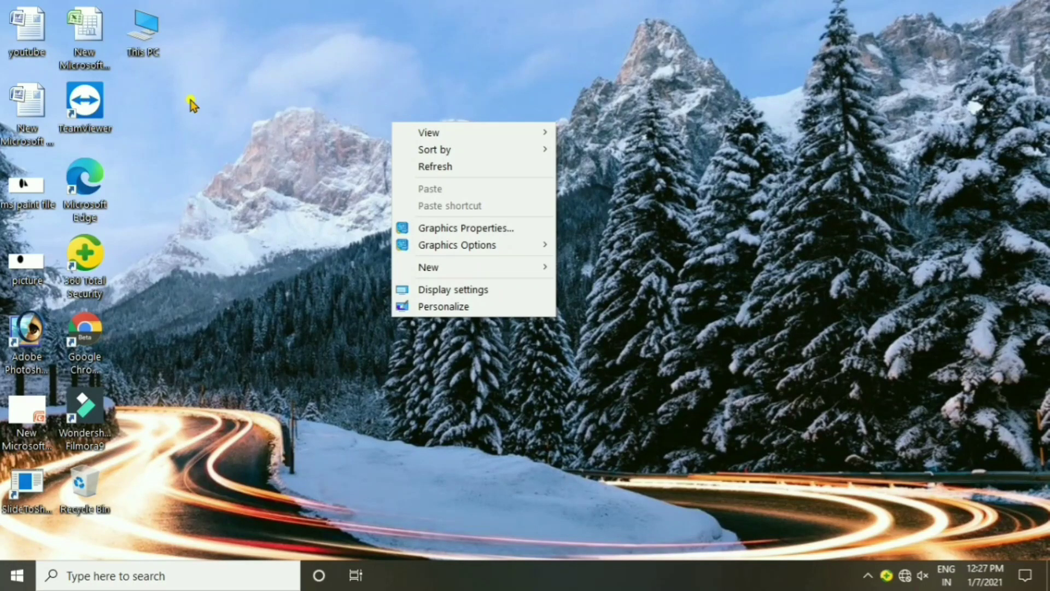
mouse_move(450, 272)
click(571, 266)
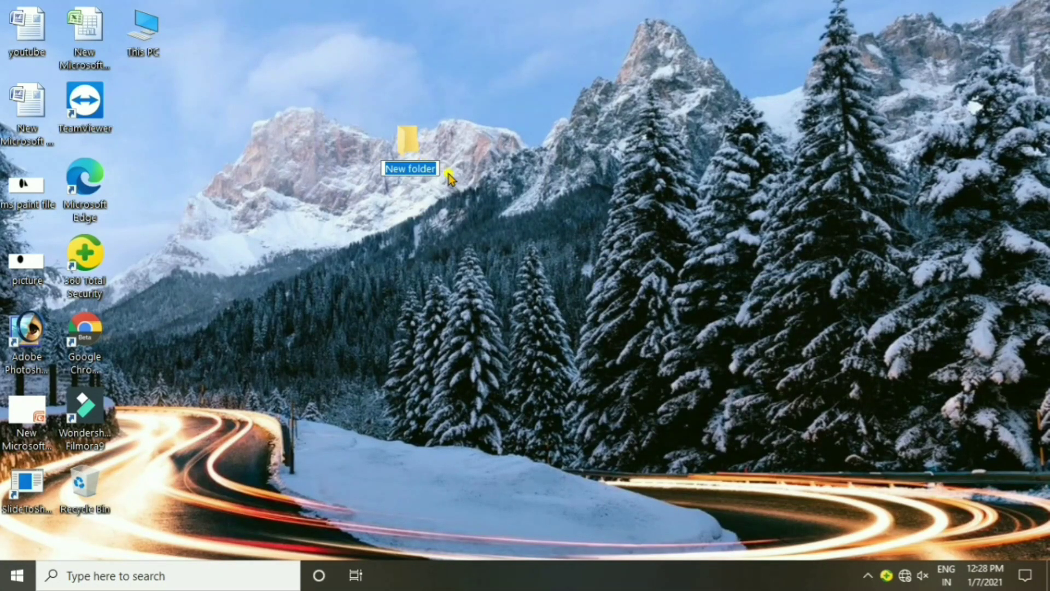
text(s)
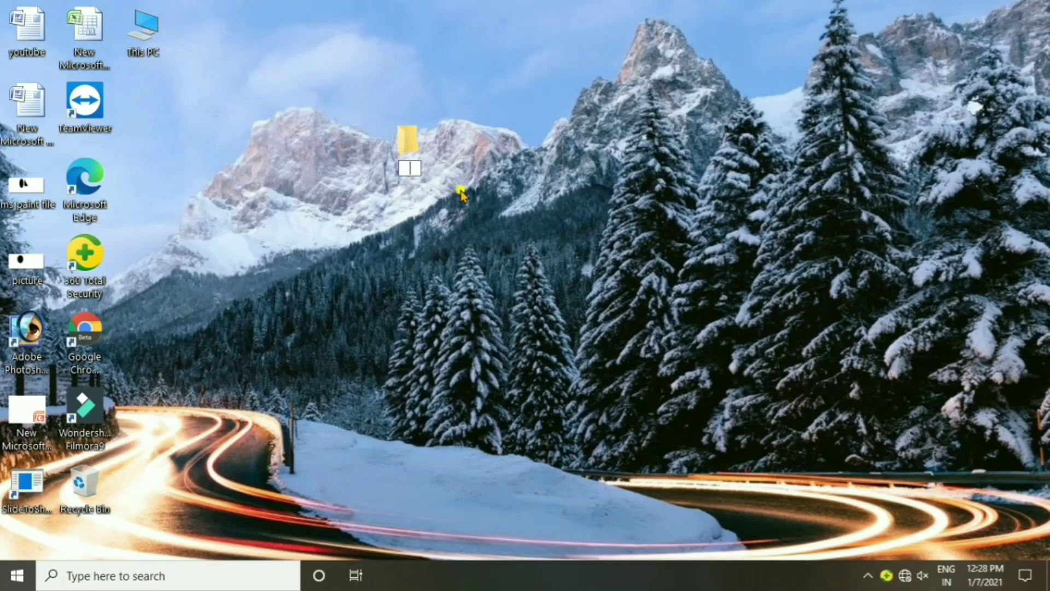
text(ongs)
click(522, 153)
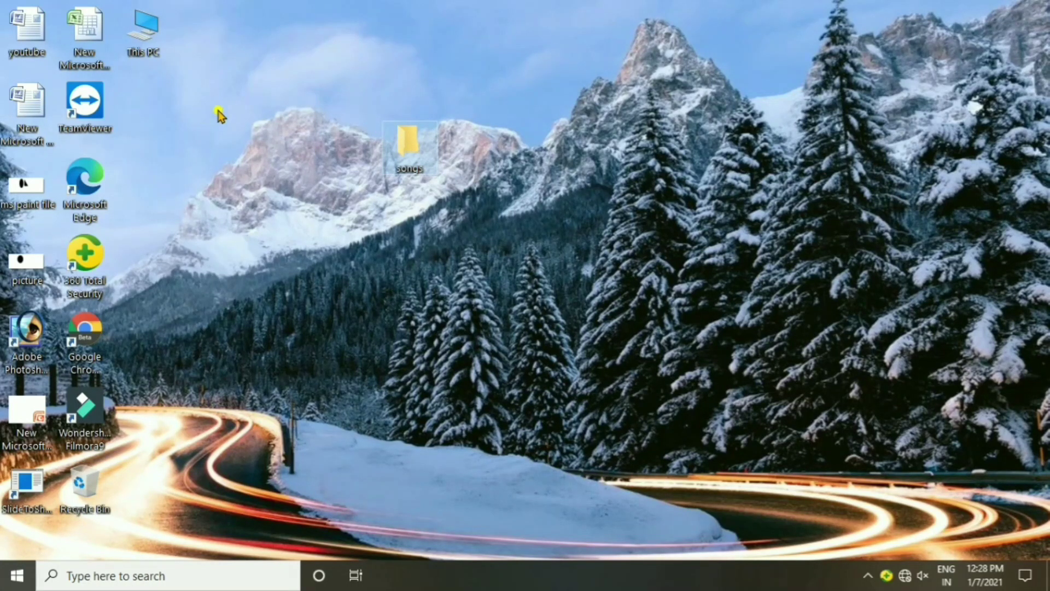
click(413, 154)
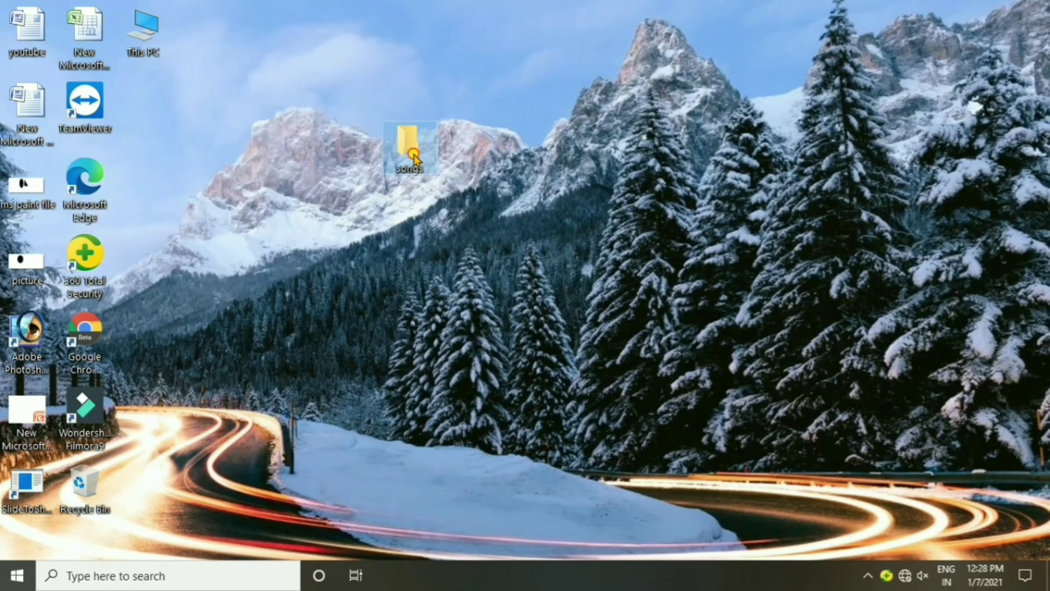
drag(413, 155, 141, 109)
Step: Open the Display settings from the desktop, and turn Night light on and back off
right_click(350, 134)
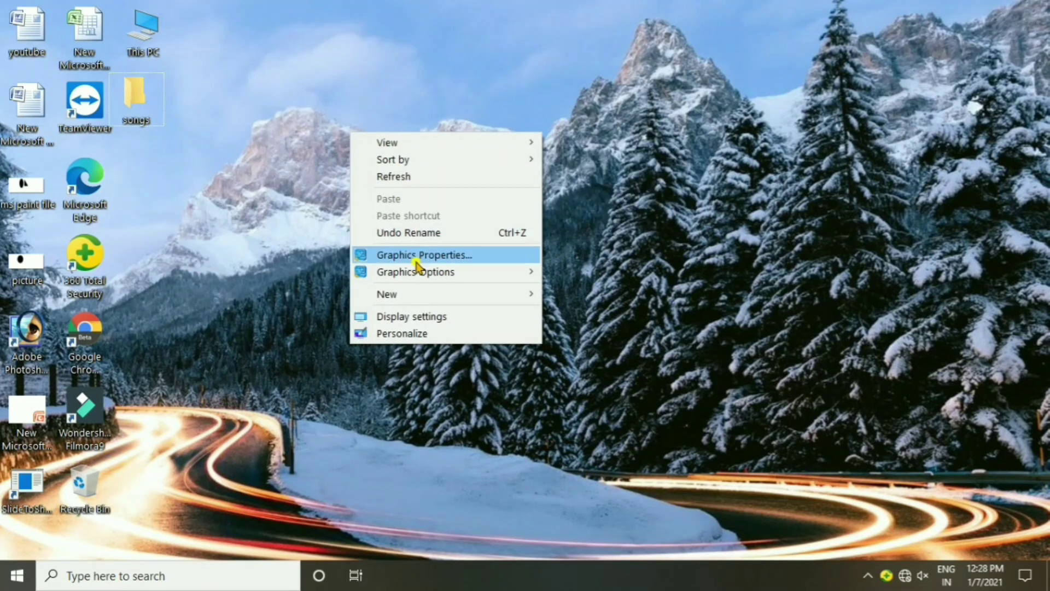
mouse_move(390, 296)
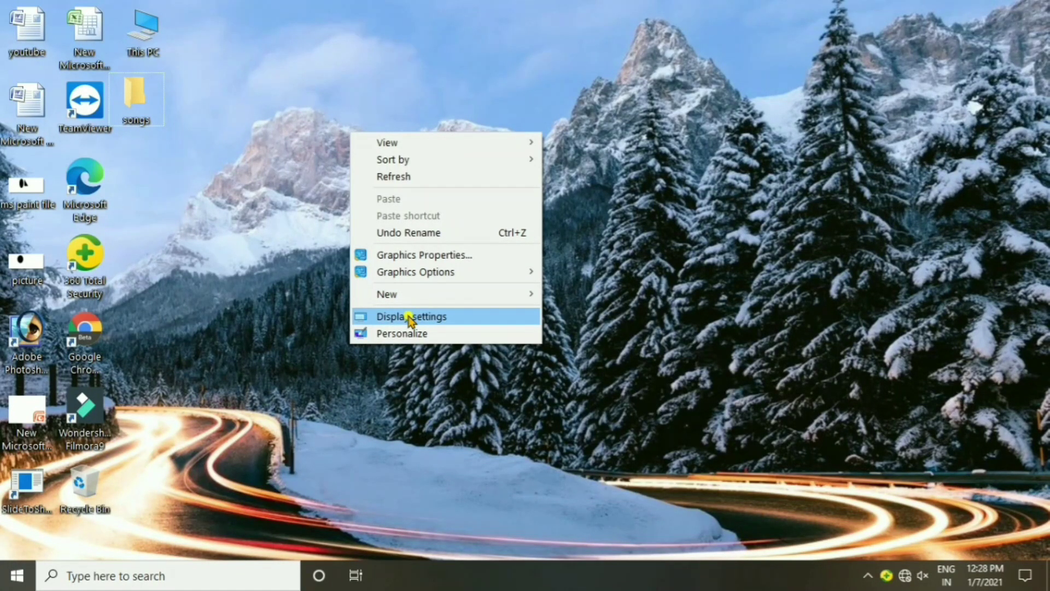
click(410, 318)
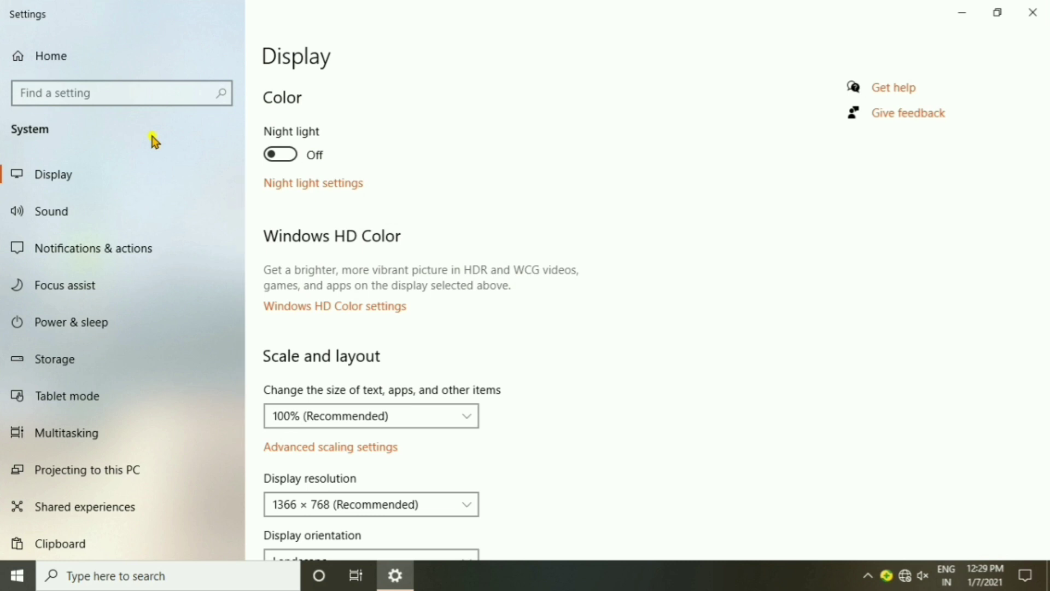
click(71, 181)
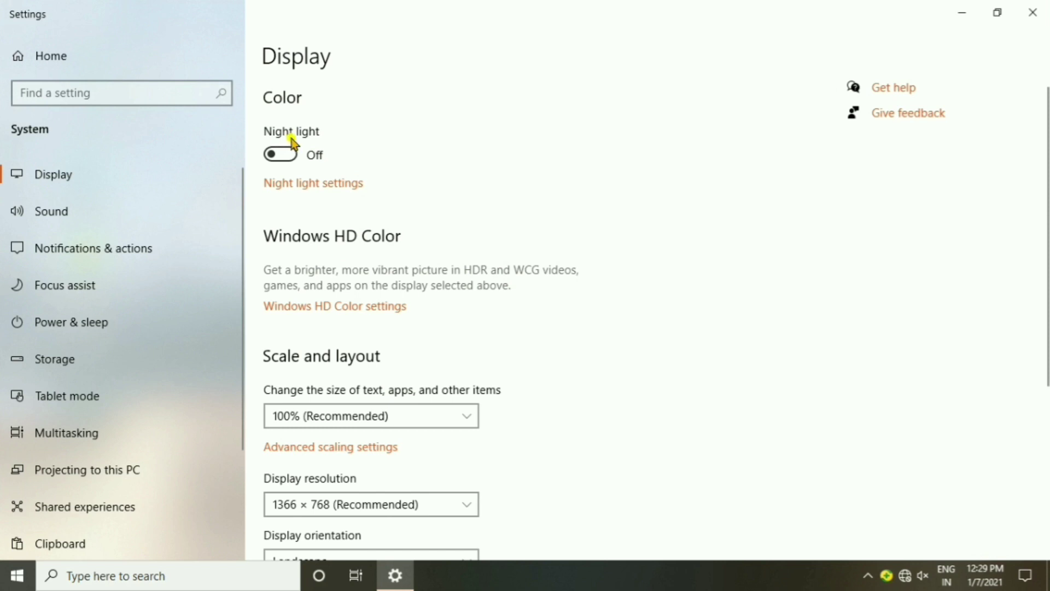
click(279, 155)
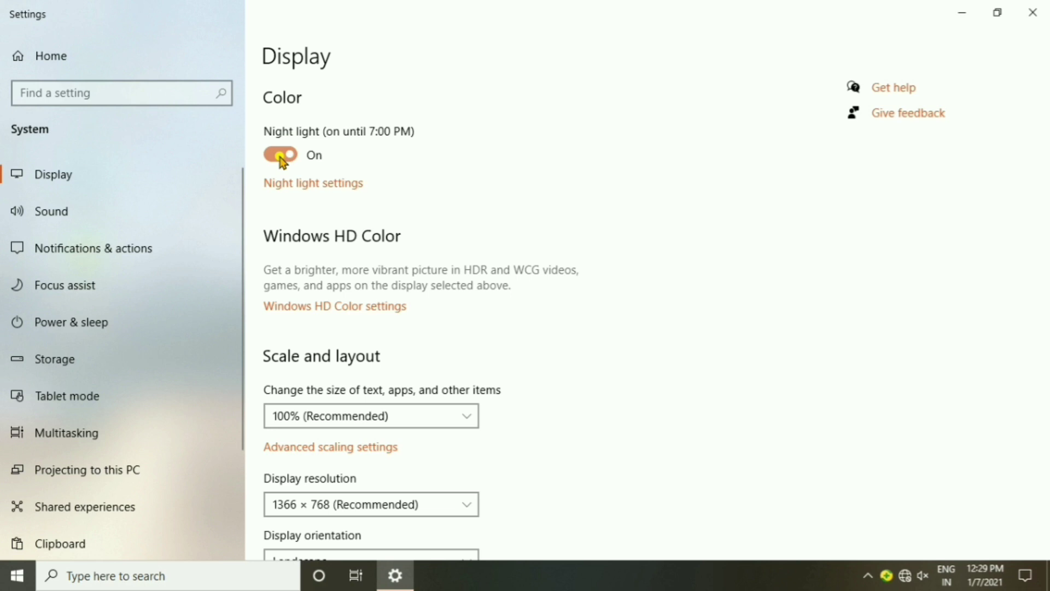
click(282, 158)
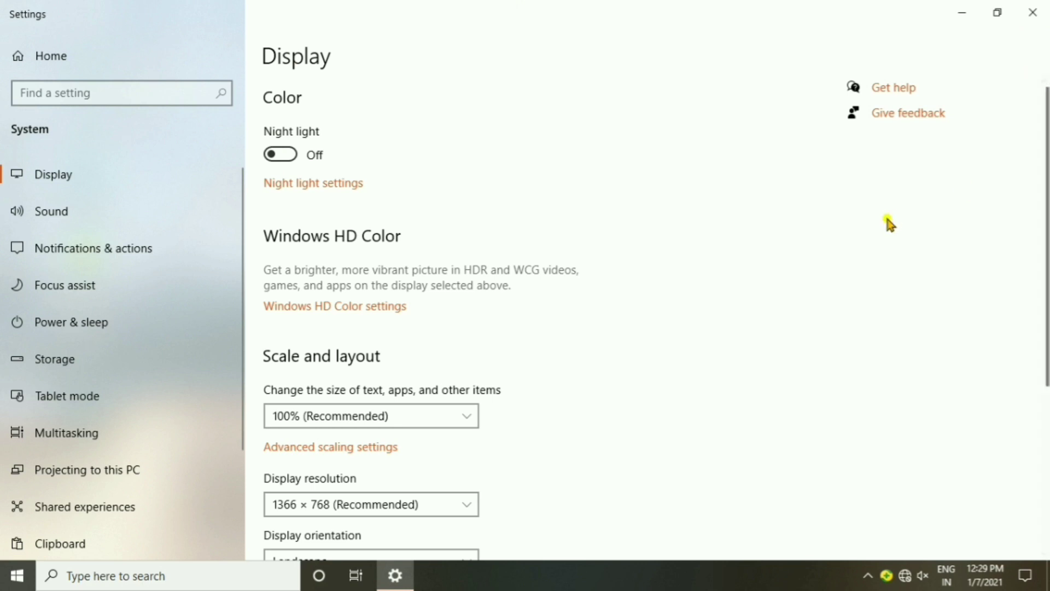
Step: Set the size of text, apps, and other items to 125% and minimize Settings to view the desktop
scroll(889, 224, down, 5)
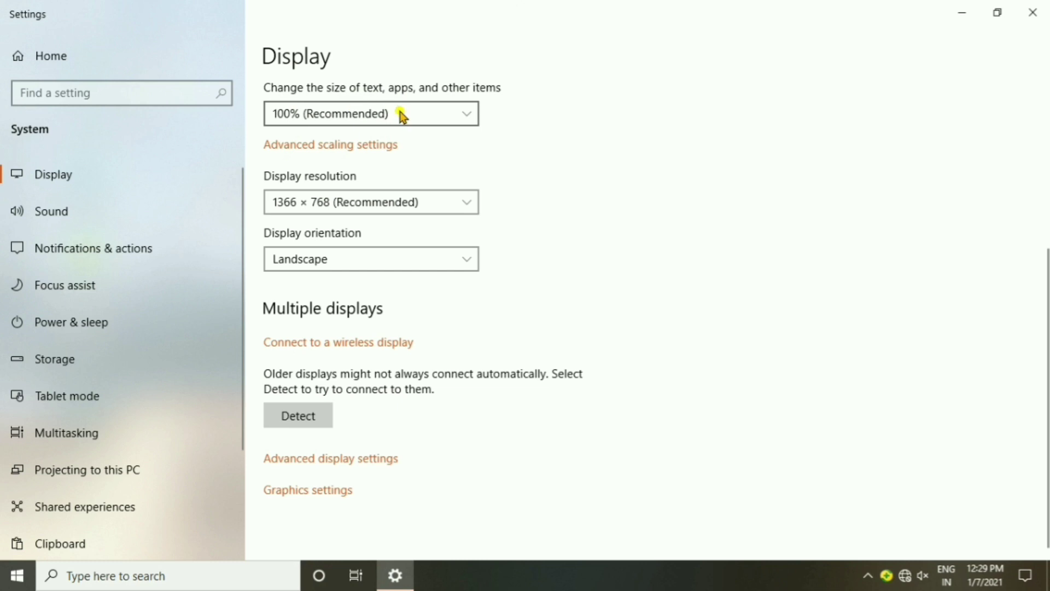
click(469, 114)
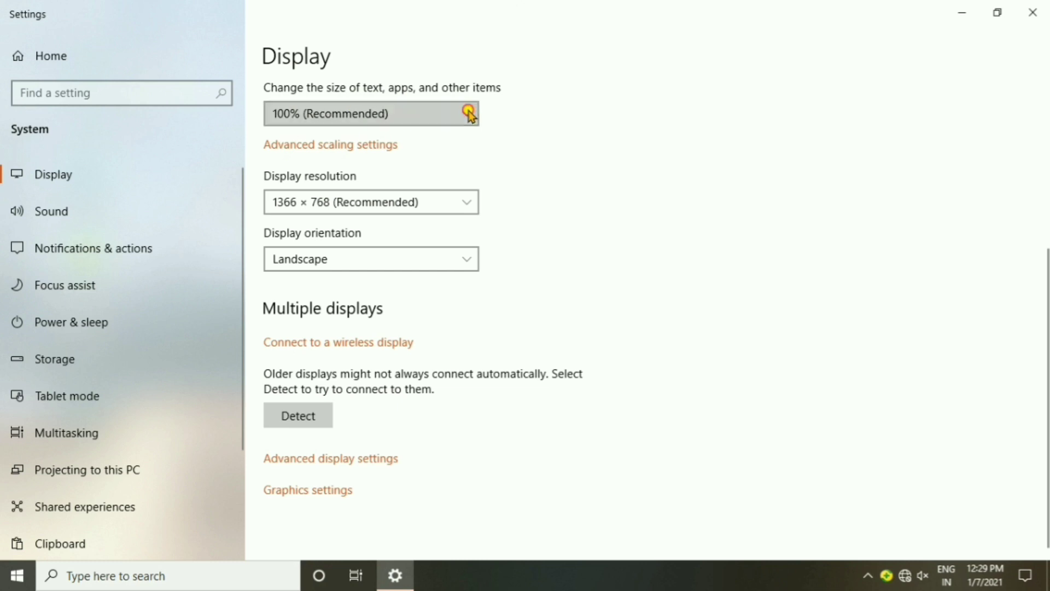
click(380, 140)
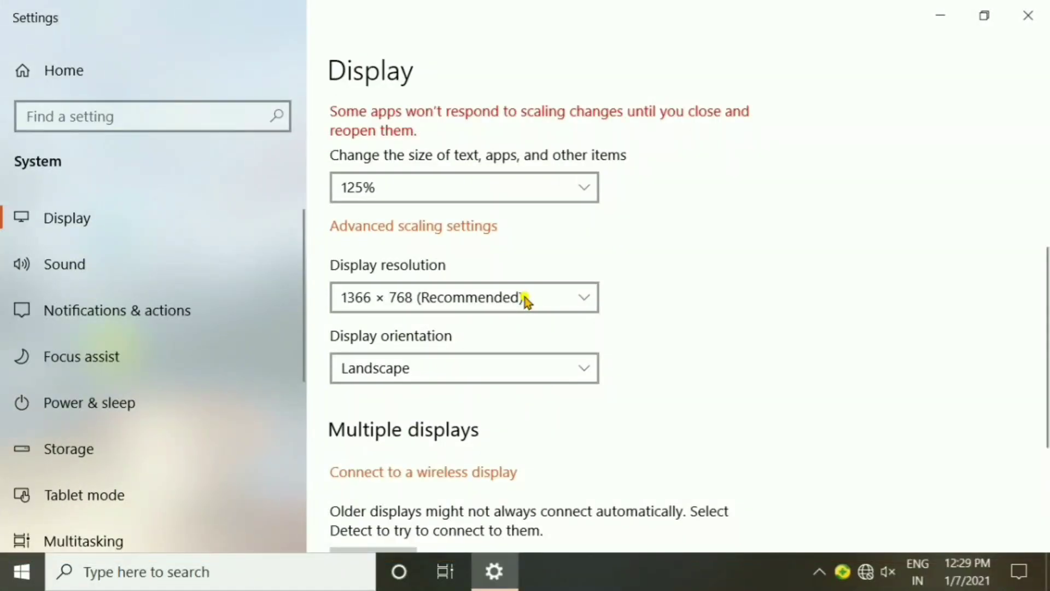
click(940, 15)
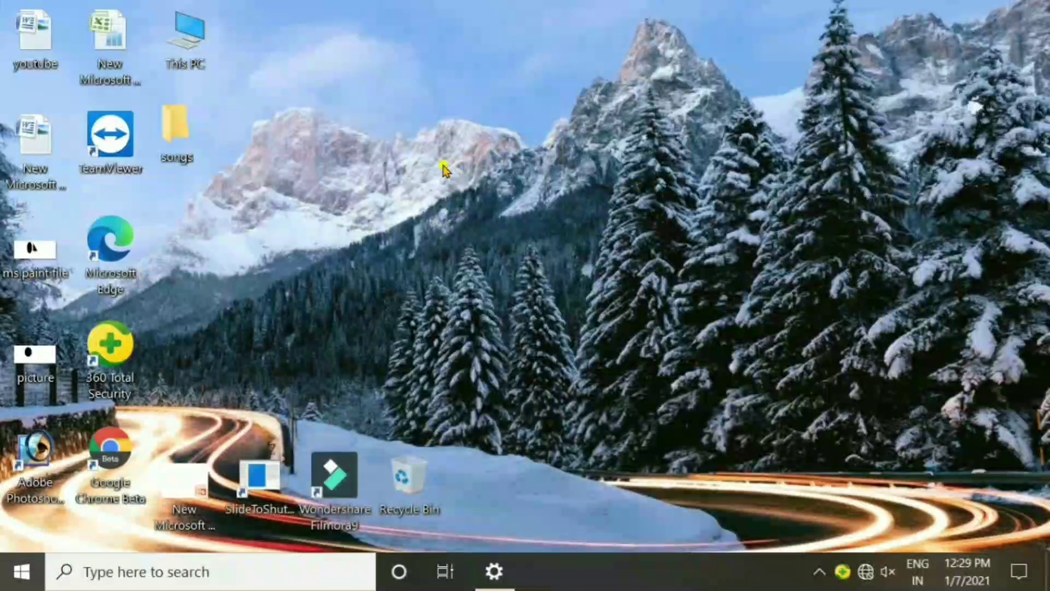
Step: Return the size of text, apps, and other items to 100% (Recommended) in Display settings and minimize the window
right_click(420, 125)
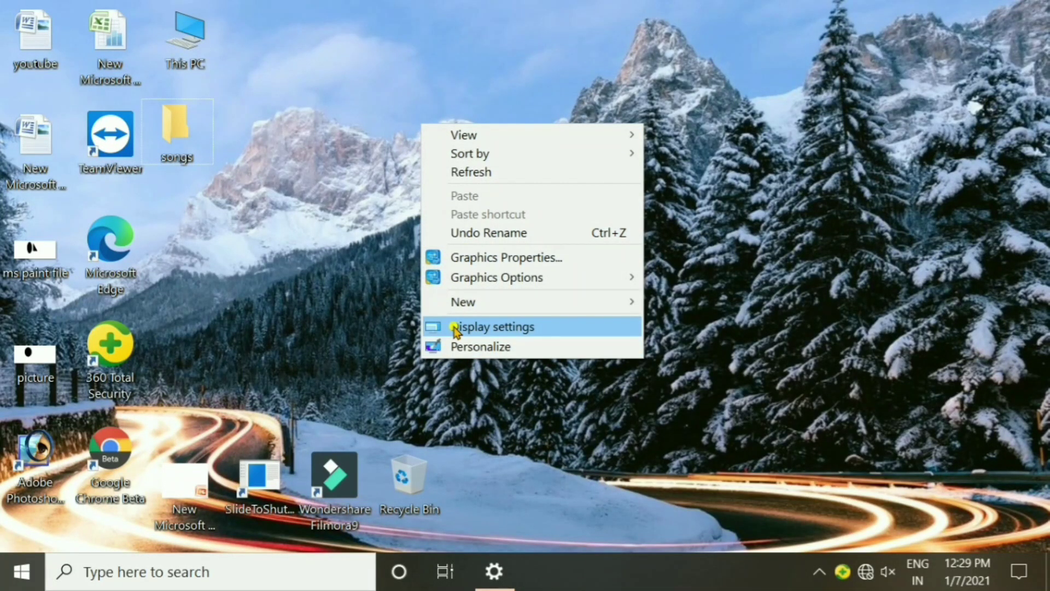
mouse_move(469, 281)
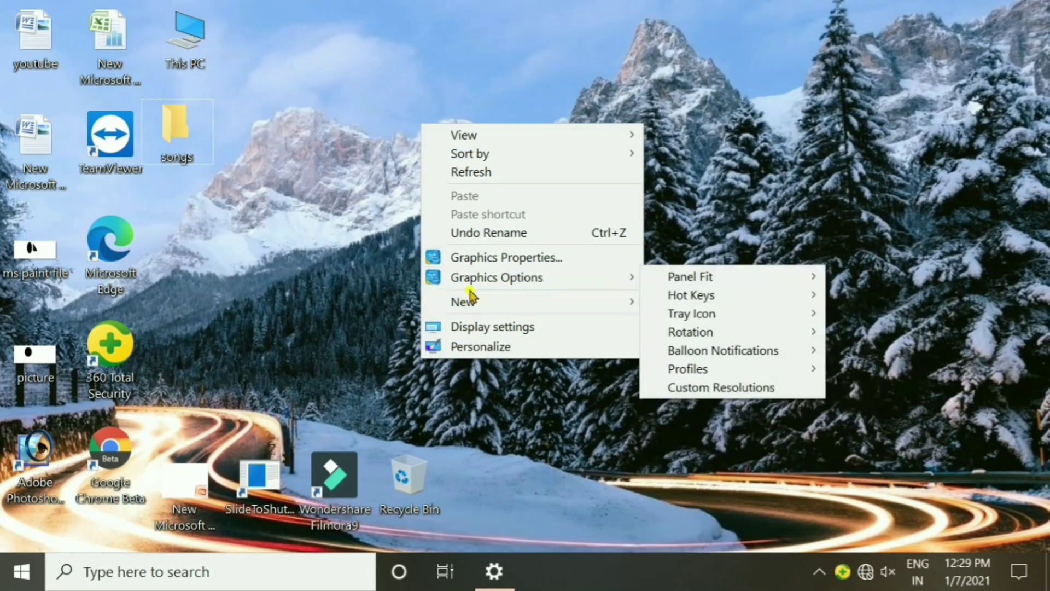
click(468, 327)
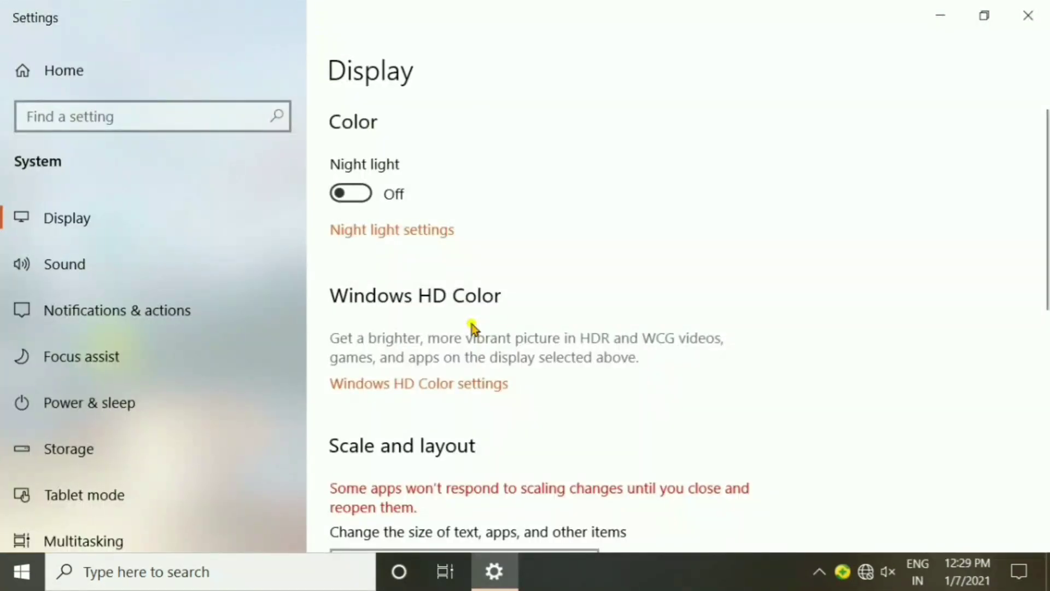
scroll(438, 353, down, 5)
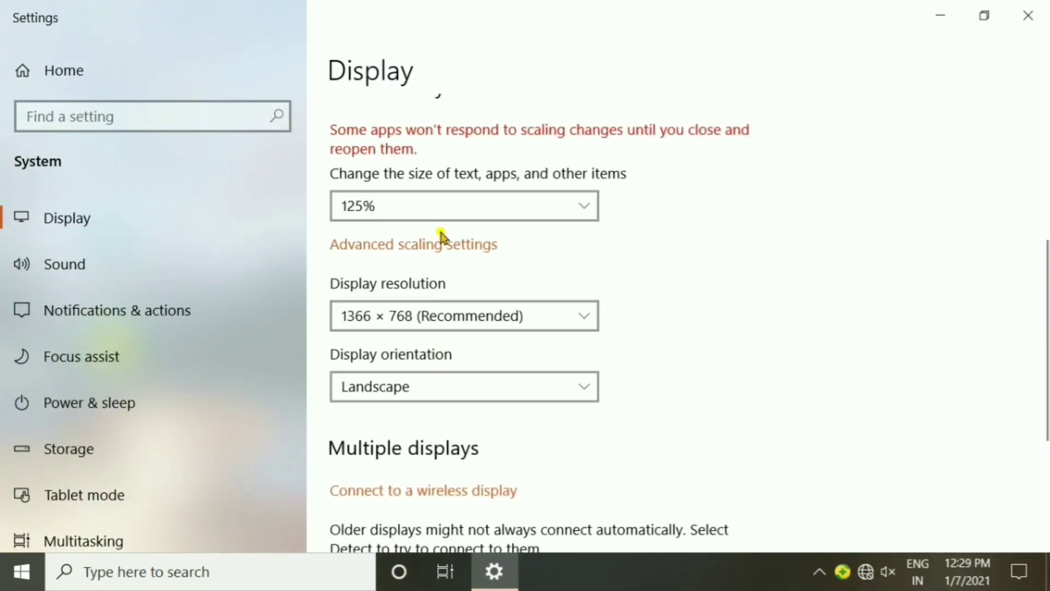
click(442, 212)
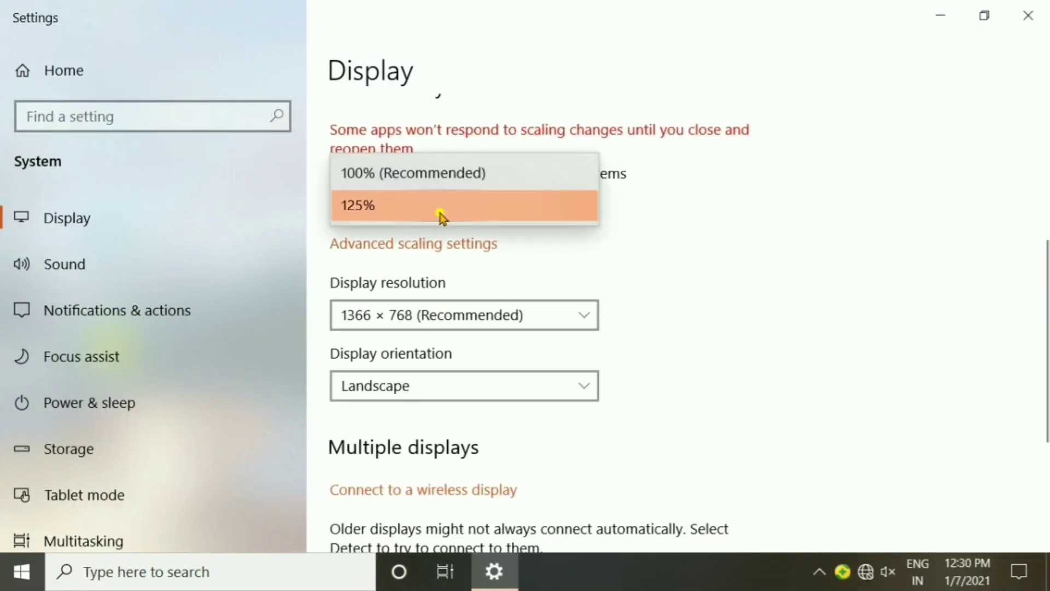
click(428, 173)
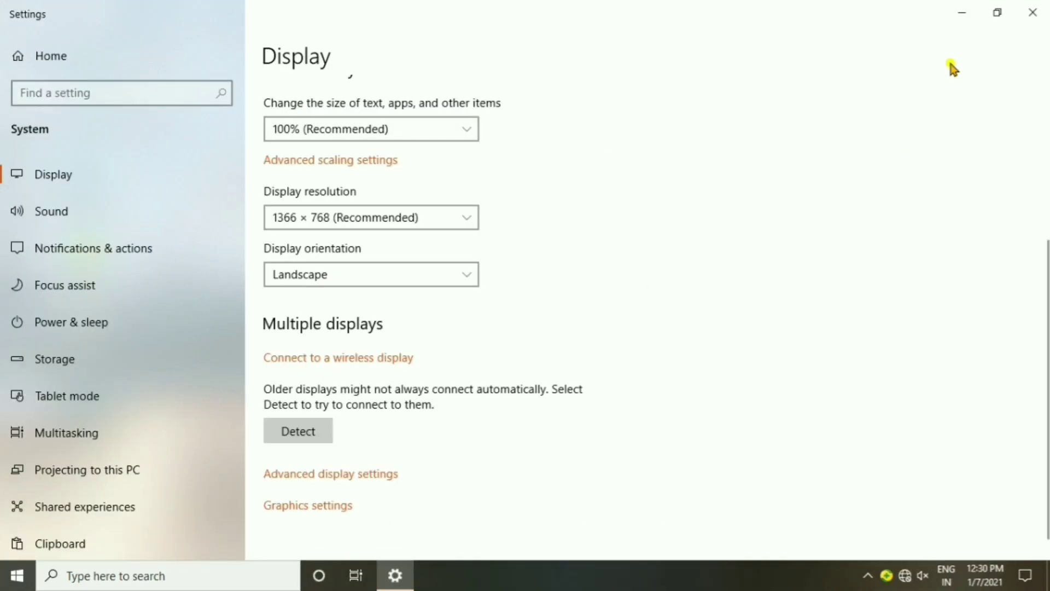
click(963, 12)
Step: Refresh the desktop several times in a row
right_click(530, 128)
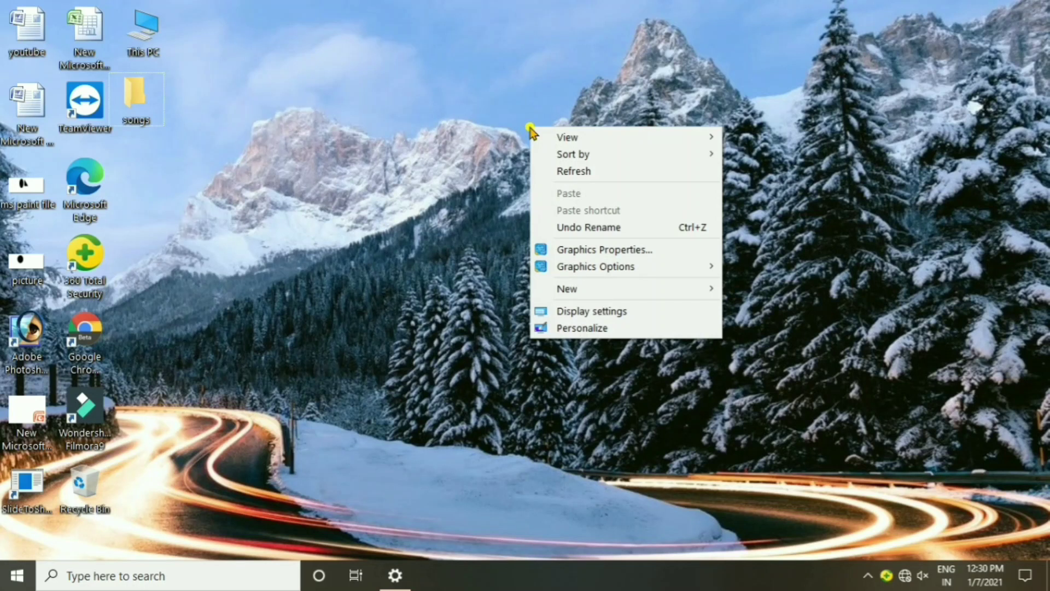
click(562, 172)
right_click(477, 153)
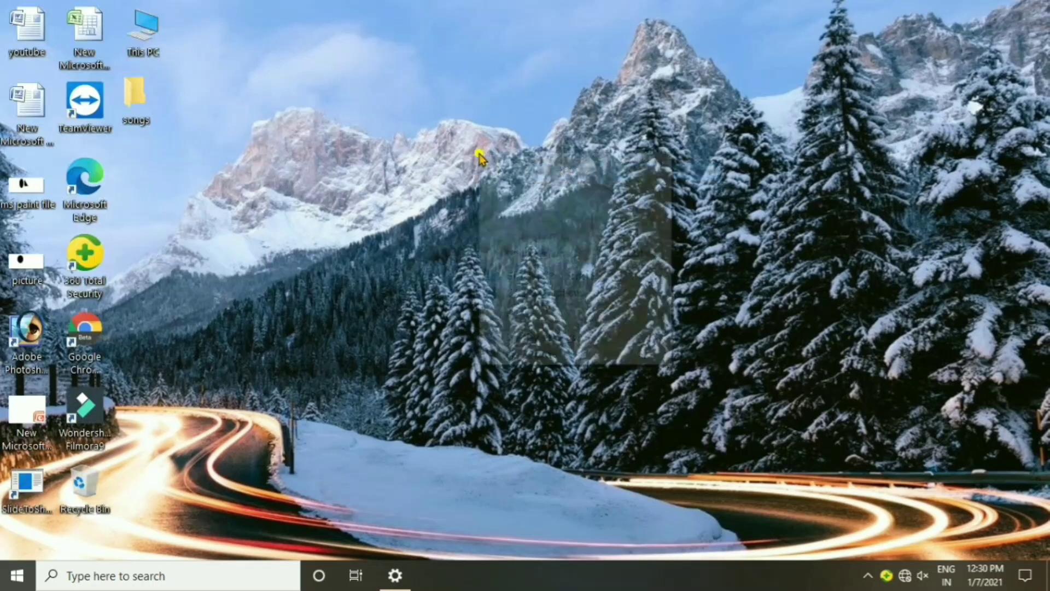
click(514, 198)
right_click(463, 148)
click(502, 191)
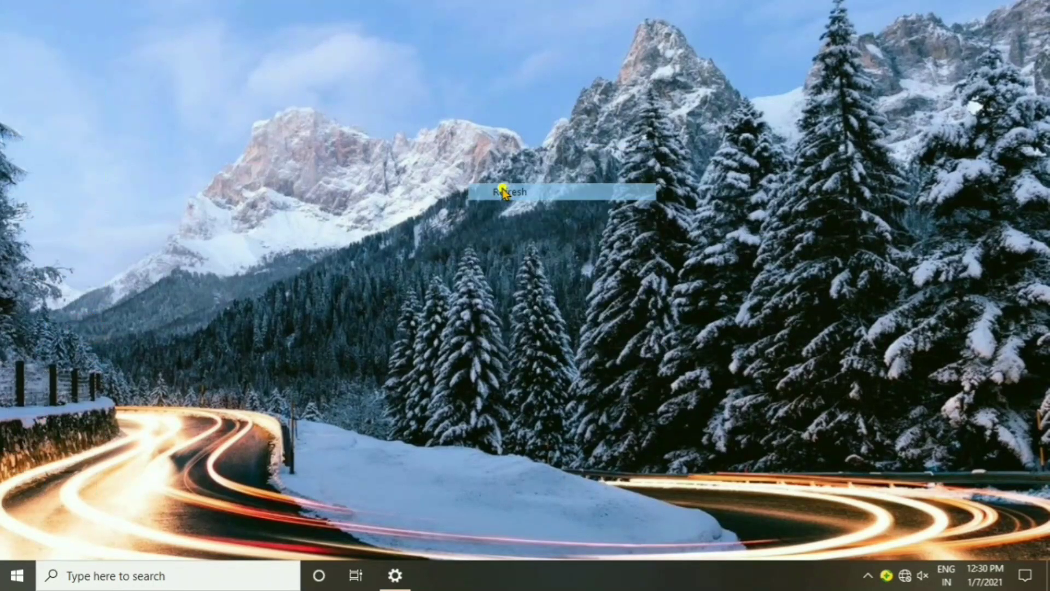
Step: Open Display settings from the desktop and examine the available display resolution and display orientation options without changing them
right_click(428, 150)
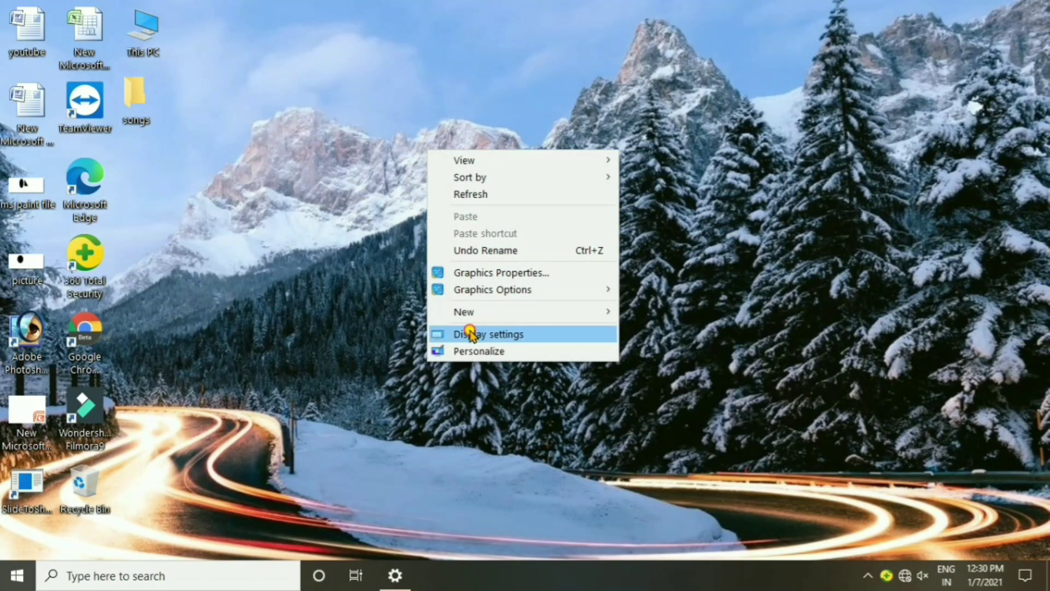
click(469, 334)
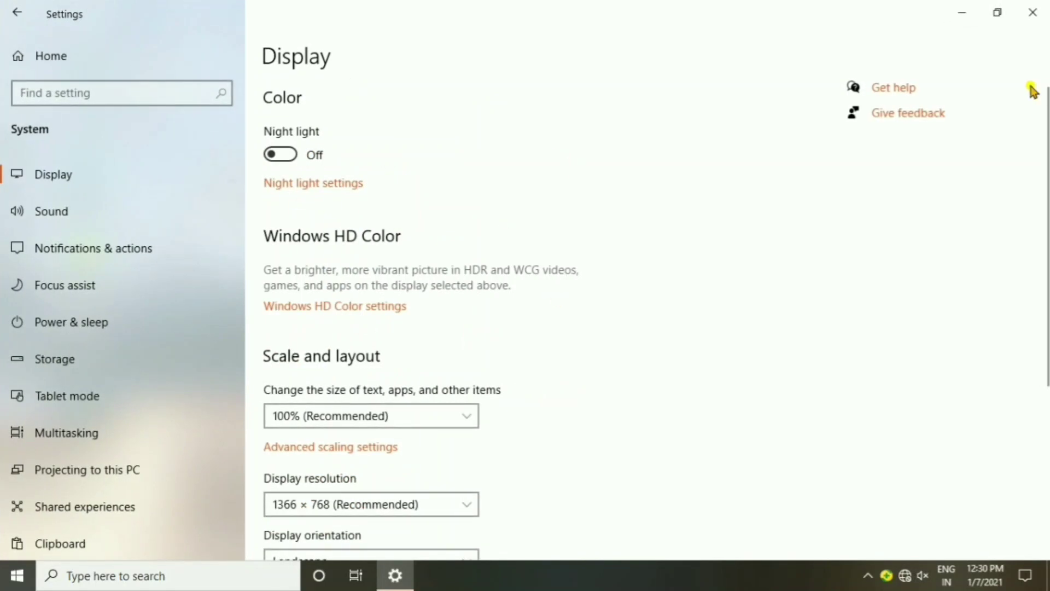
scroll(427, 186, down, 5)
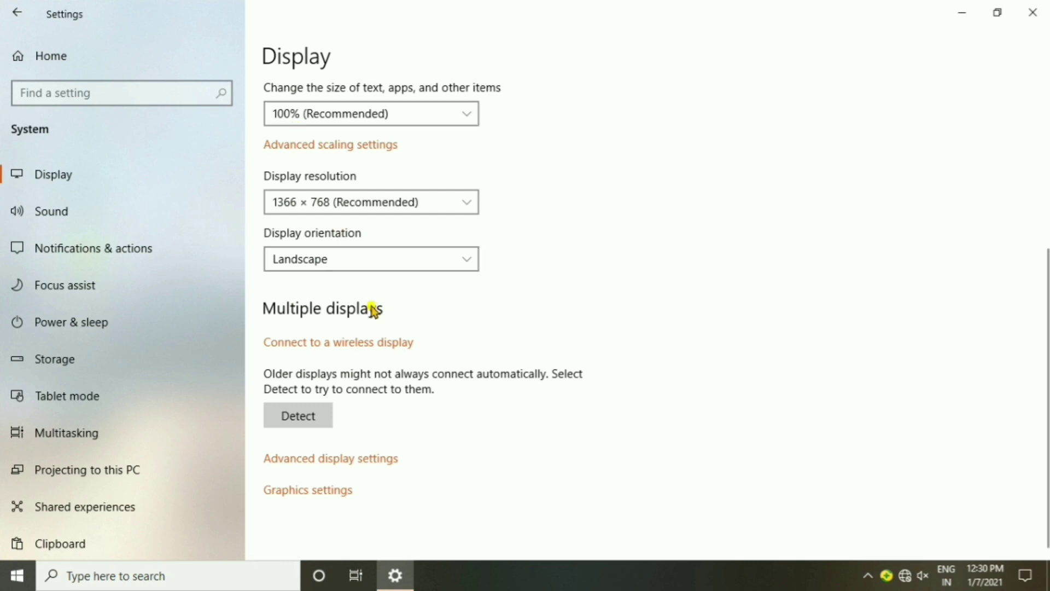
click(326, 207)
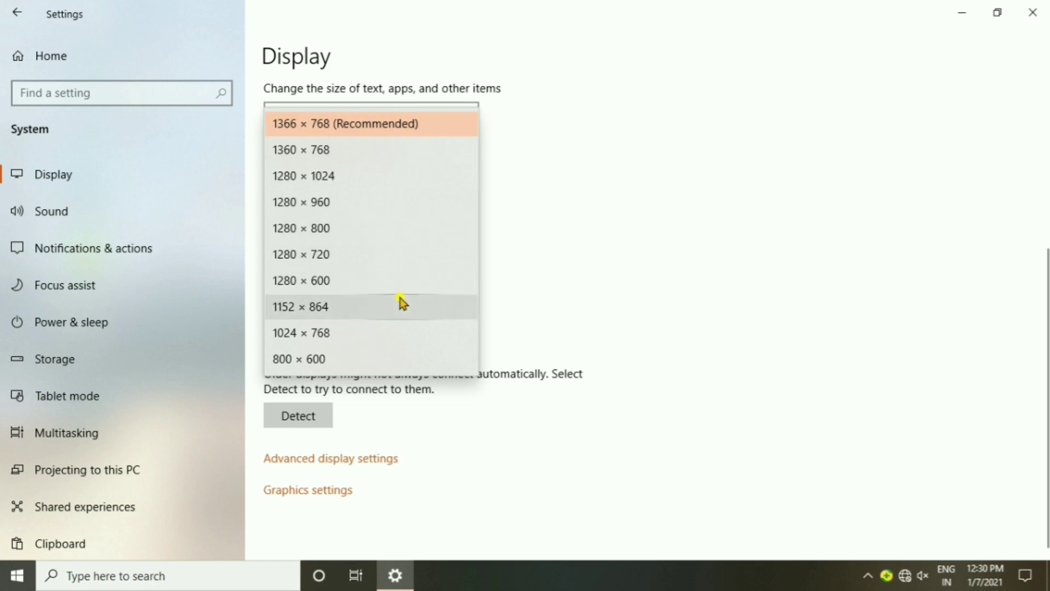
click(537, 445)
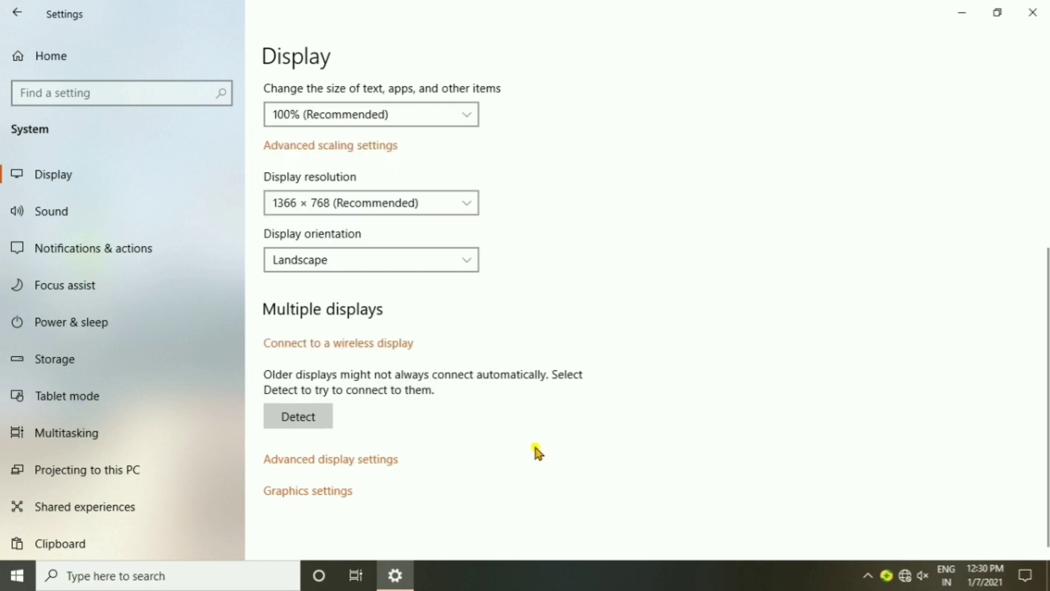
click(319, 267)
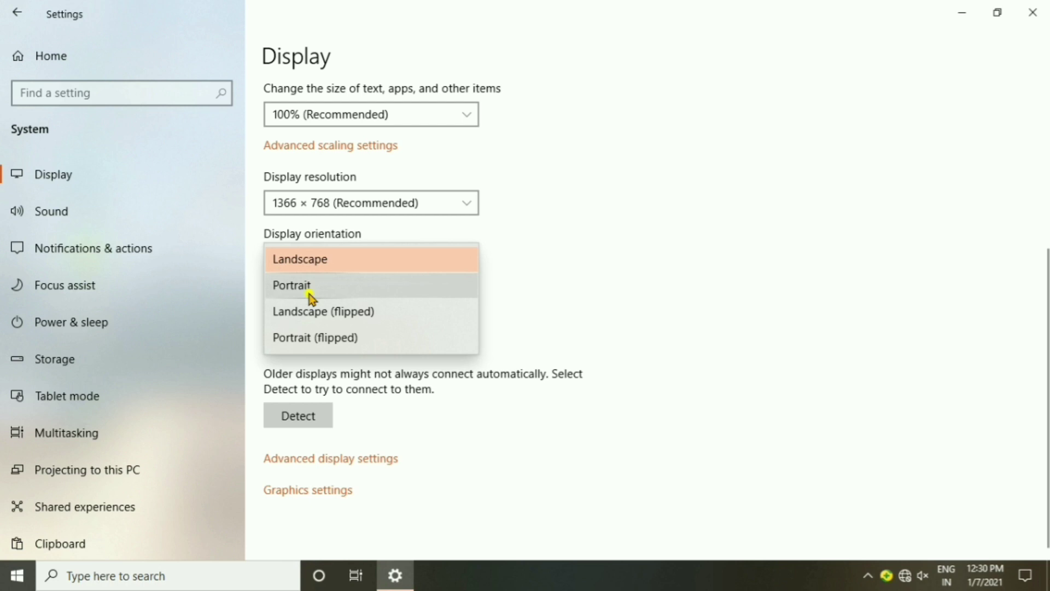
click(429, 438)
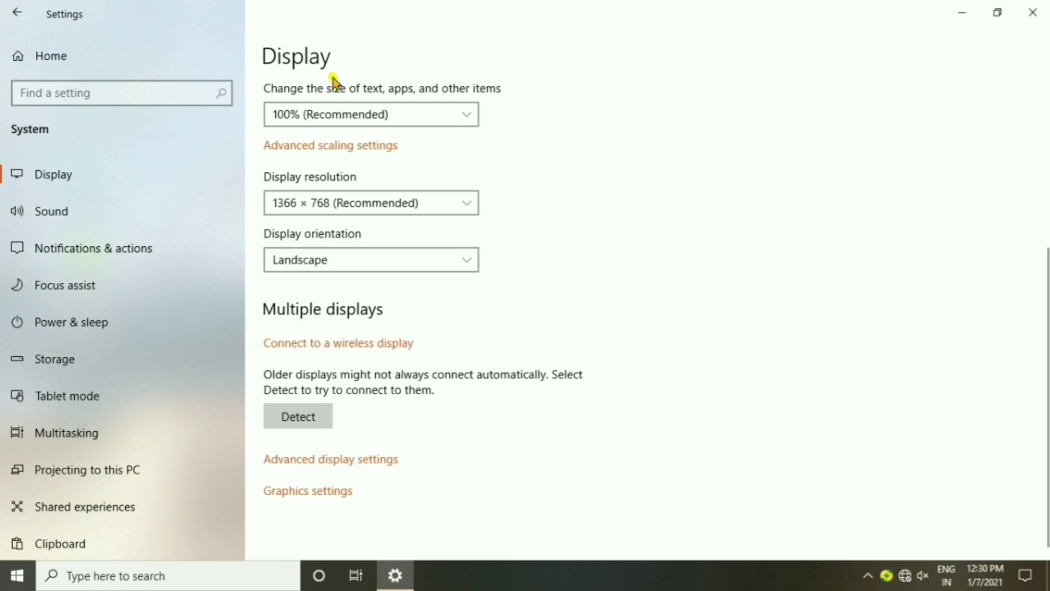
Step: Review the Sound settings, including the master volume, and the Notifications & actions settings with their list of senders
click(51, 210)
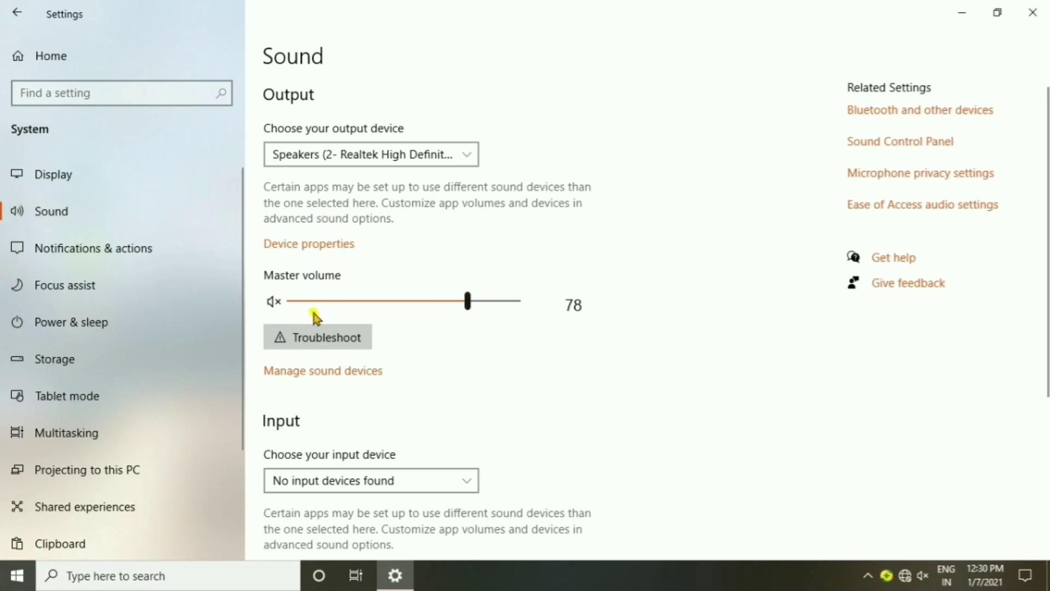
click(274, 302)
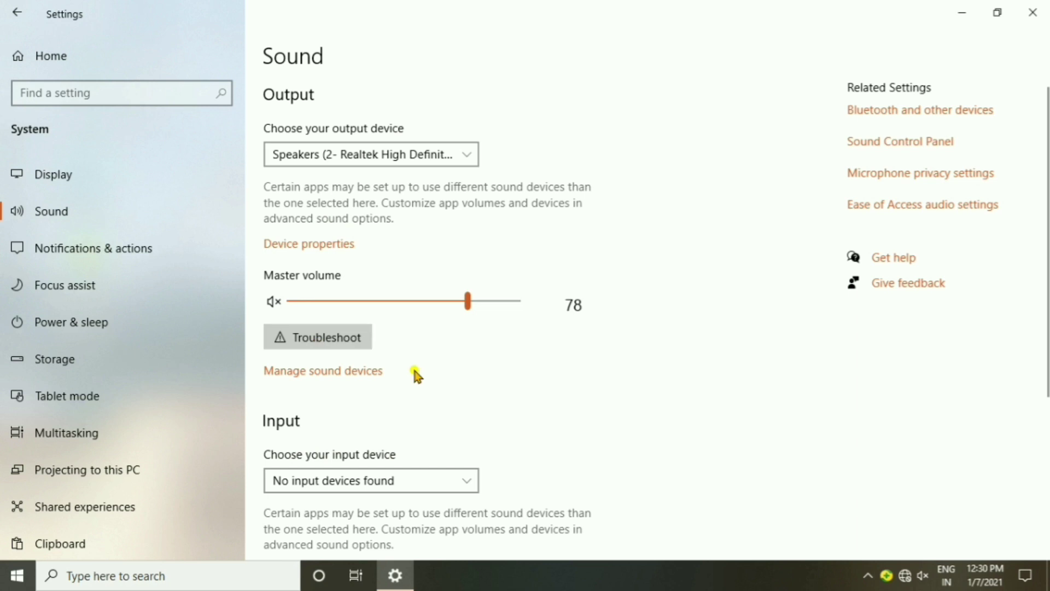
scroll(416, 405, down, 5)
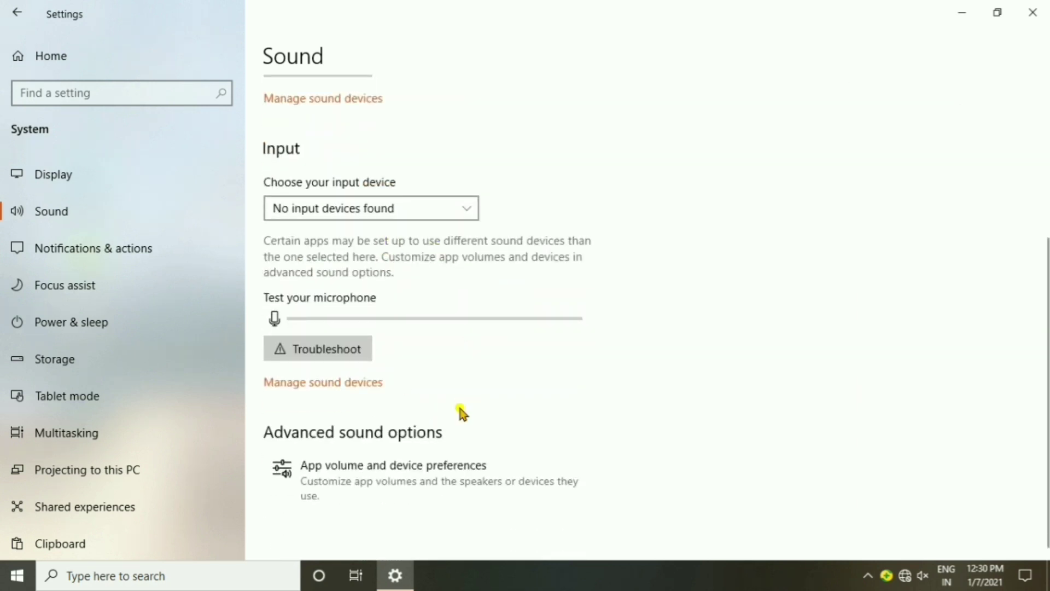
click(65, 251)
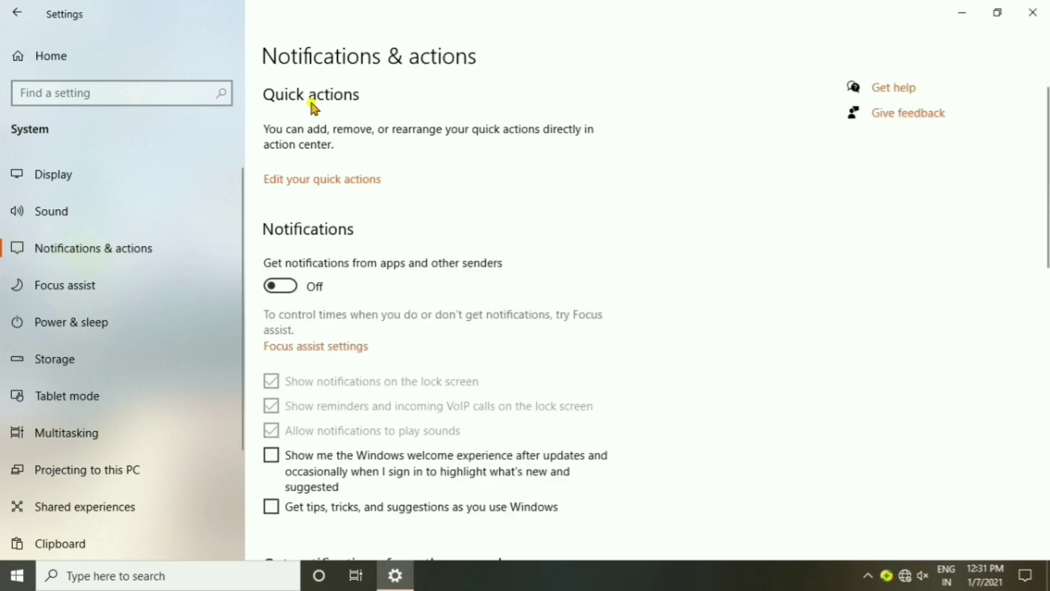
scroll(494, 295, down, 5)
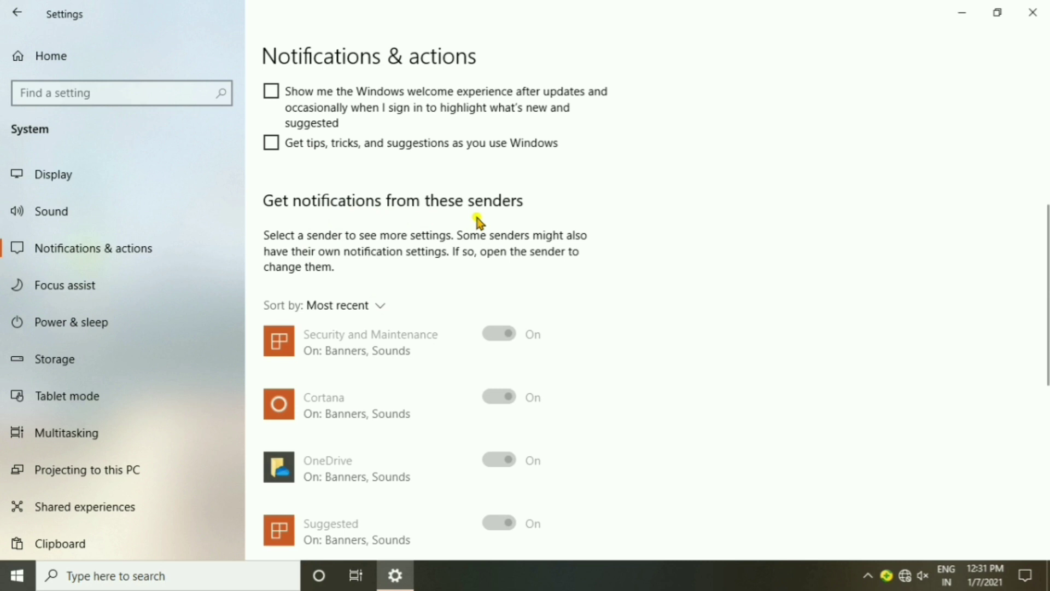
scroll(459, 398, down, 10)
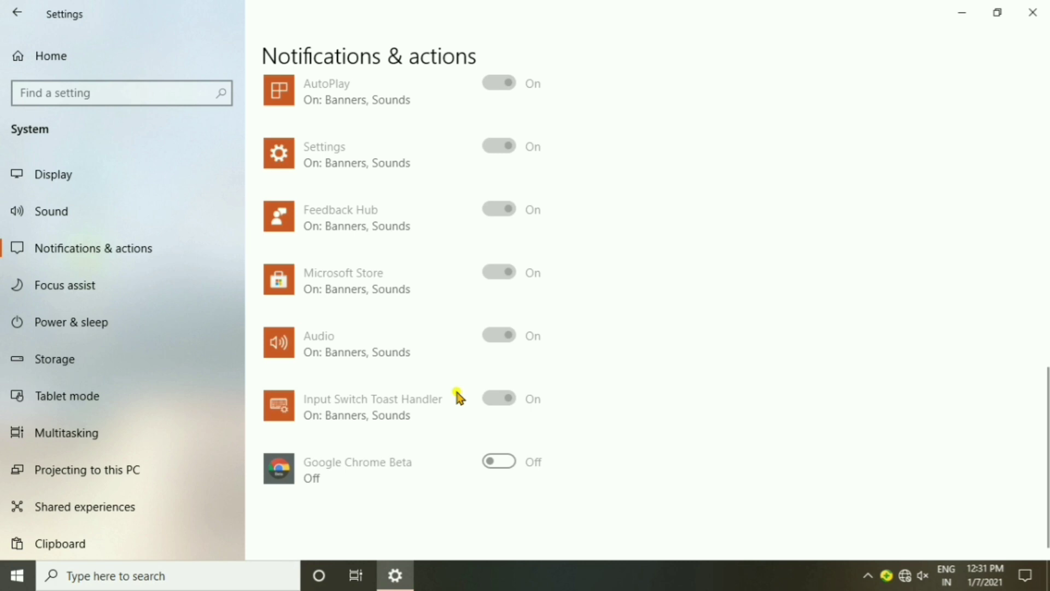
scroll(459, 398, up, 5)
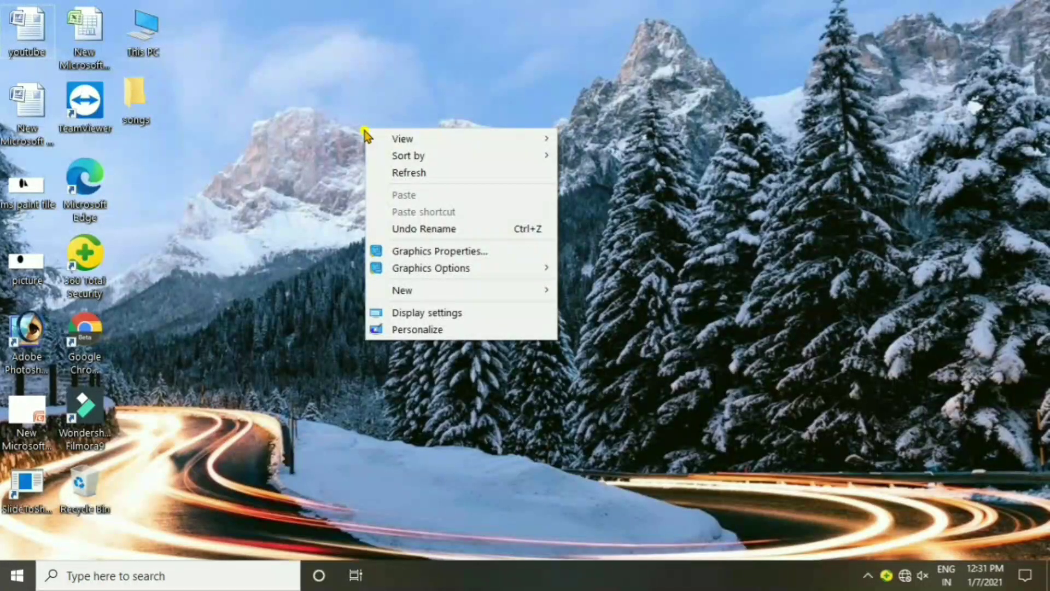
Step: Open the desktop's Personalize settings, look through the Fonts, Start and Taskbar pages, and return to Background
click(427, 330)
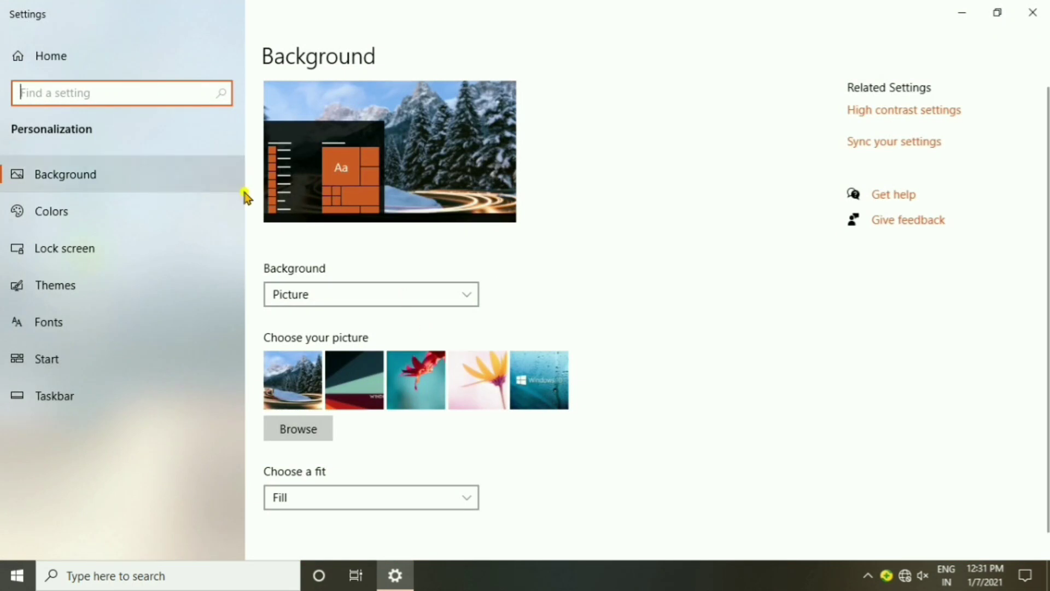
click(97, 204)
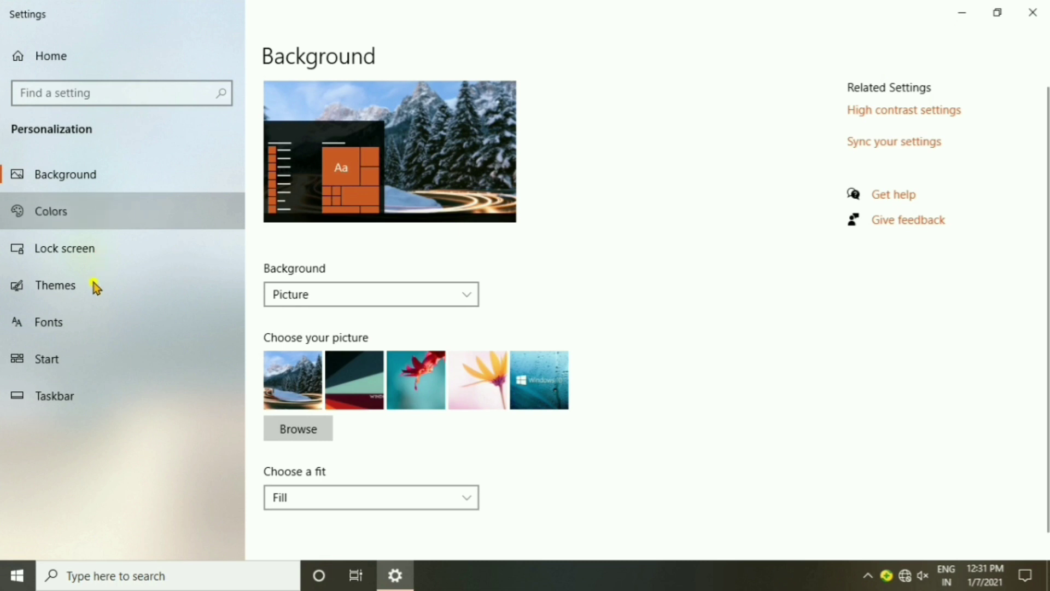
click(73, 325)
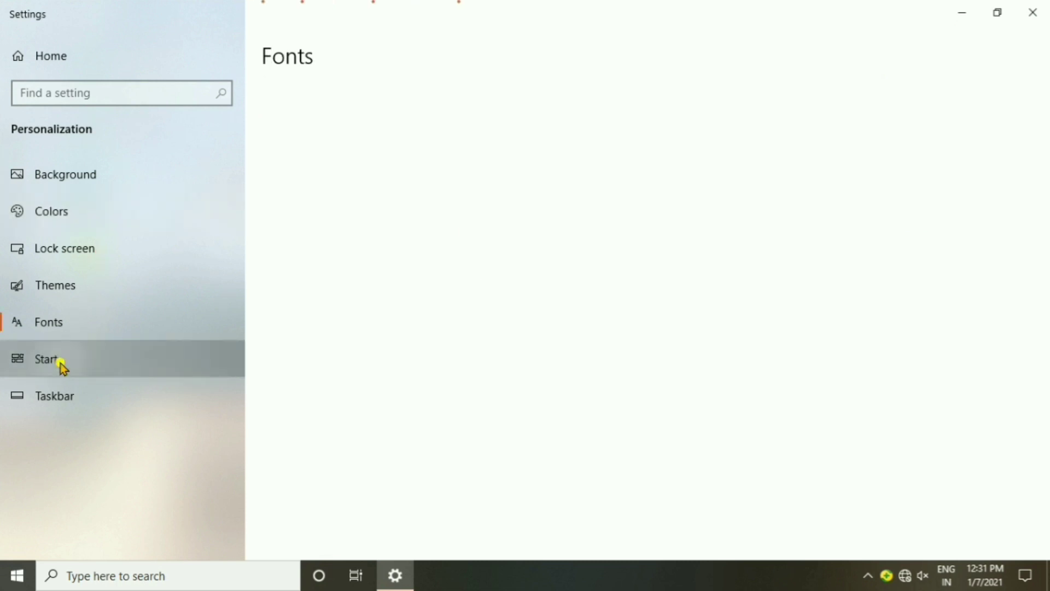
click(61, 365)
click(68, 400)
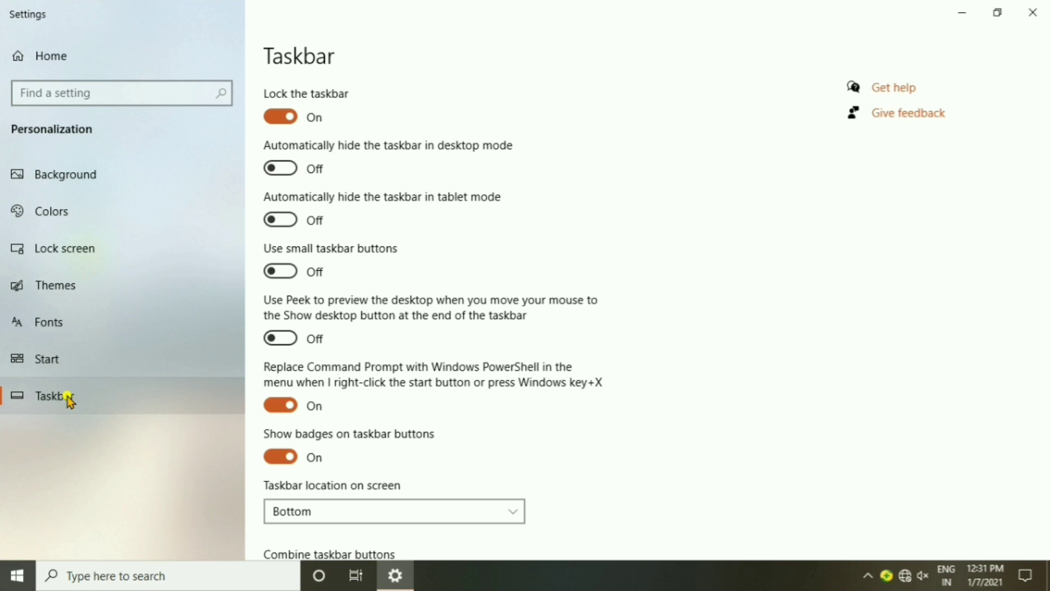
click(67, 173)
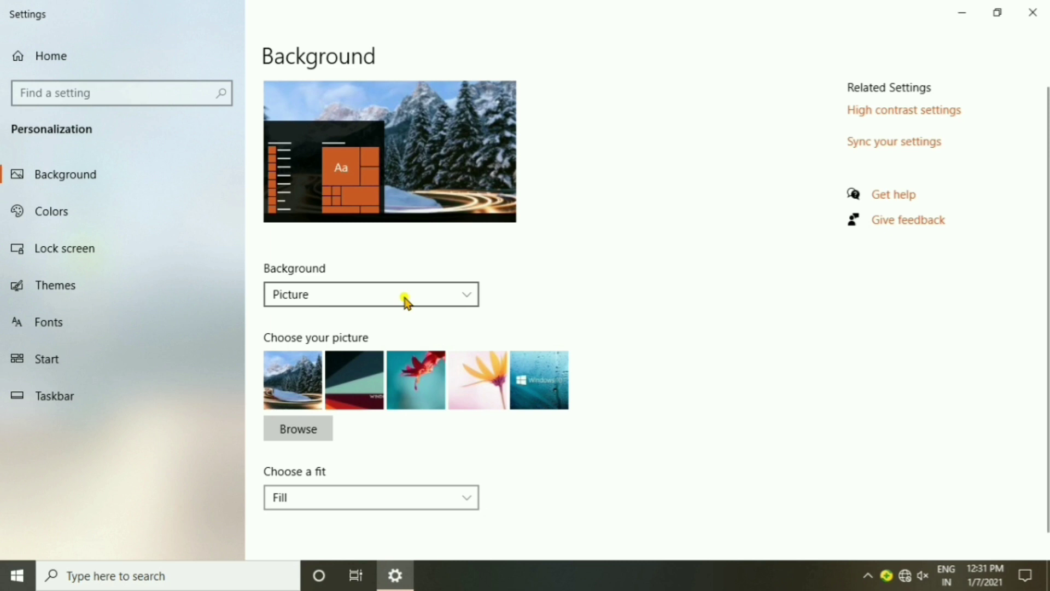
Step: Switch the desktop background type to Solid color and back to Picture
scroll(406, 300, down, 1)
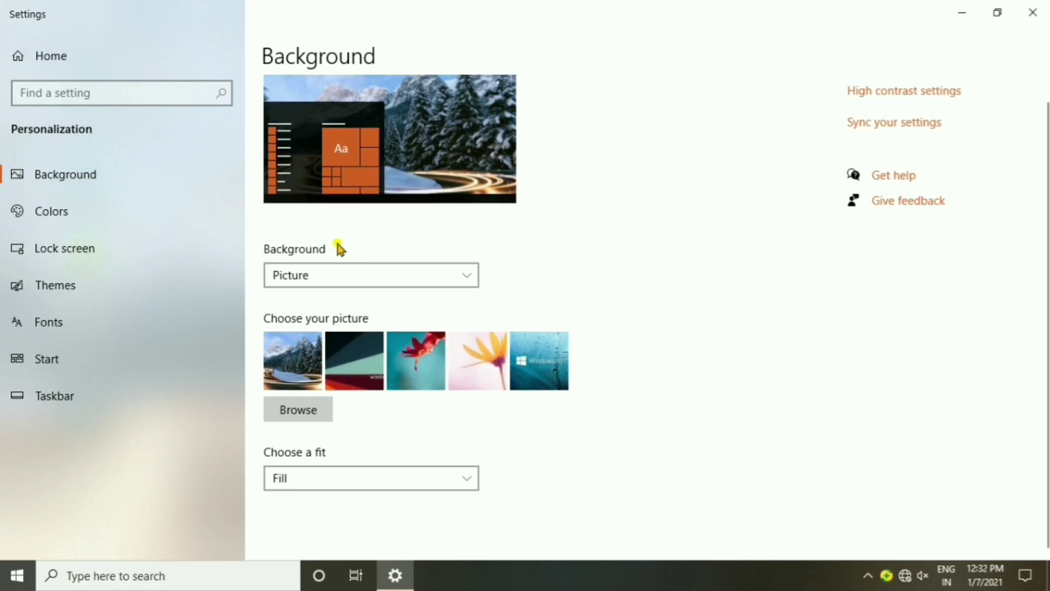
click(469, 275)
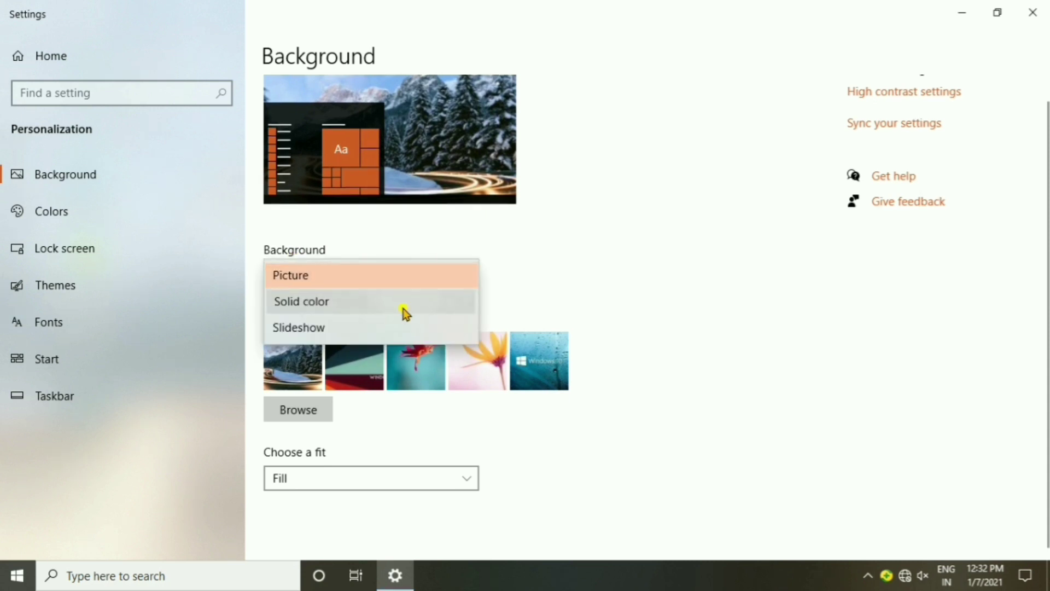
click(340, 335)
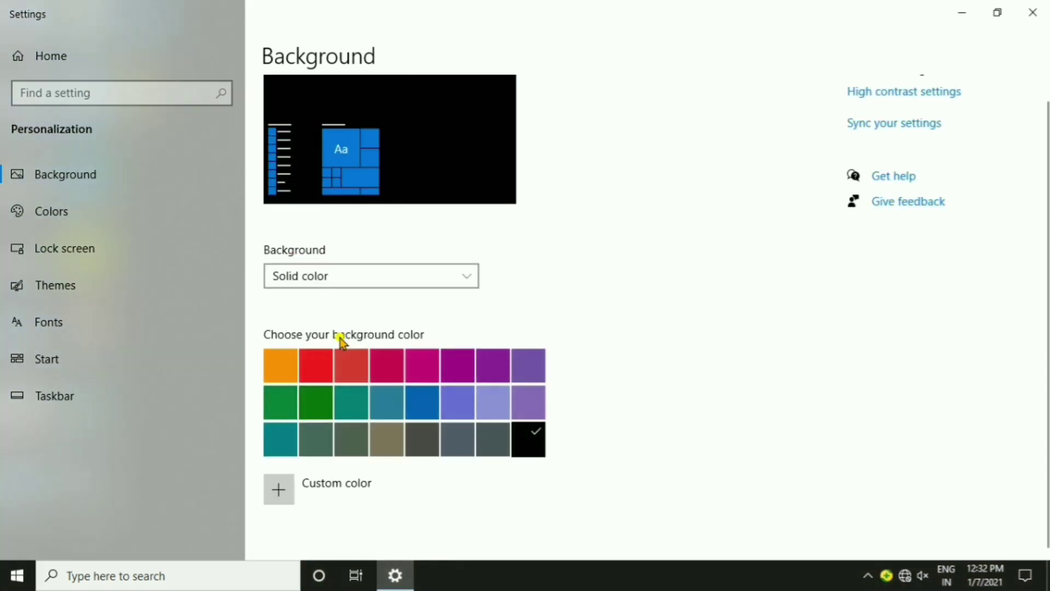
click(416, 284)
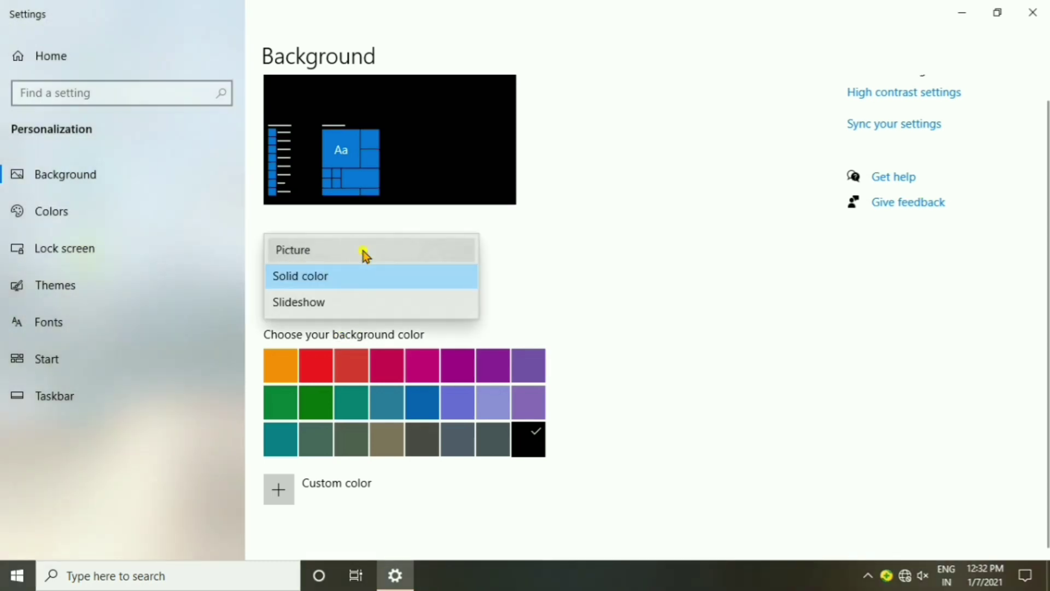
click(365, 251)
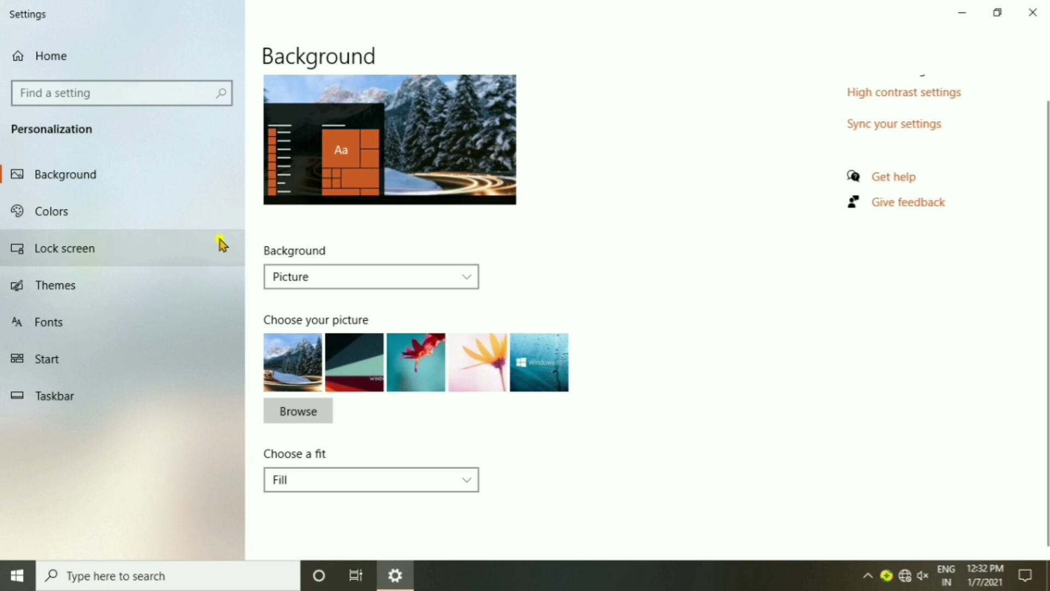
Step: Set the blue Windows 10 raindrop picture as the desktop background and choose the Tile fit
click(401, 368)
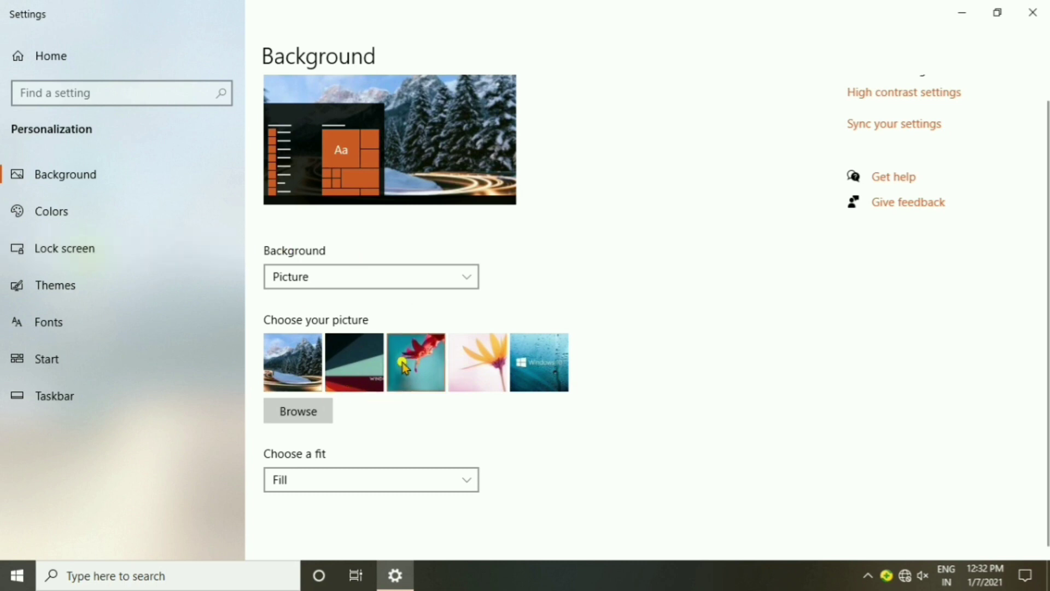
click(474, 376)
click(539, 375)
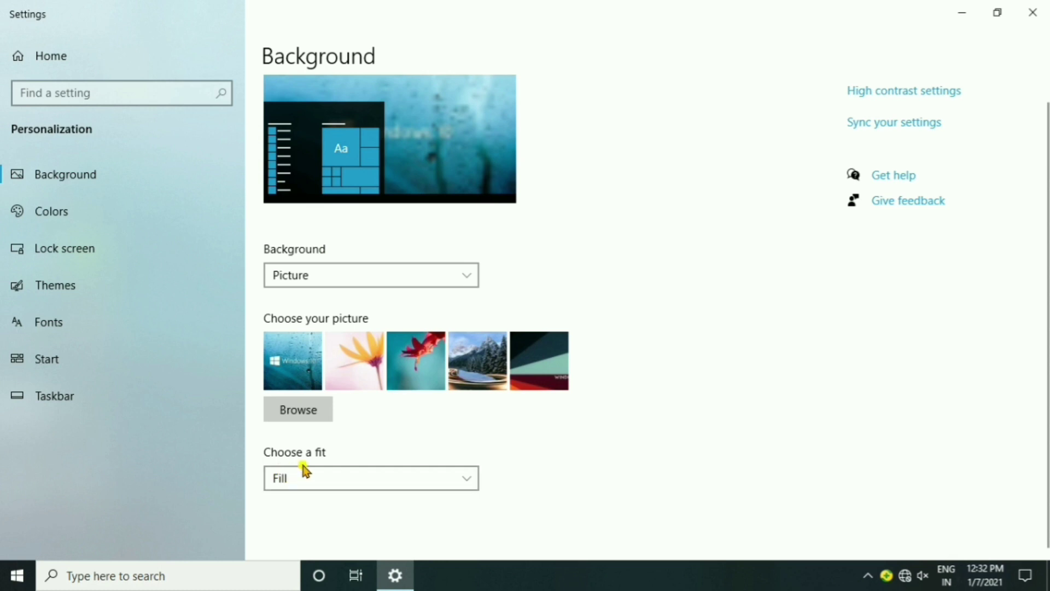
click(461, 481)
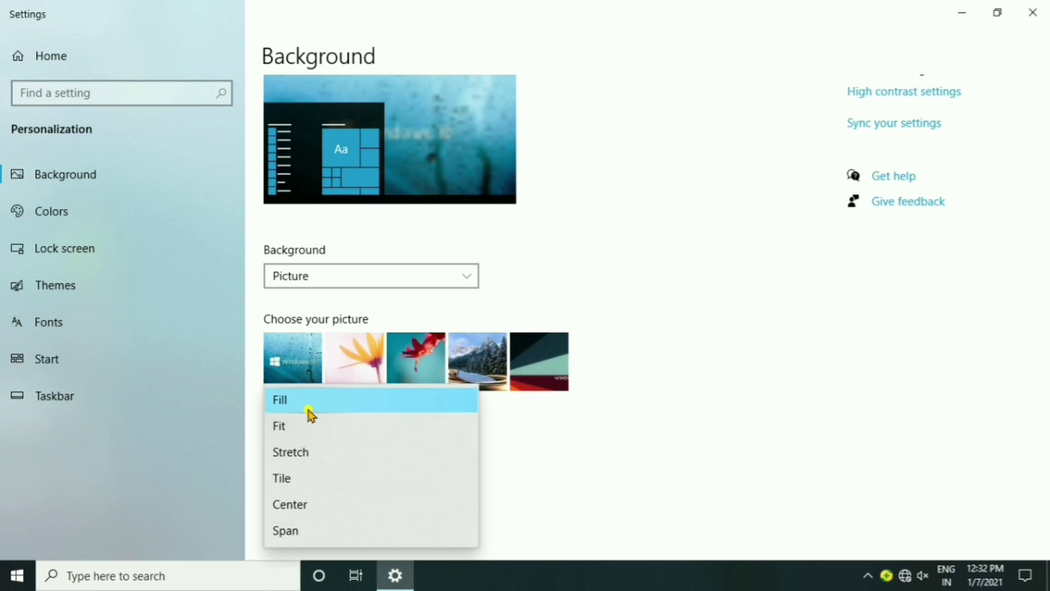
click(306, 477)
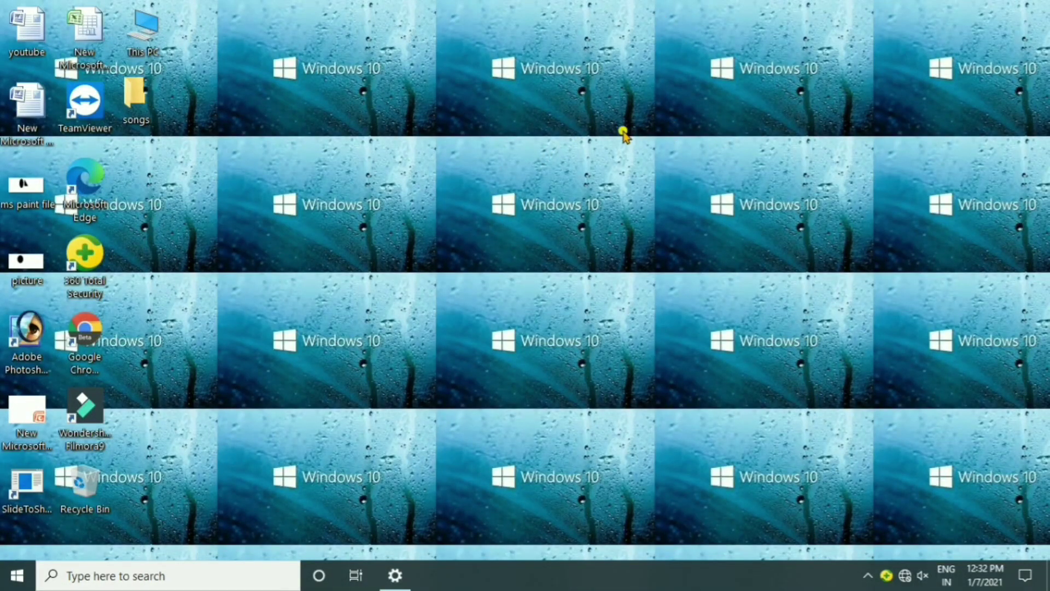
Step: Reopen the Personalize settings, change the background fit to Stretch, and minimize the window to refresh the desktop
right_click(447, 178)
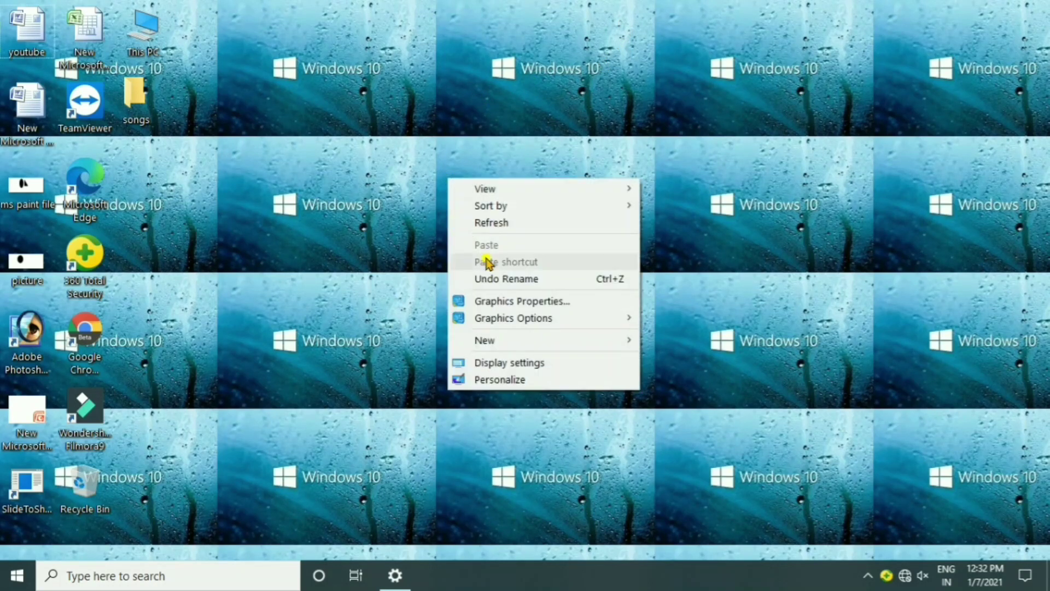
click(498, 381)
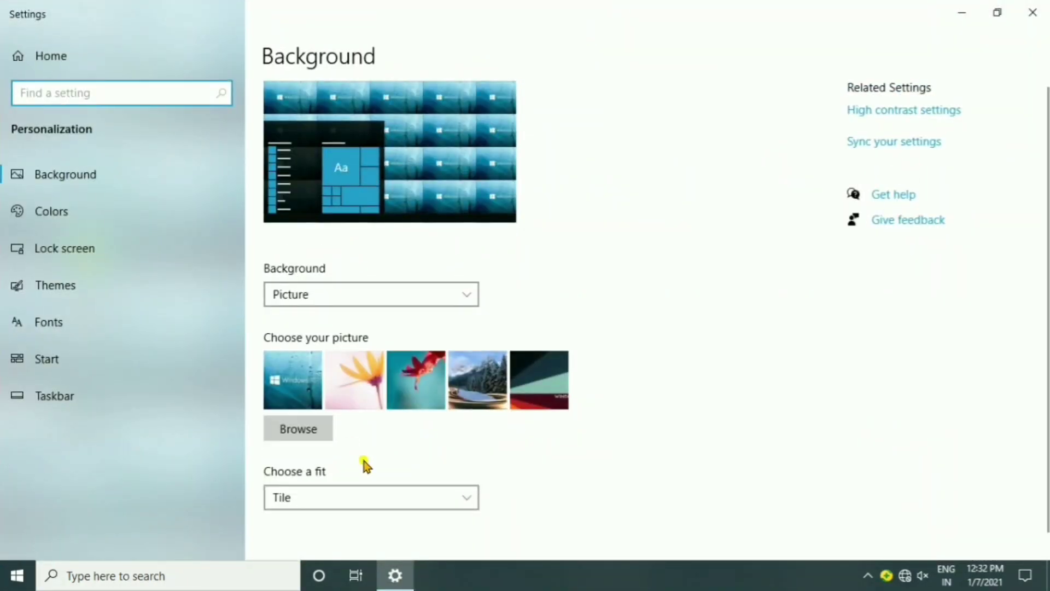
click(387, 496)
click(315, 447)
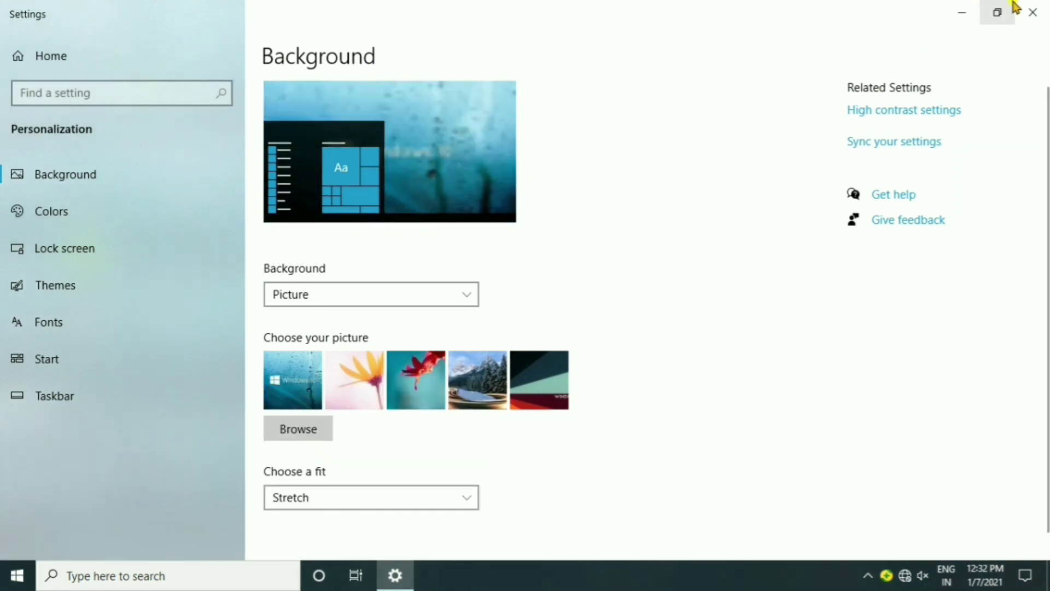
click(961, 12)
right_click(596, 117)
click(613, 159)
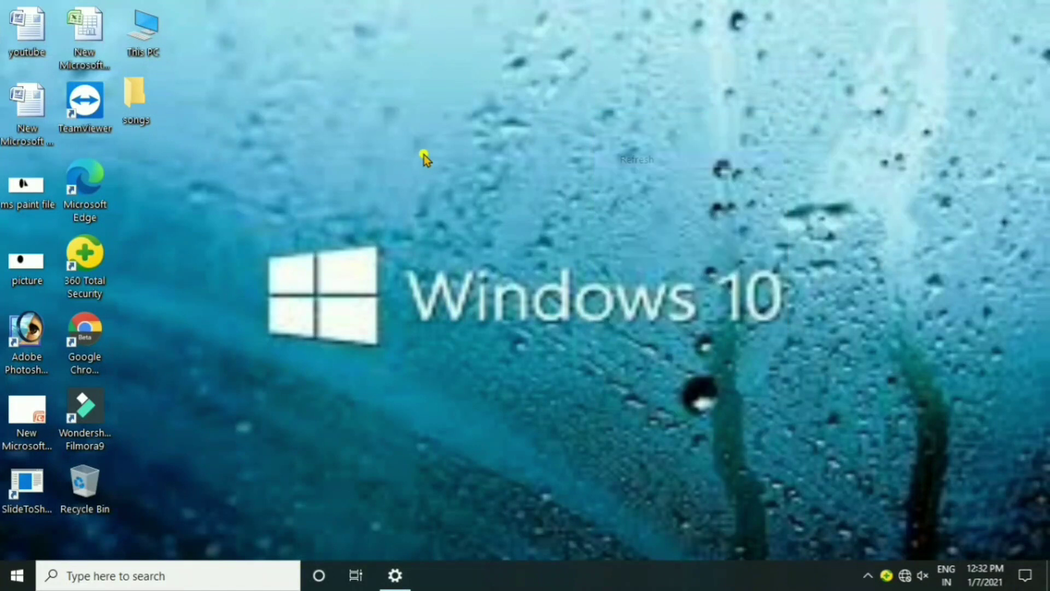
Step: Reopen the desktop's Personalize settings, set the background fit to Center, and minimize the window to check the desktop
right_click(346, 112)
click(412, 314)
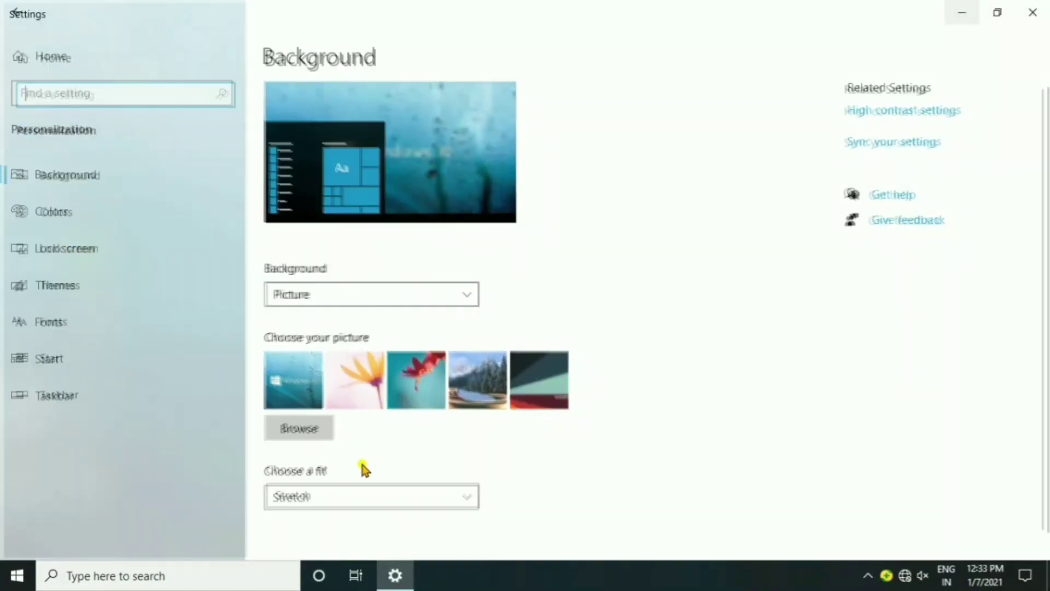
click(362, 497)
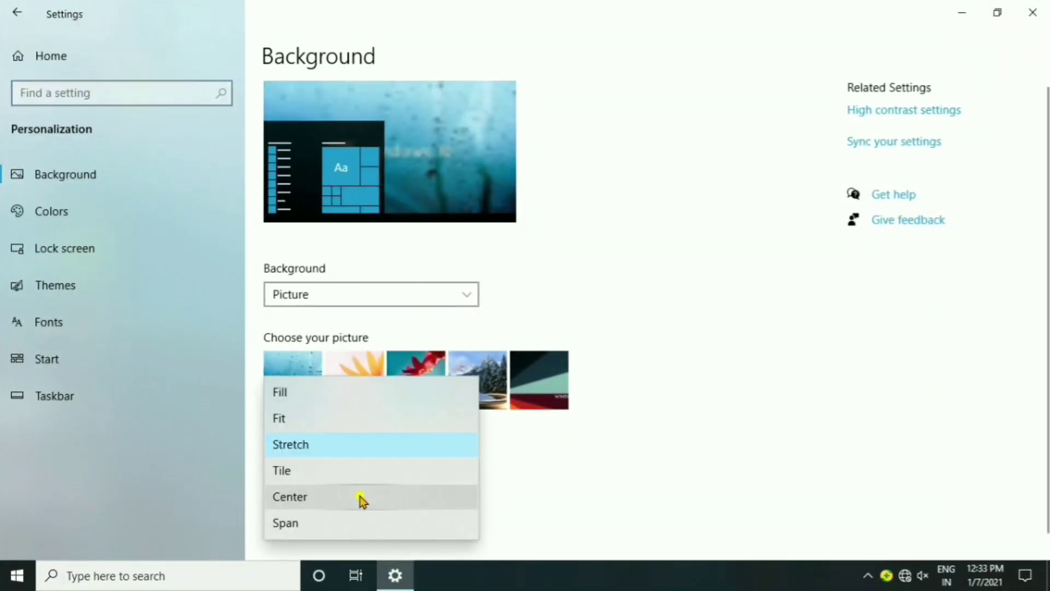
click(320, 498)
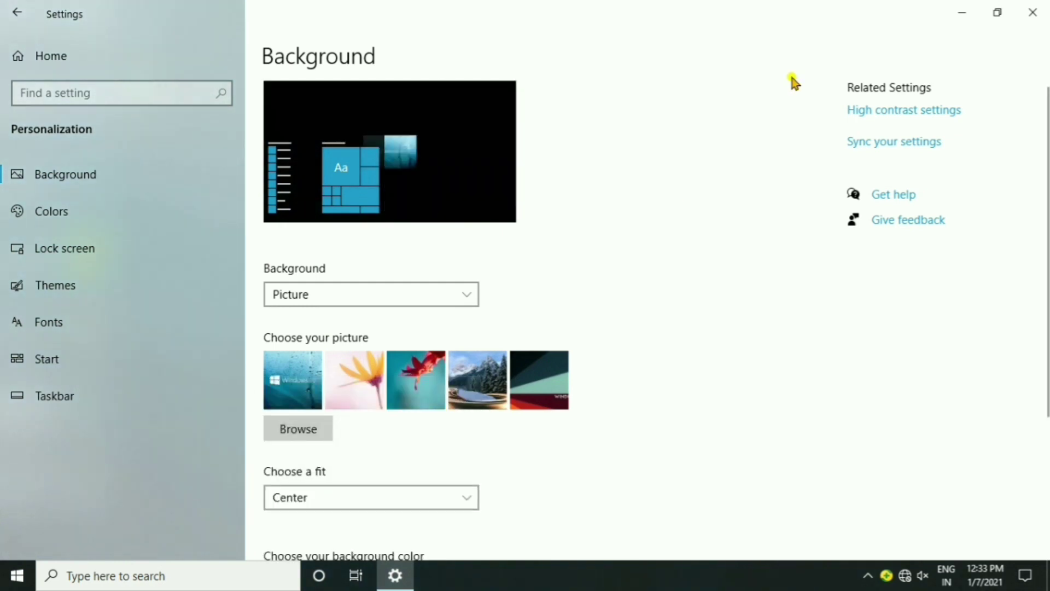
click(966, 20)
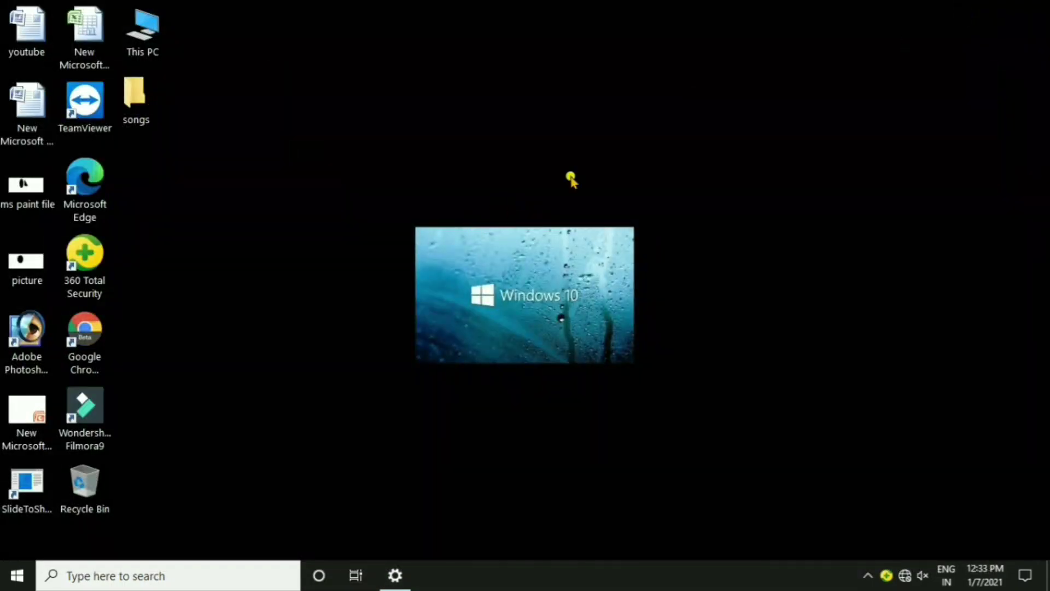
Step: Open the Personalize settings from the desktop again, set the background fit to Fill, and minimize the window
right_click(432, 80)
click(482, 281)
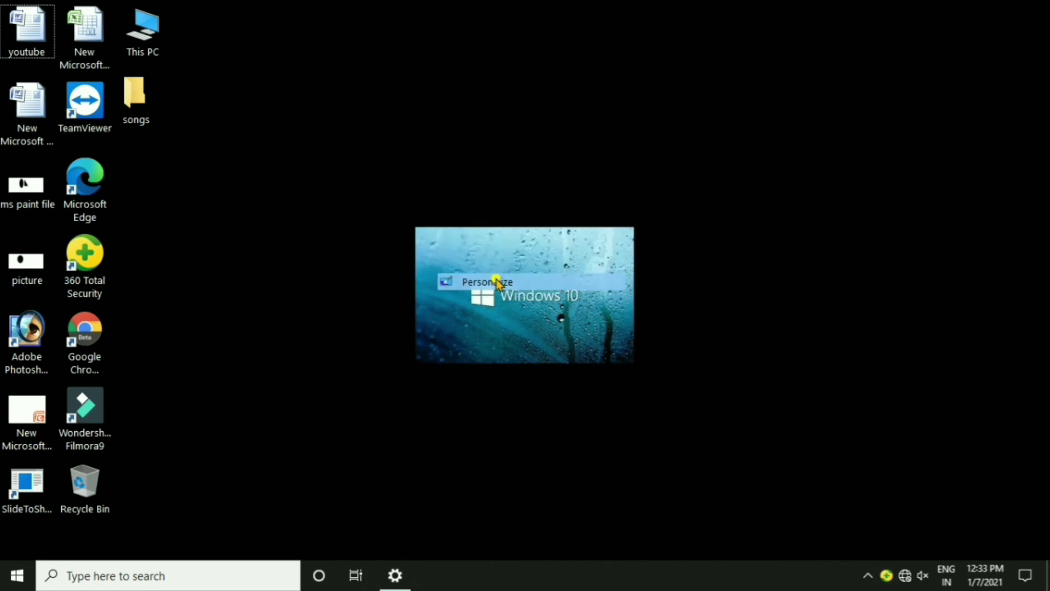
click(432, 495)
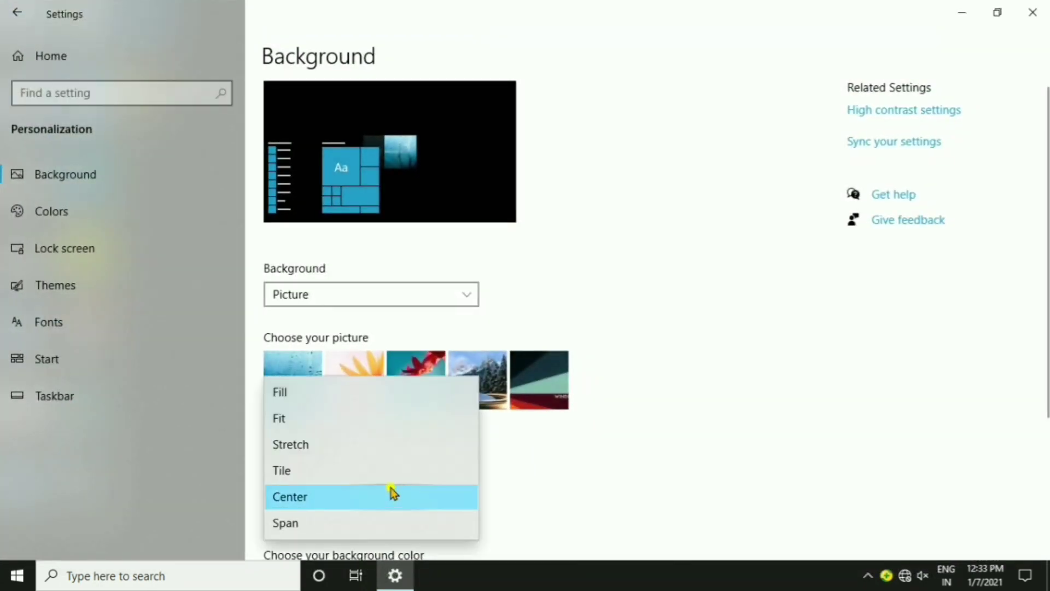
click(306, 396)
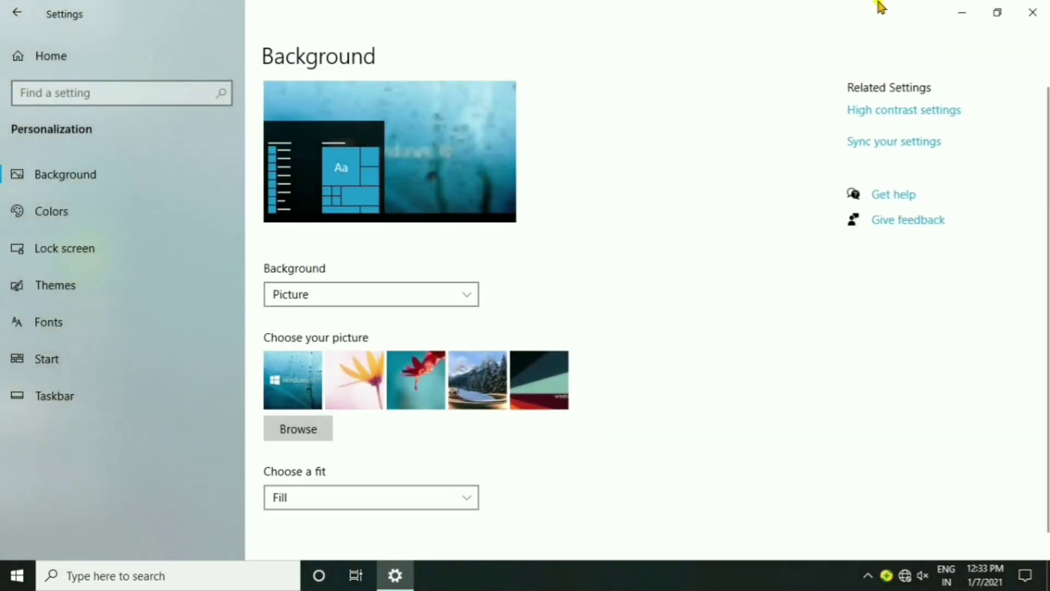
click(963, 17)
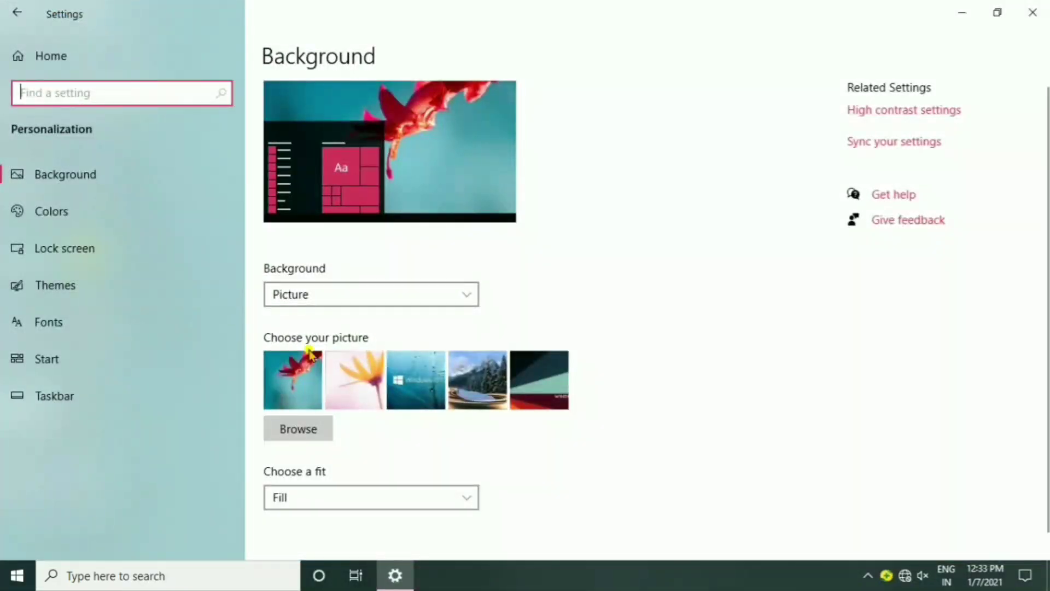
Step: On the Colors page, switch the default Windows mode to Light and back to Dark, and pick the dark grey recent accent color
scroll(312, 354, down, 1)
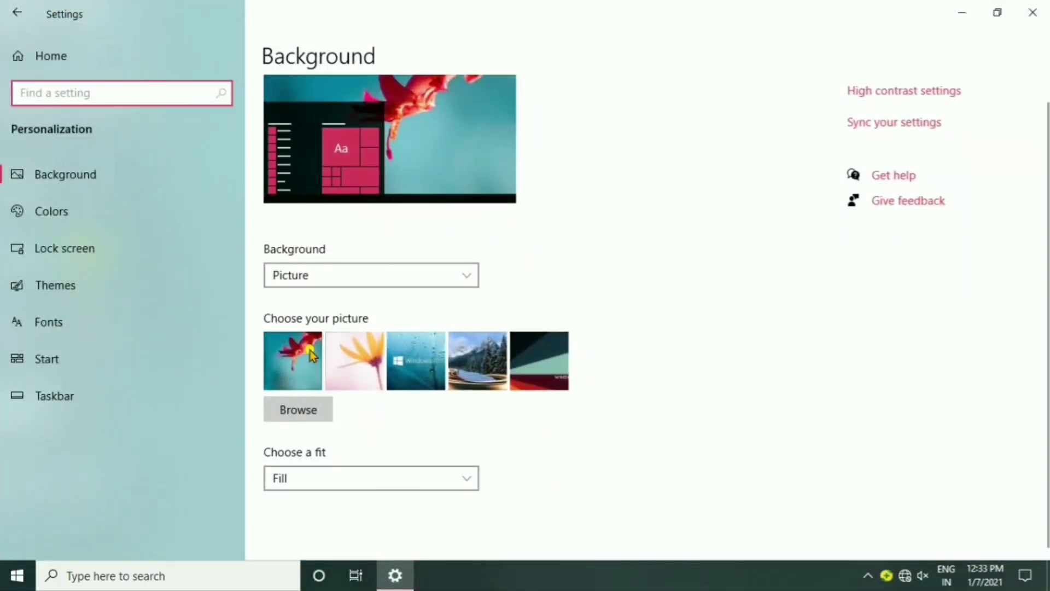
click(52, 210)
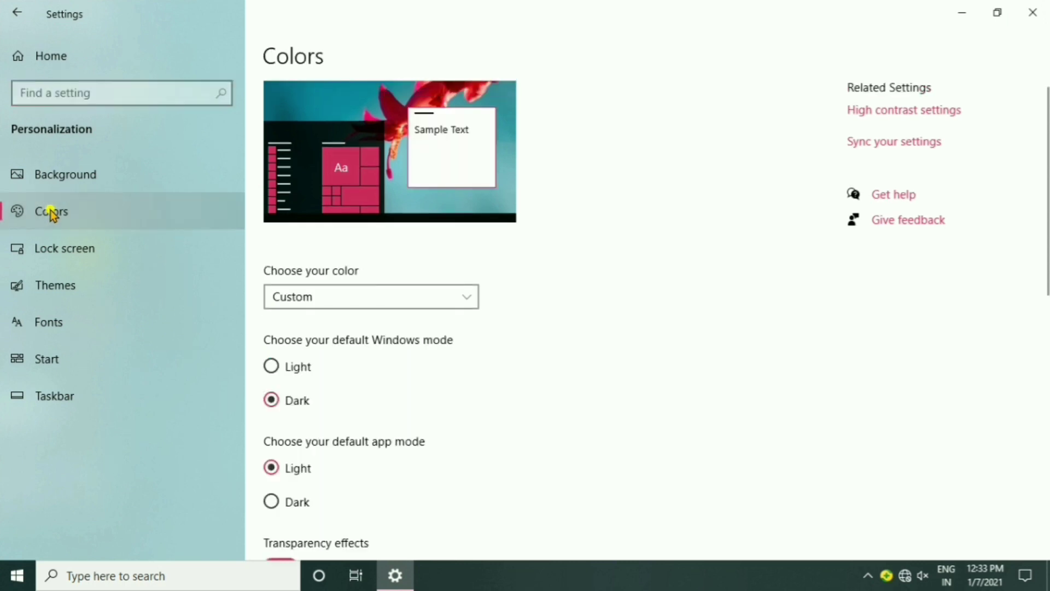
scroll(379, 368, down, 10)
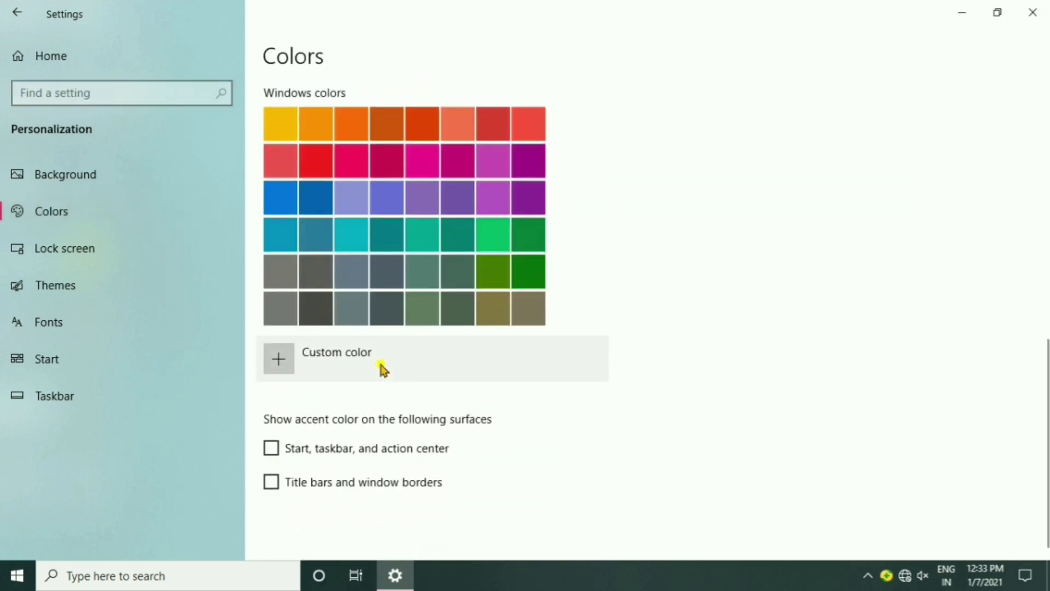
scroll(383, 370, up, 10)
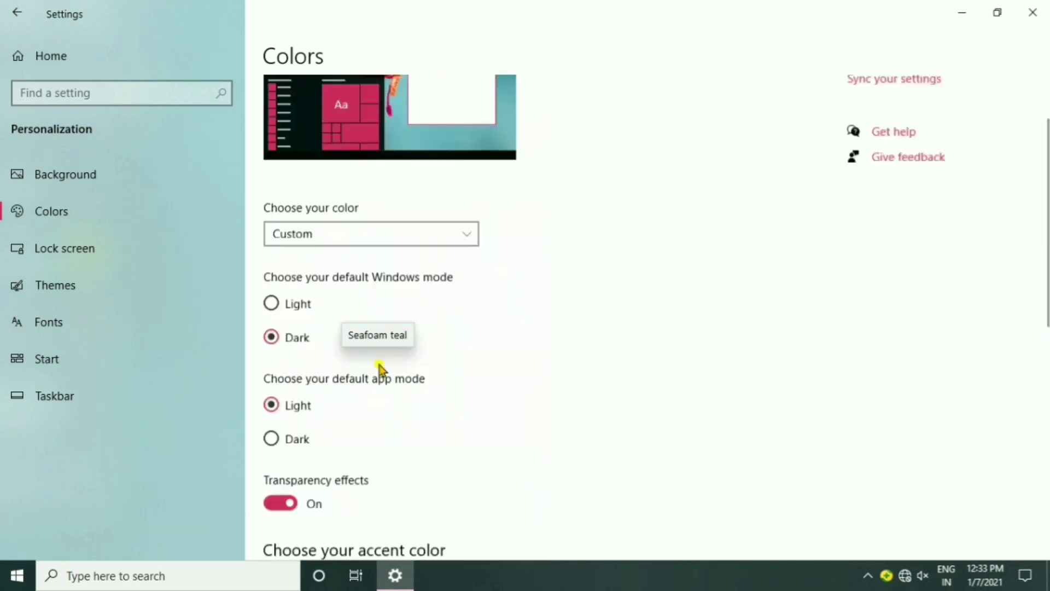
click(272, 367)
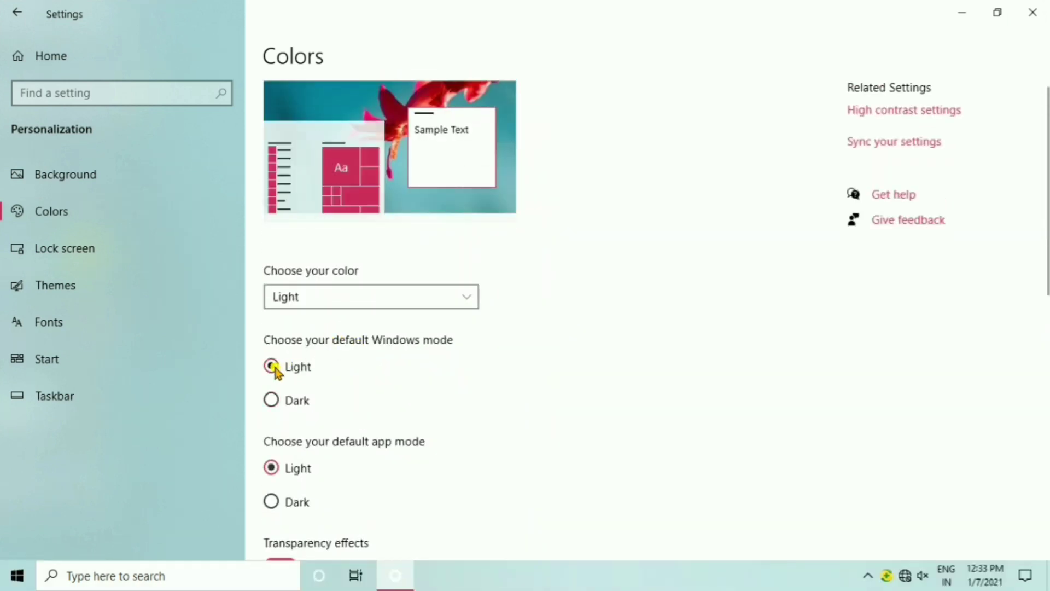
click(272, 400)
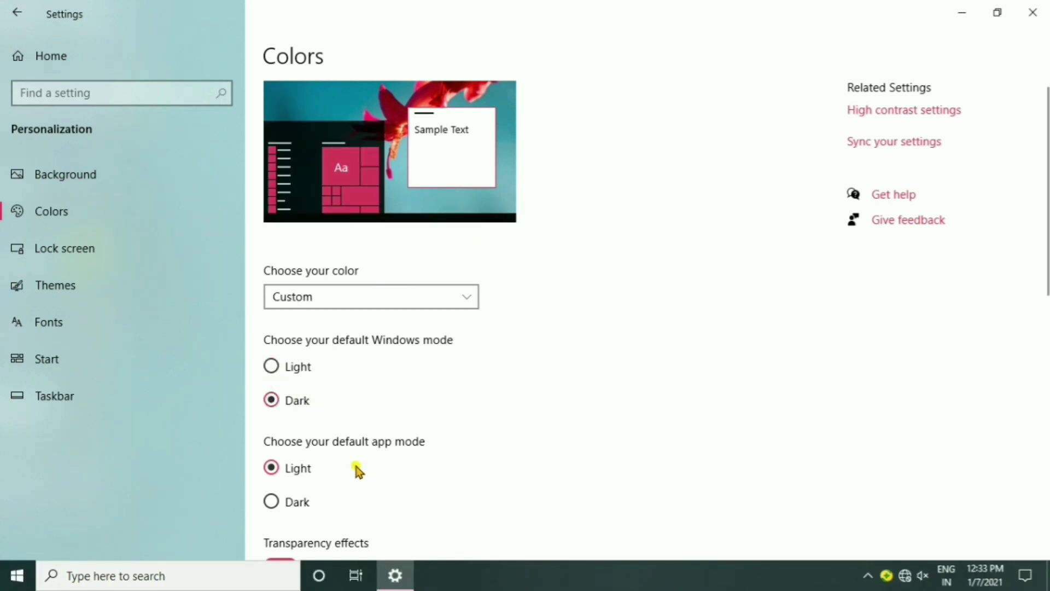
scroll(356, 470, down, 5)
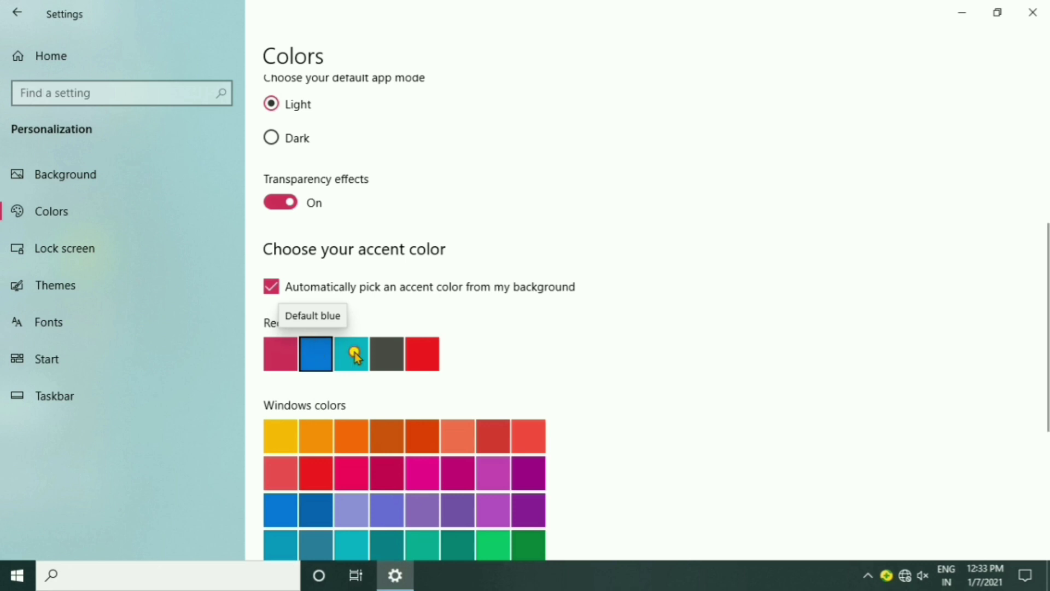
click(386, 361)
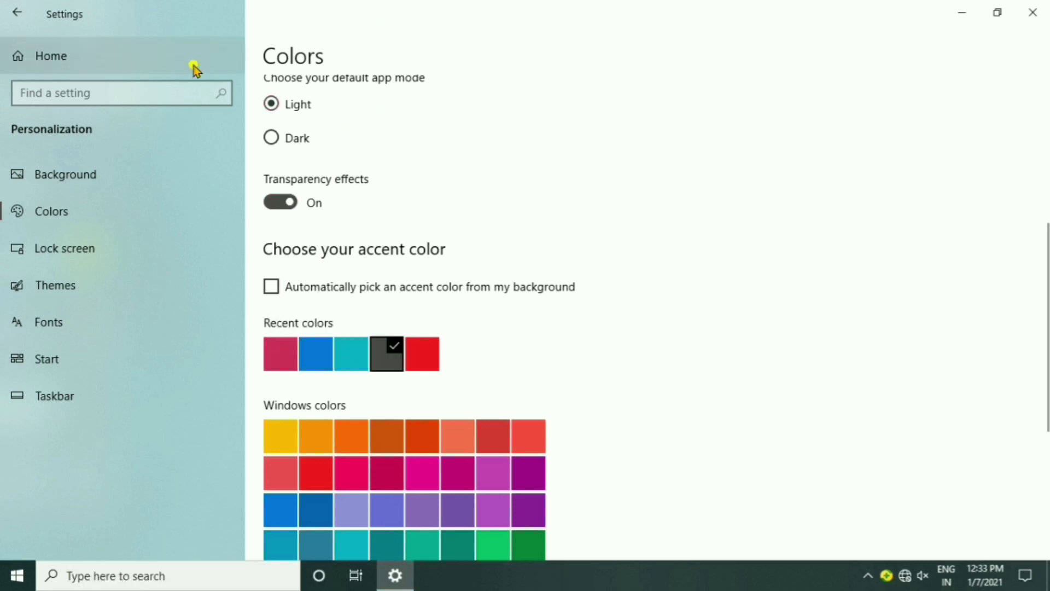
Step: Set the lock screen background type to Picture and look over the available pictures and the remaining lock screen options
click(120, 249)
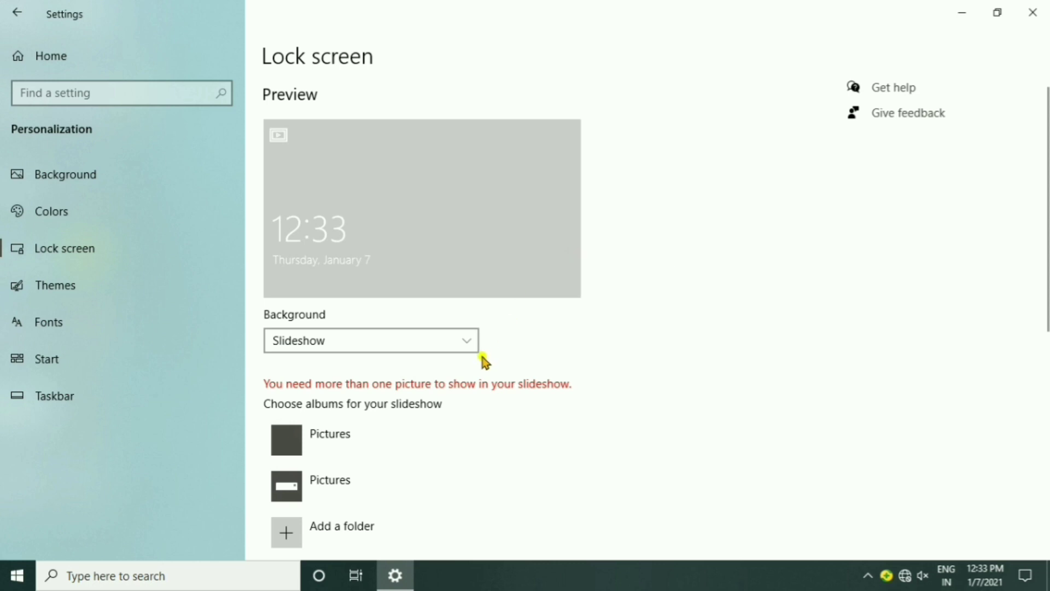
scroll(481, 355, down, 5)
scroll(481, 357, up, 5)
click(454, 340)
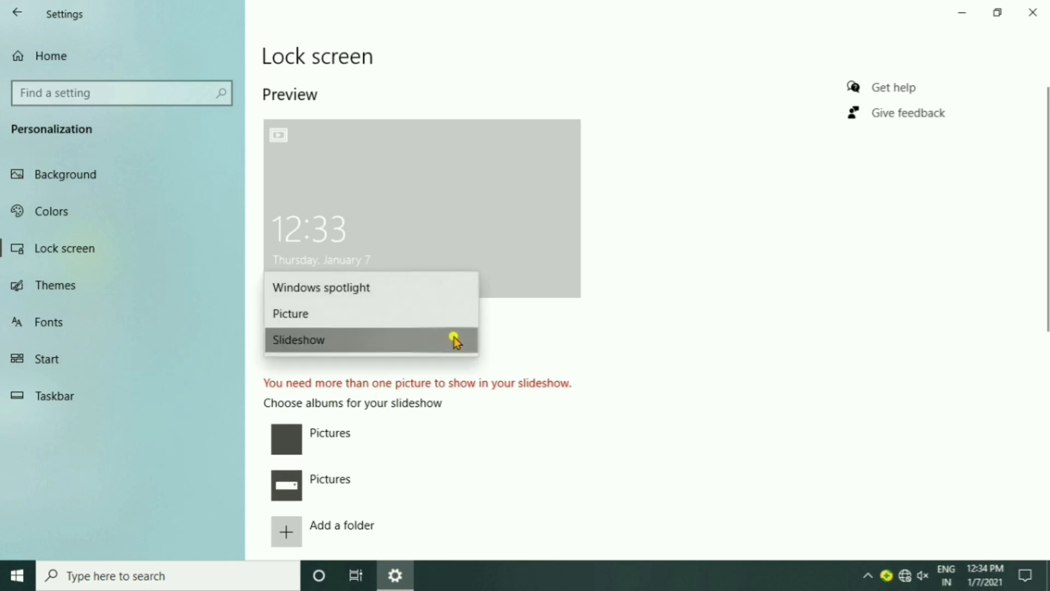
click(352, 330)
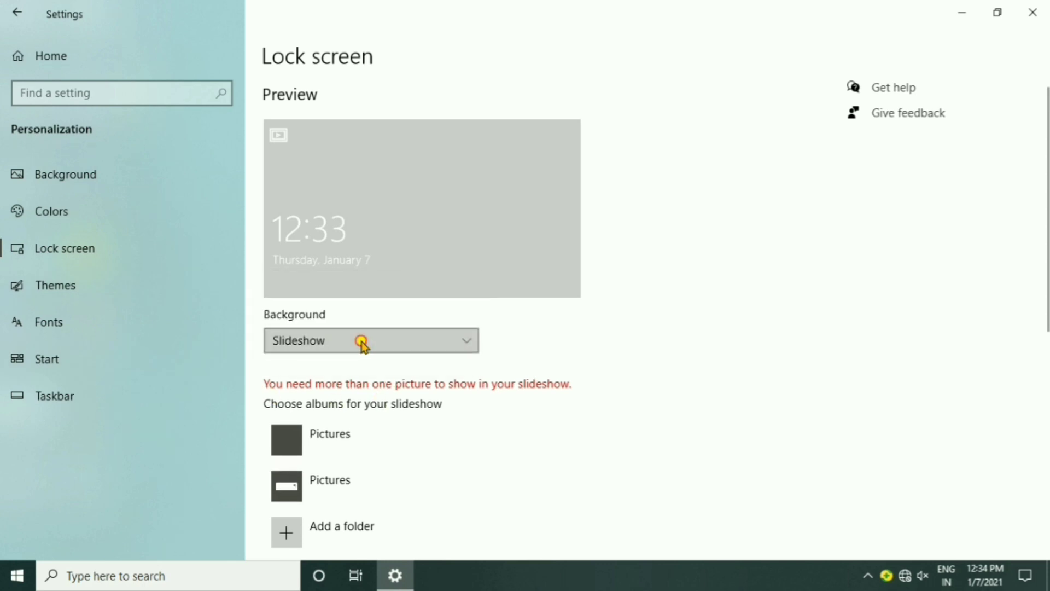
click(363, 341)
click(316, 320)
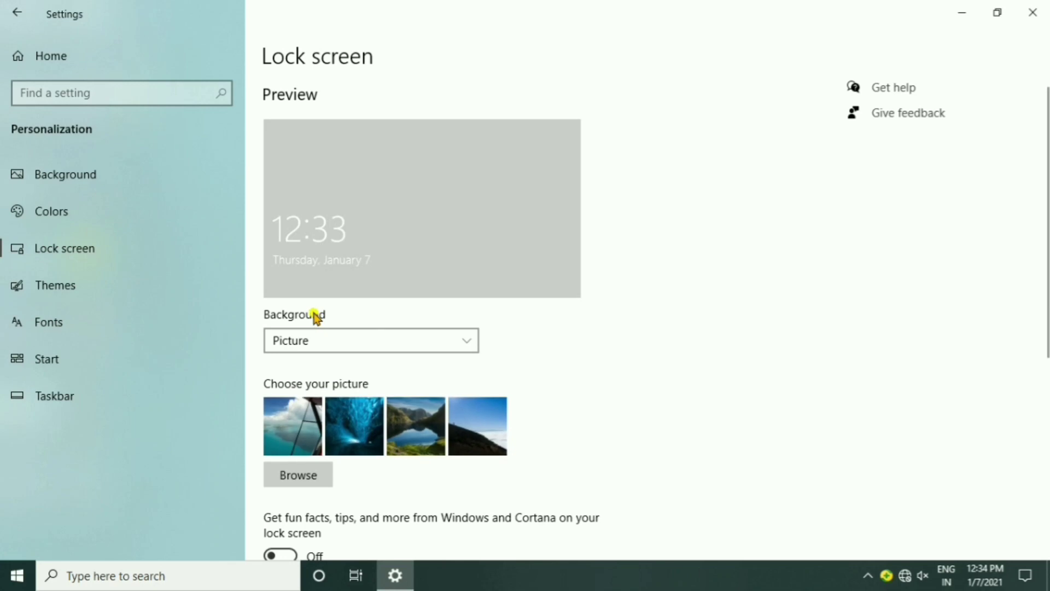
click(339, 429)
click(398, 434)
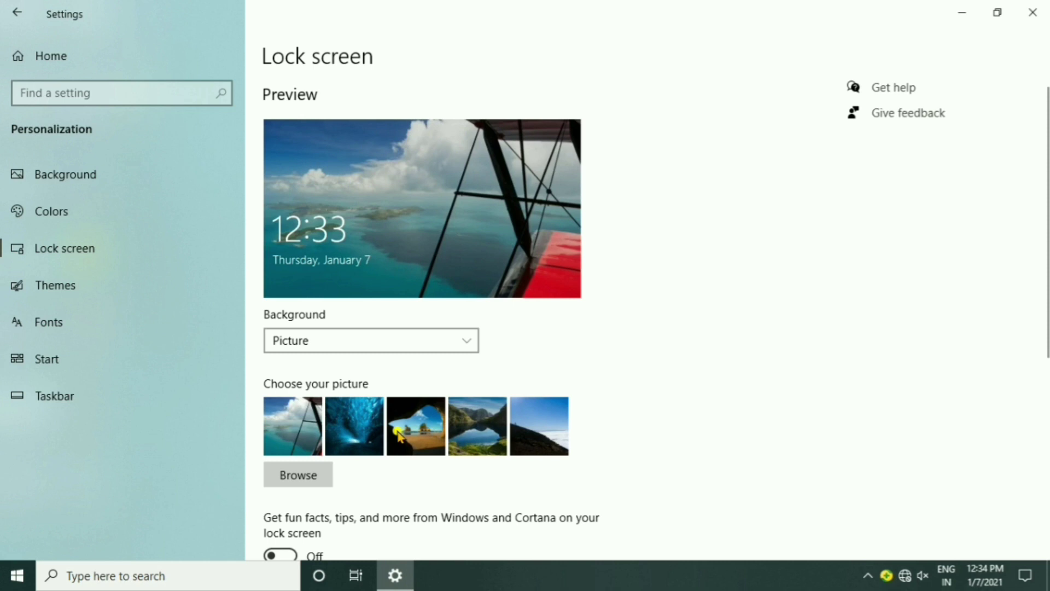
scroll(399, 434, down, 5)
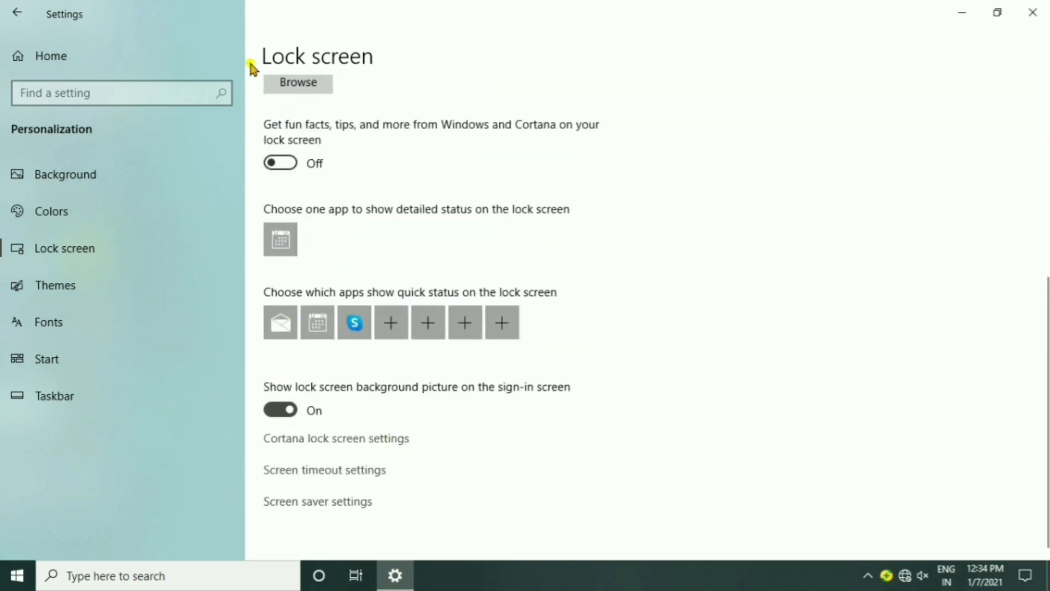
Step: On the Themes page, try the Windows 10 theme and apply the Flowers theme
click(56, 286)
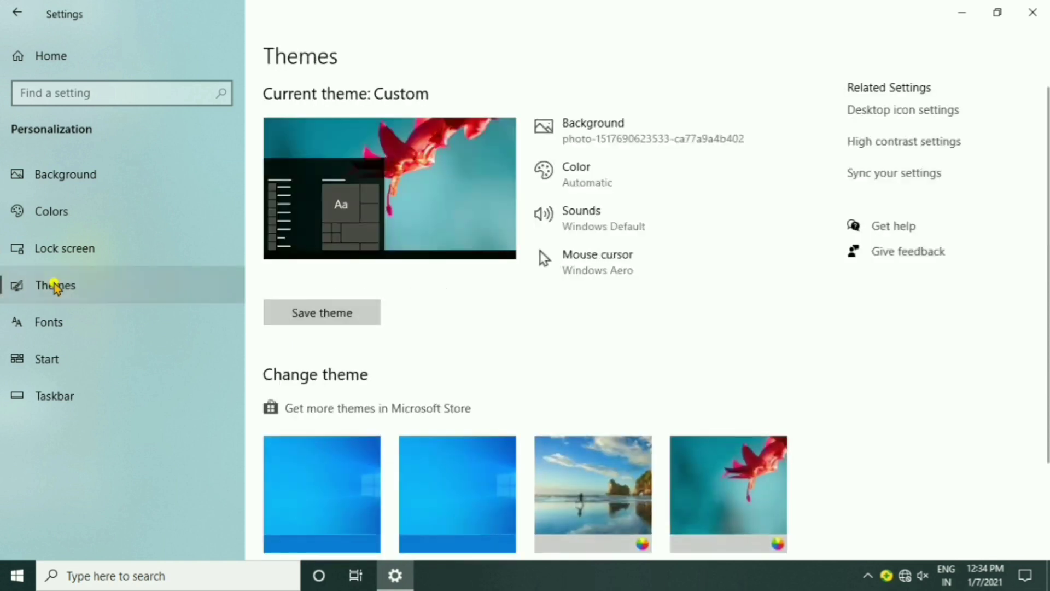
scroll(462, 376, down, 2)
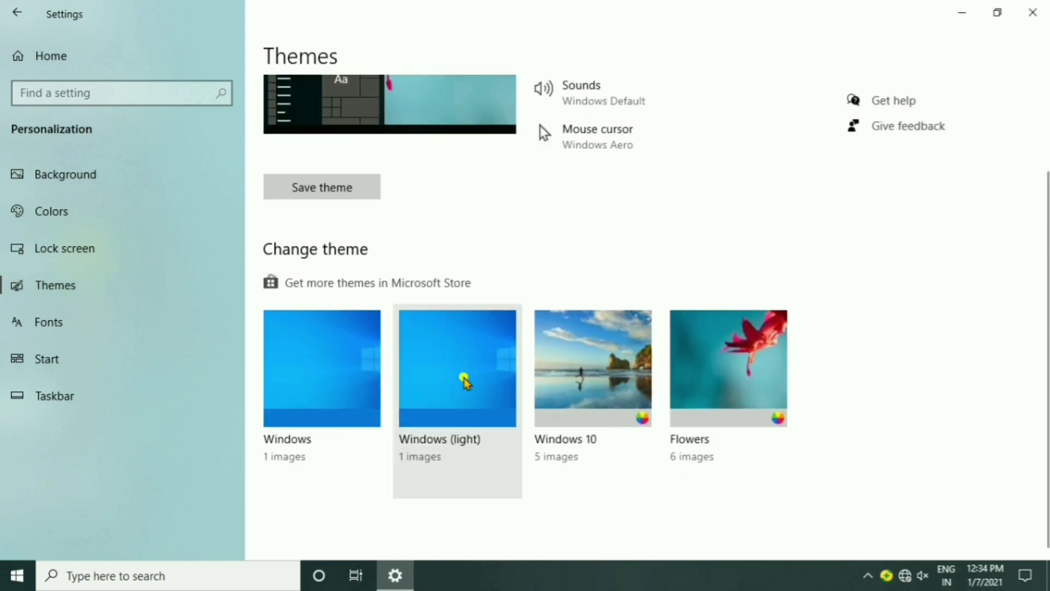
click(624, 334)
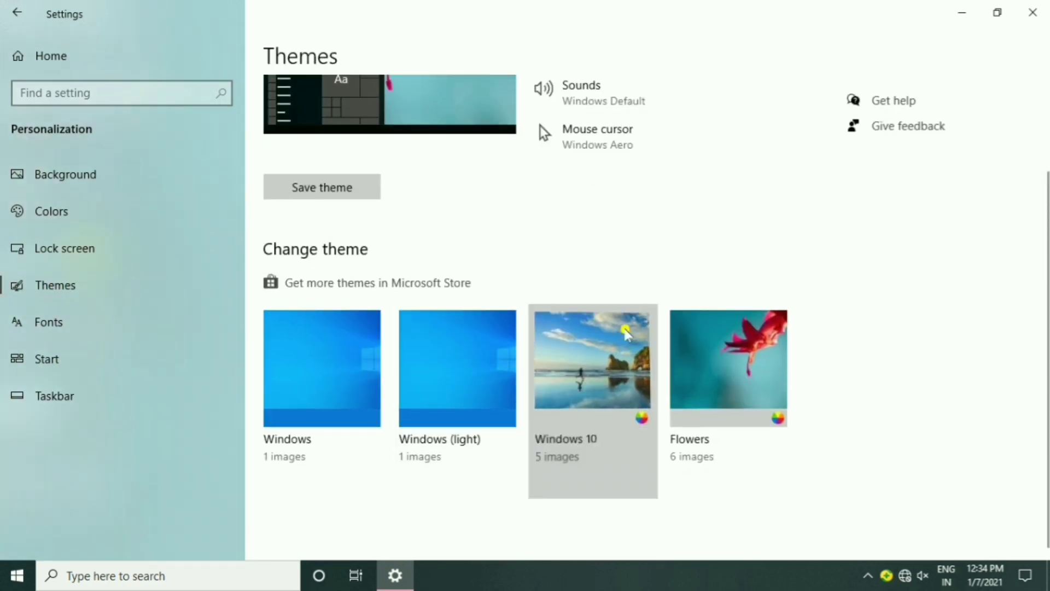
click(708, 350)
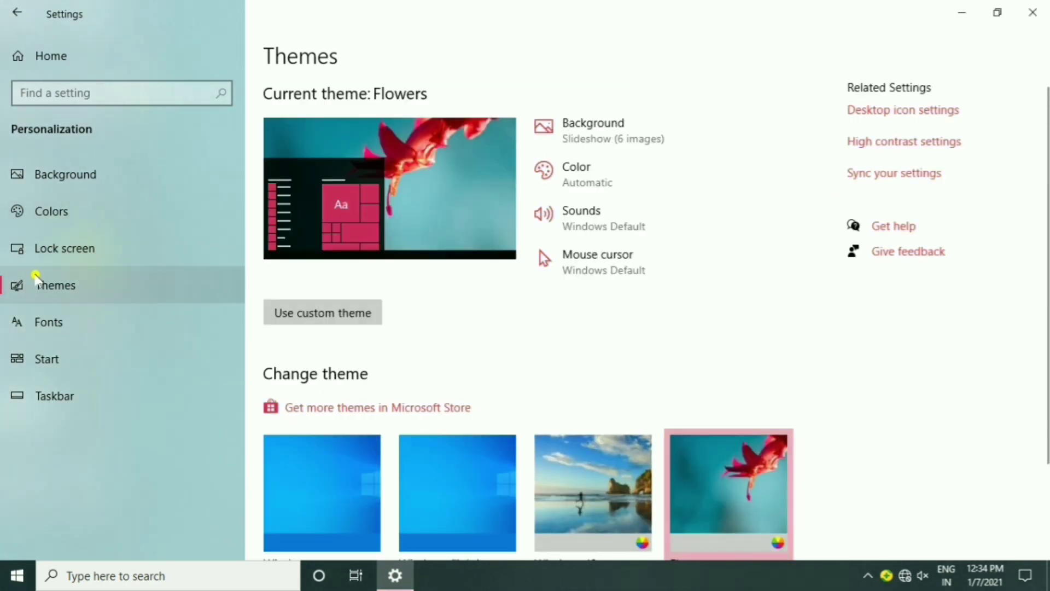
Step: Look through the available fonts on the Fonts page
click(39, 327)
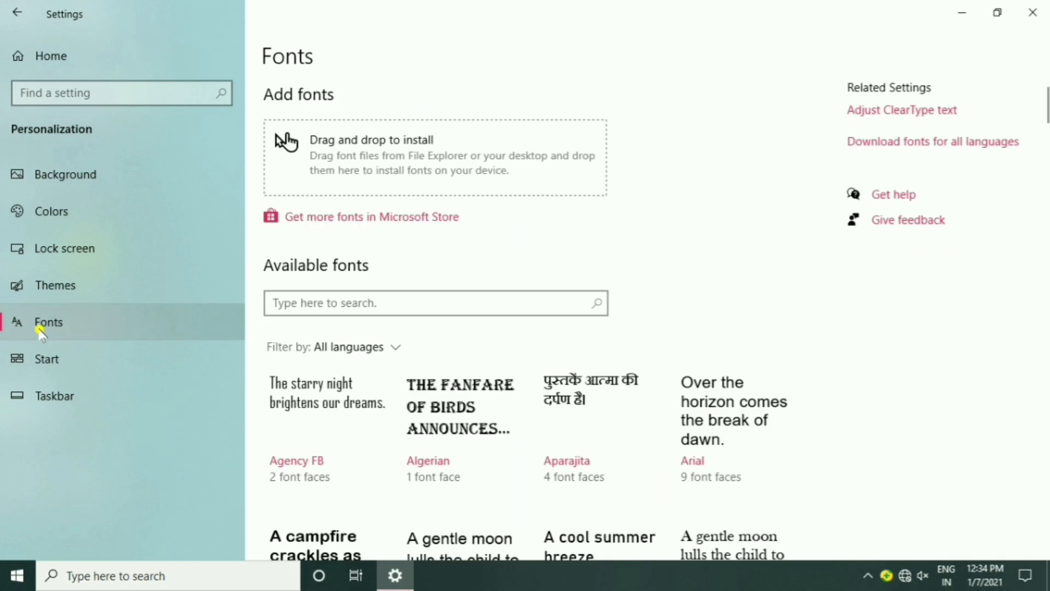
scroll(399, 311, down, 5)
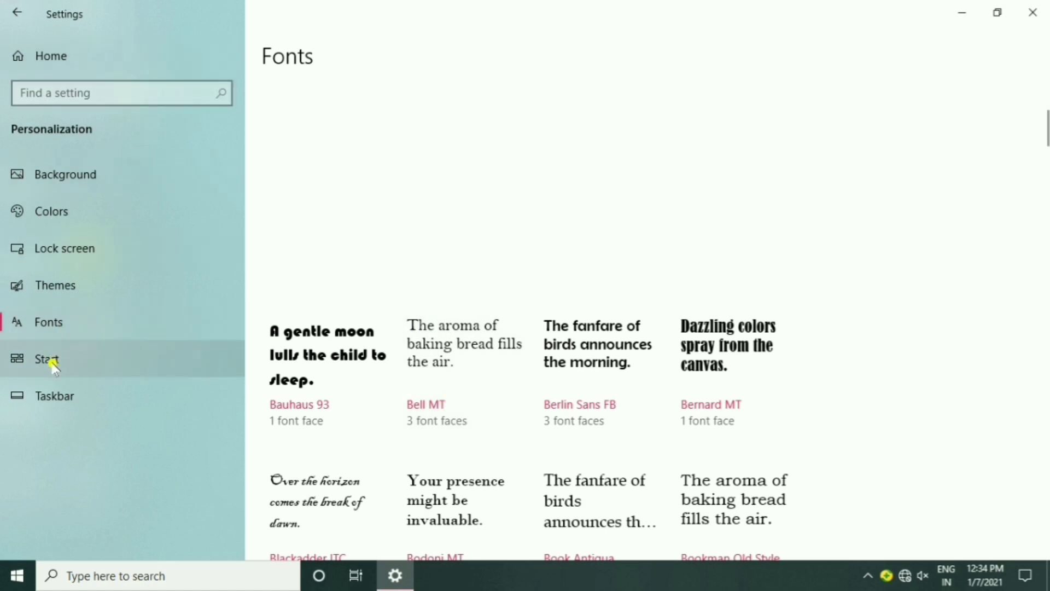
Step: On the Taskbar page, turn Lock the taskbar off and back on
click(53, 390)
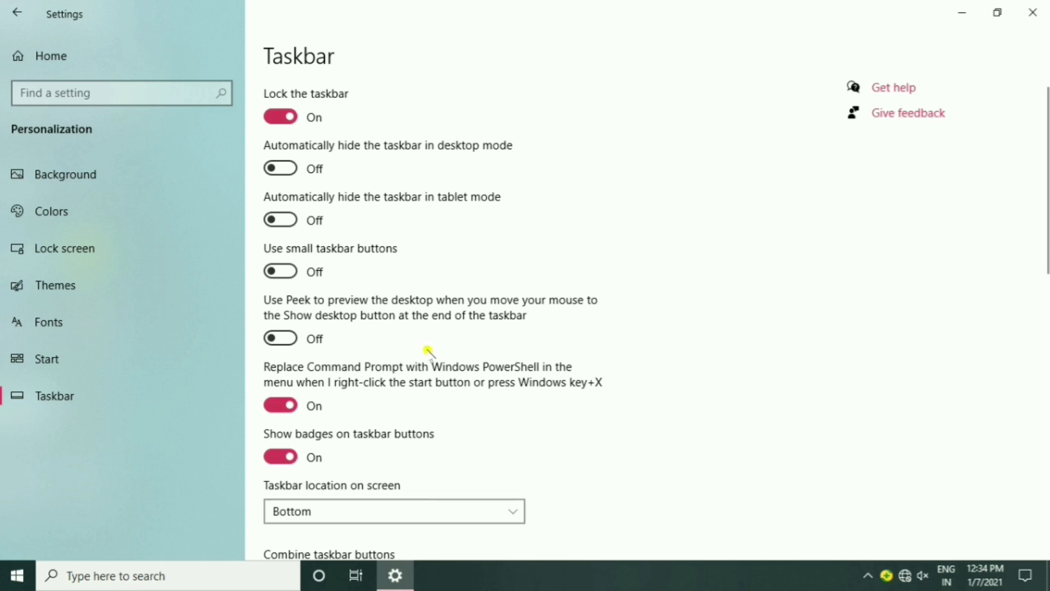
click(273, 119)
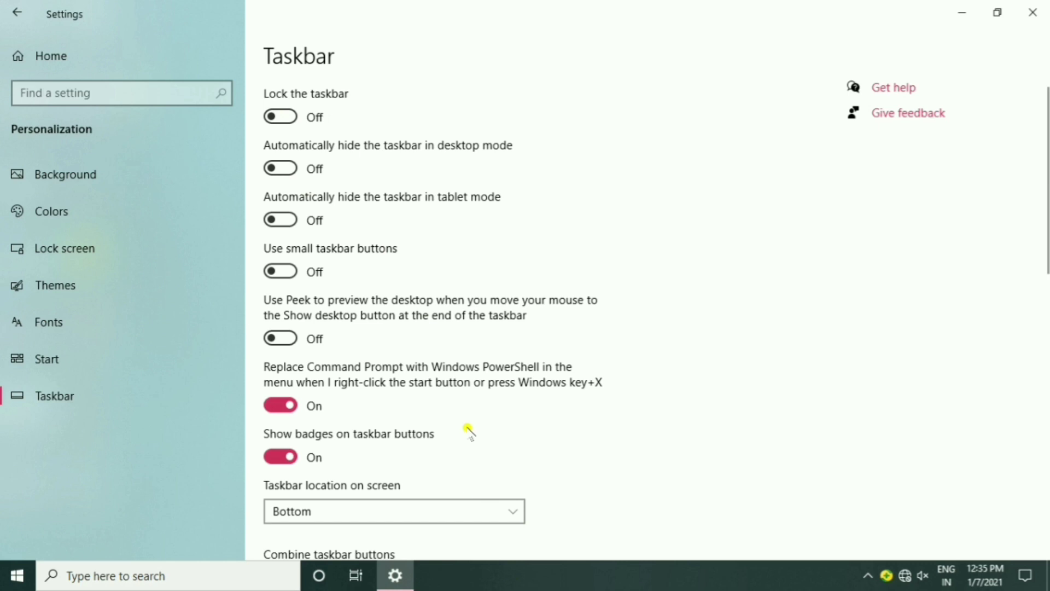
click(290, 115)
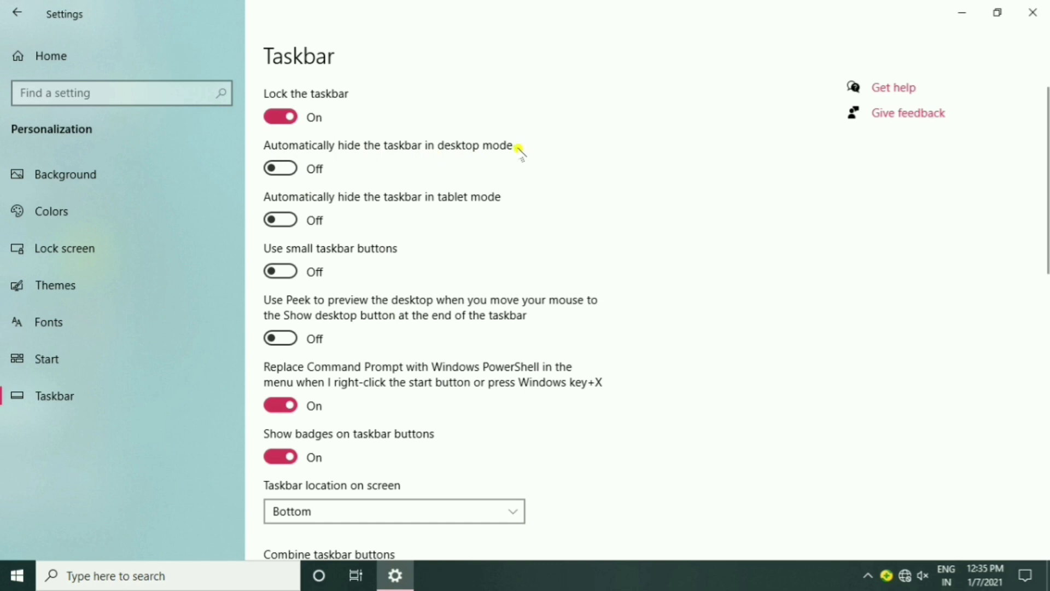
Step: Turn on automatic hiding of the taskbar in desktop mode, check it on the desktop, and turn it off again
click(292, 166)
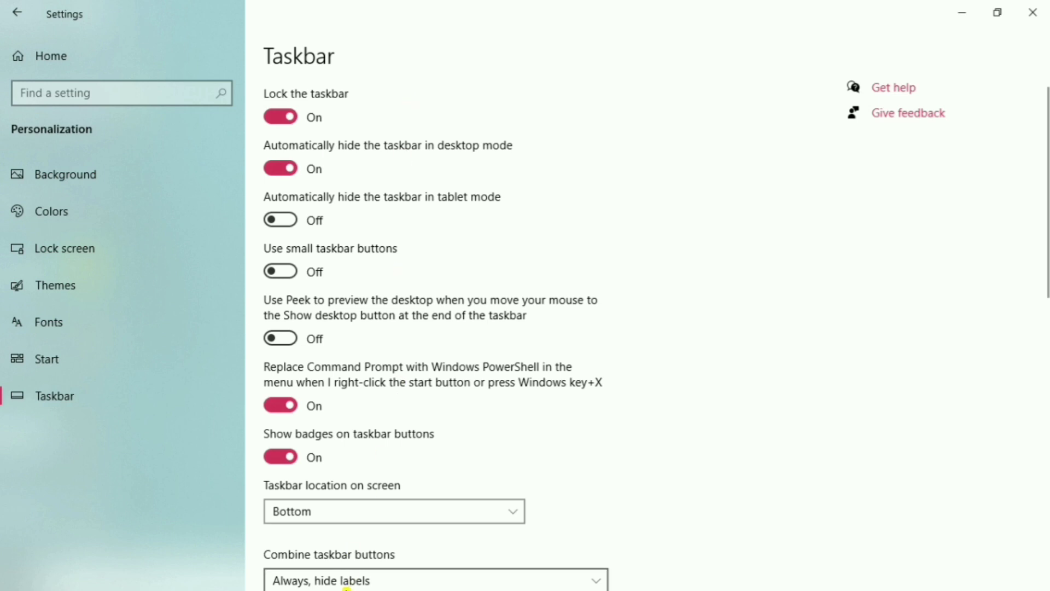
click(962, 12)
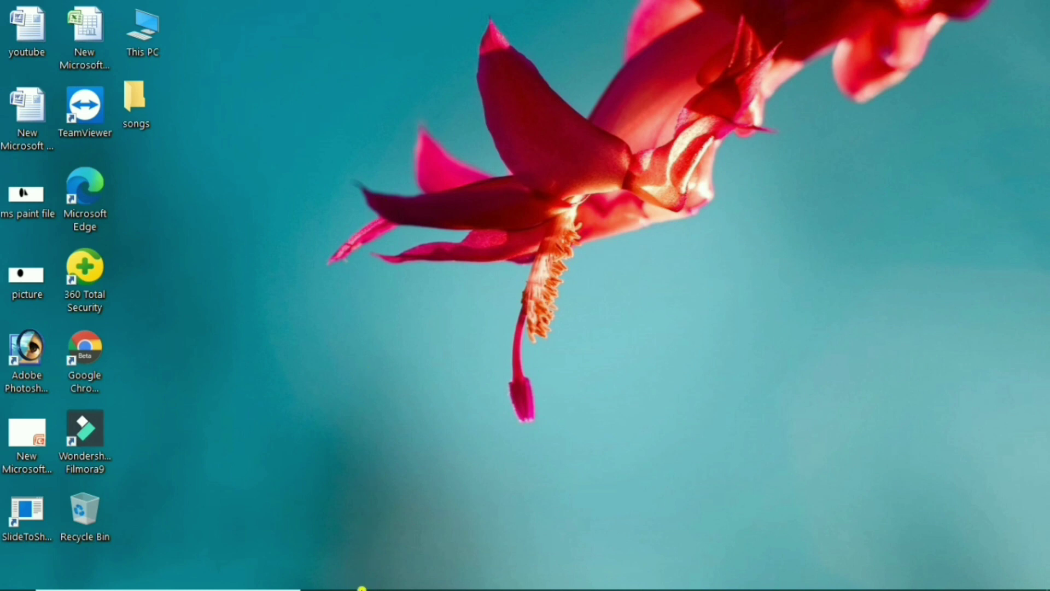
click(395, 575)
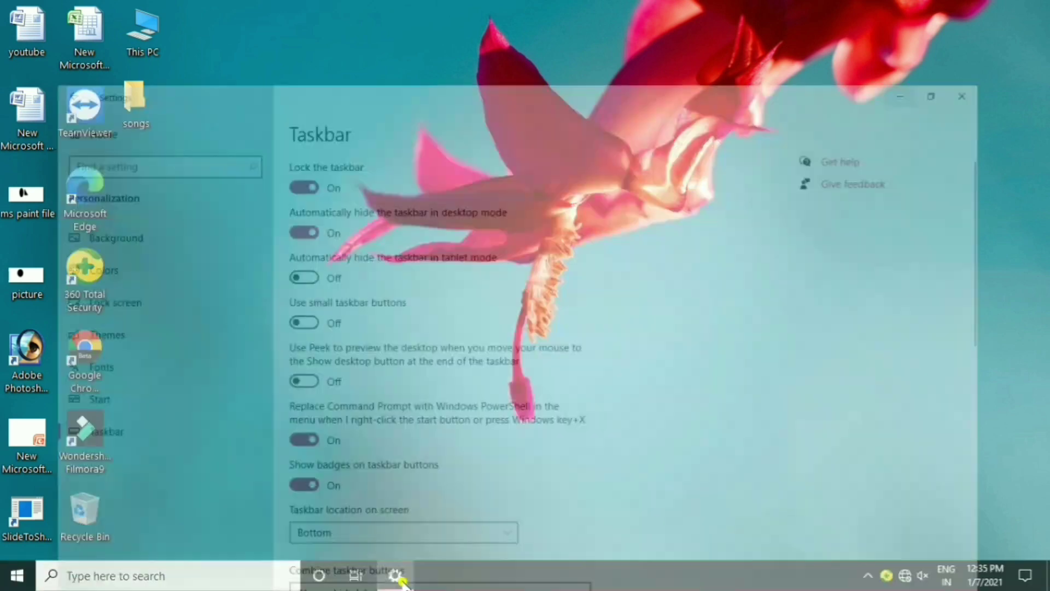
click(296, 170)
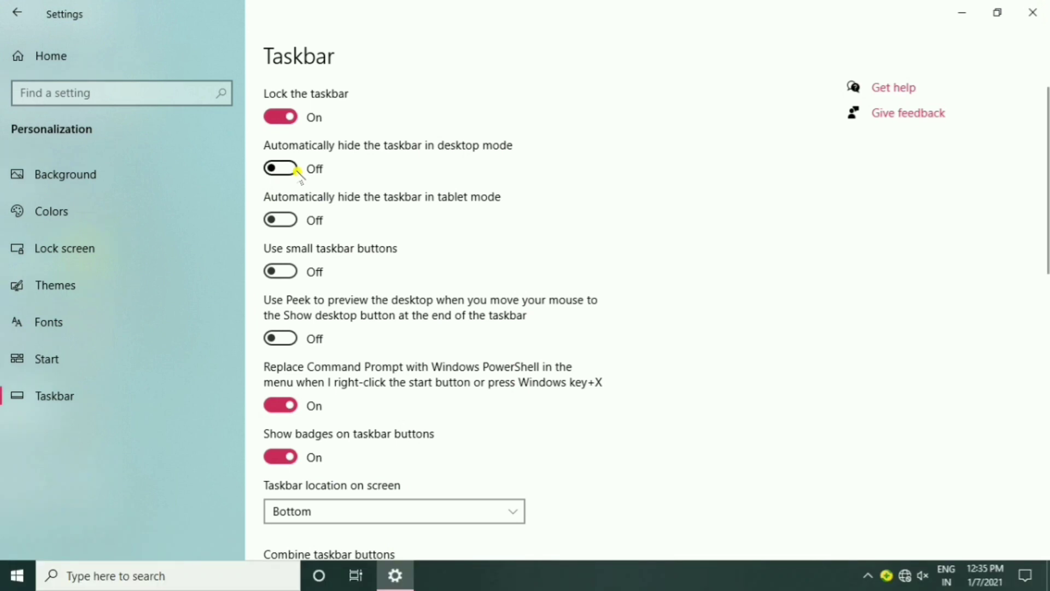
Step: Show the desktop and refresh it
key(super+d)
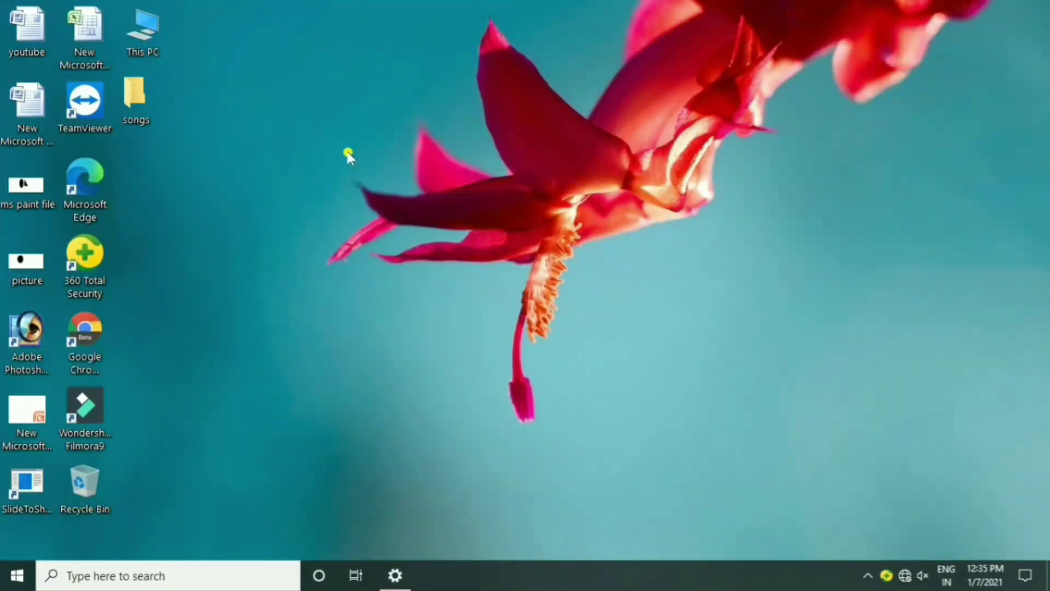
right_click(348, 153)
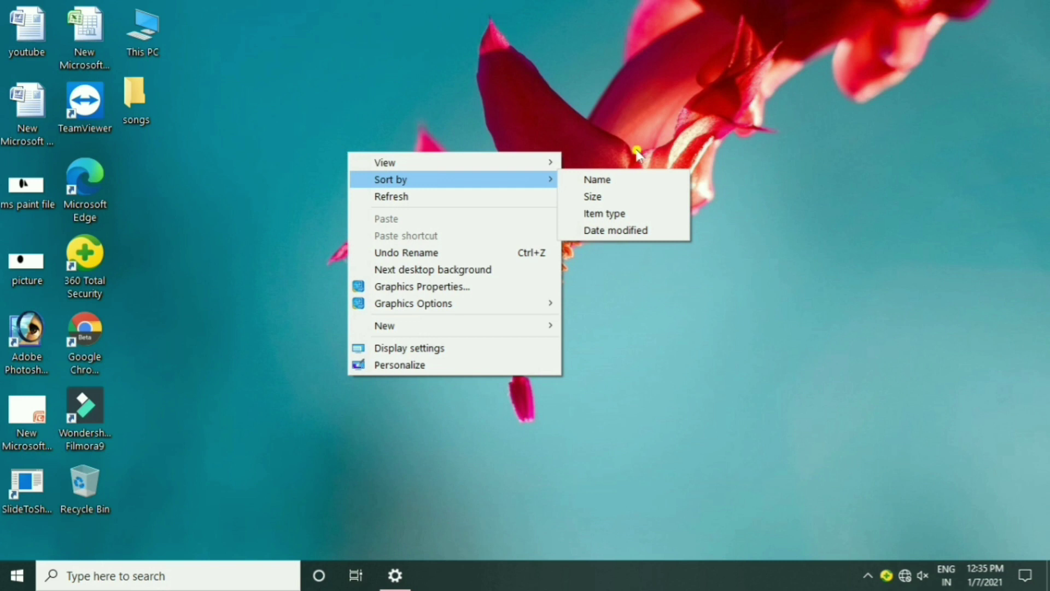
right_click(317, 105)
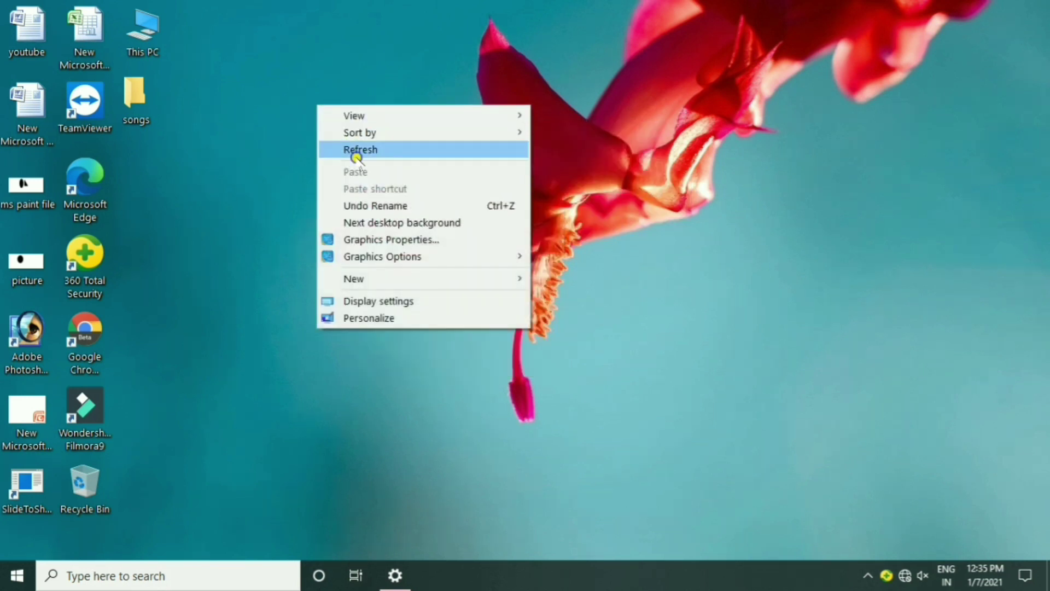
click(352, 150)
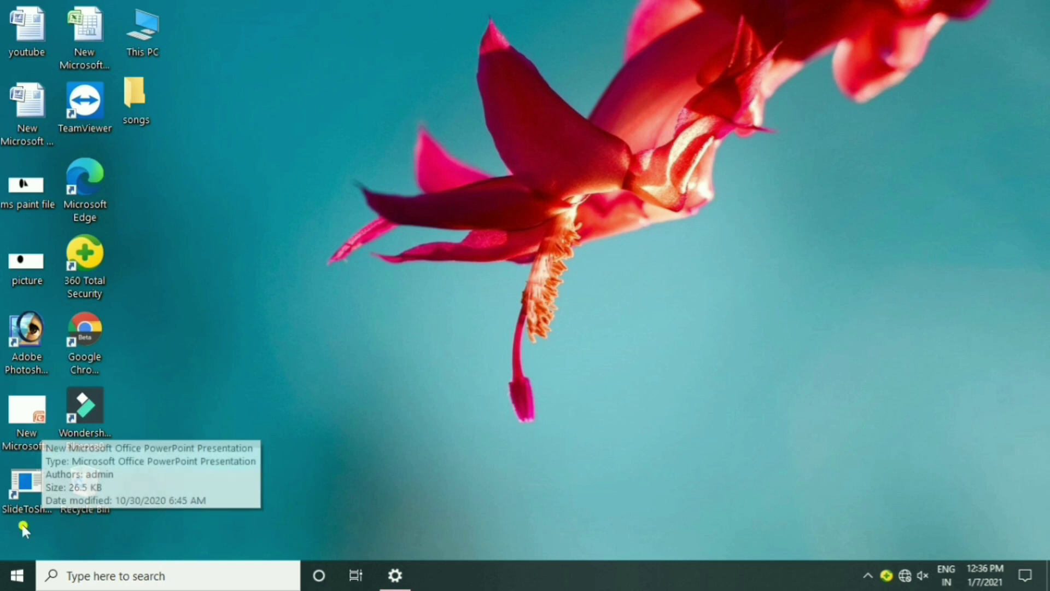
Step: Open the Ease of Access settings from the Start menu and show the Display page
click(8, 580)
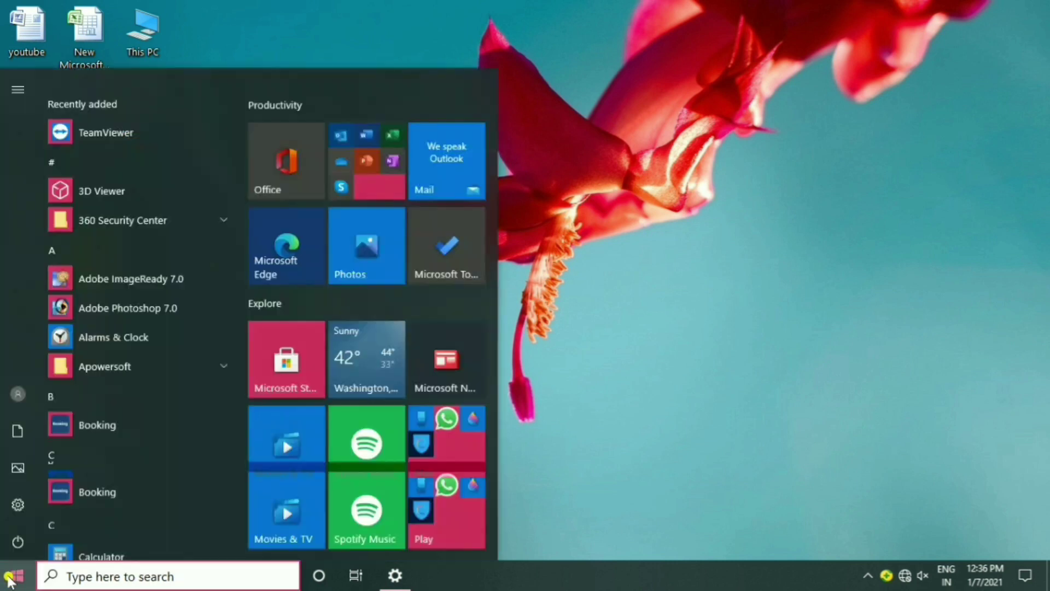
click(12, 506)
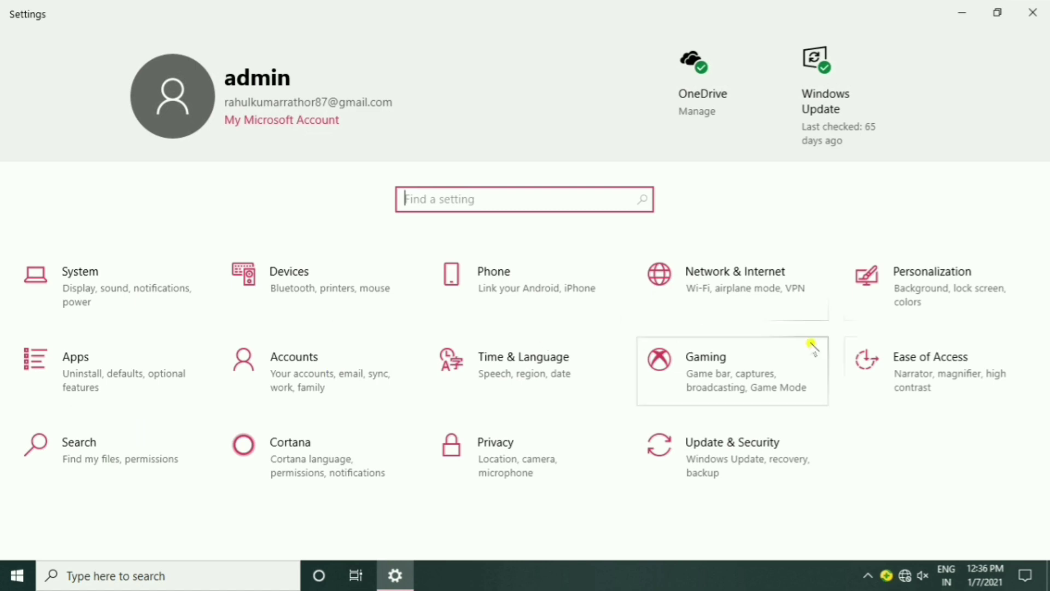
click(959, 368)
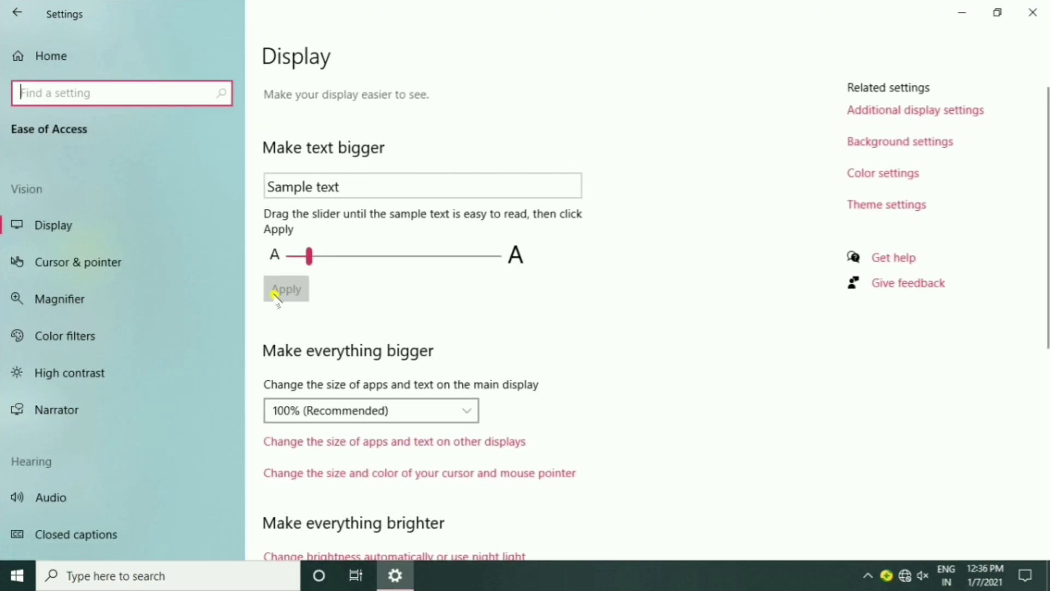
click(39, 226)
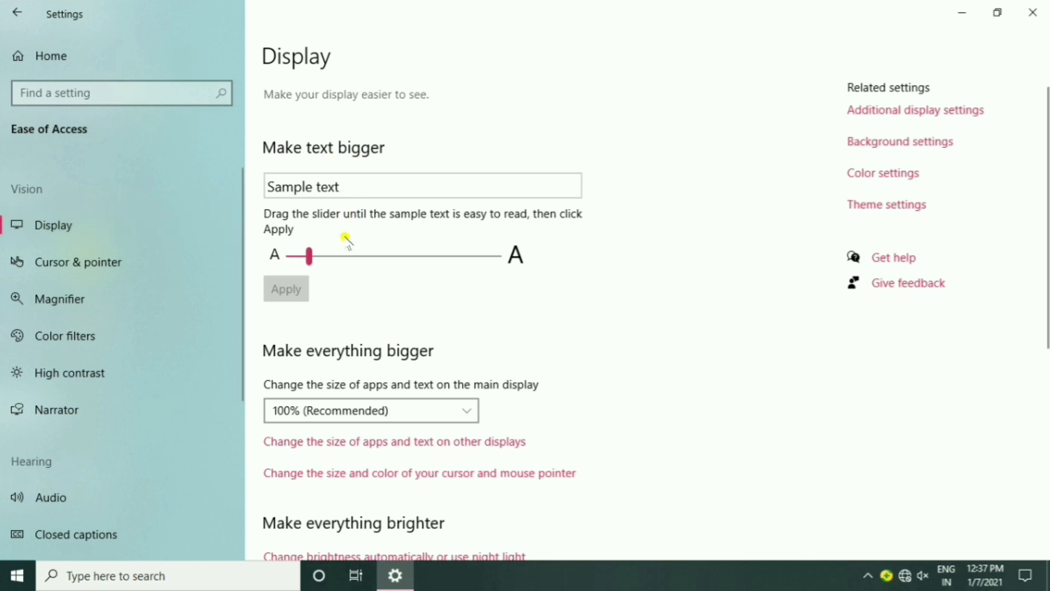
Step: Make the text noticeably bigger on the Display page, apply it, and check the enlarged settings list
drag(308, 255, 356, 247)
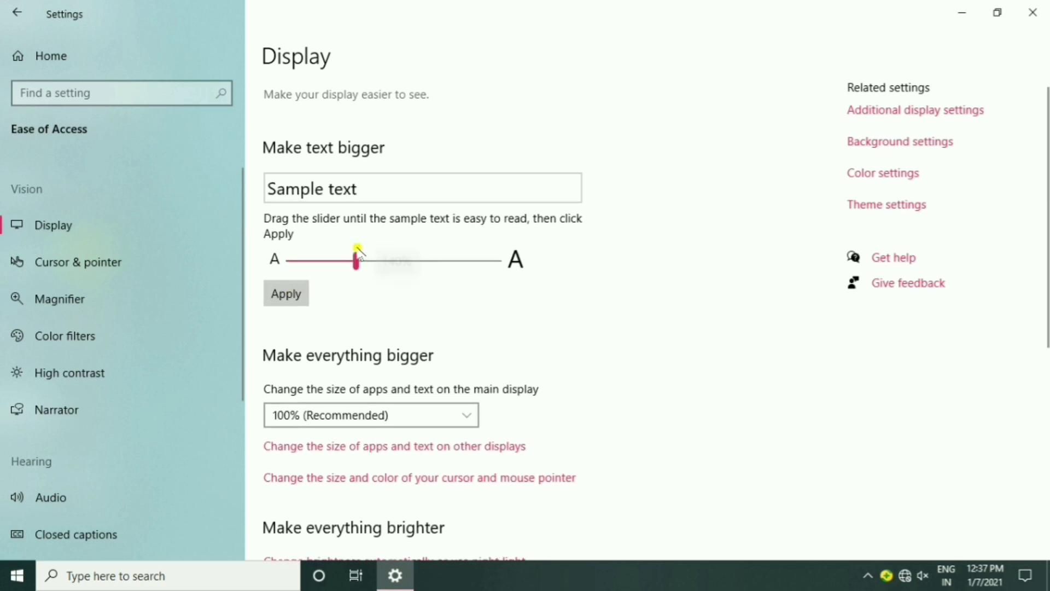
click(288, 294)
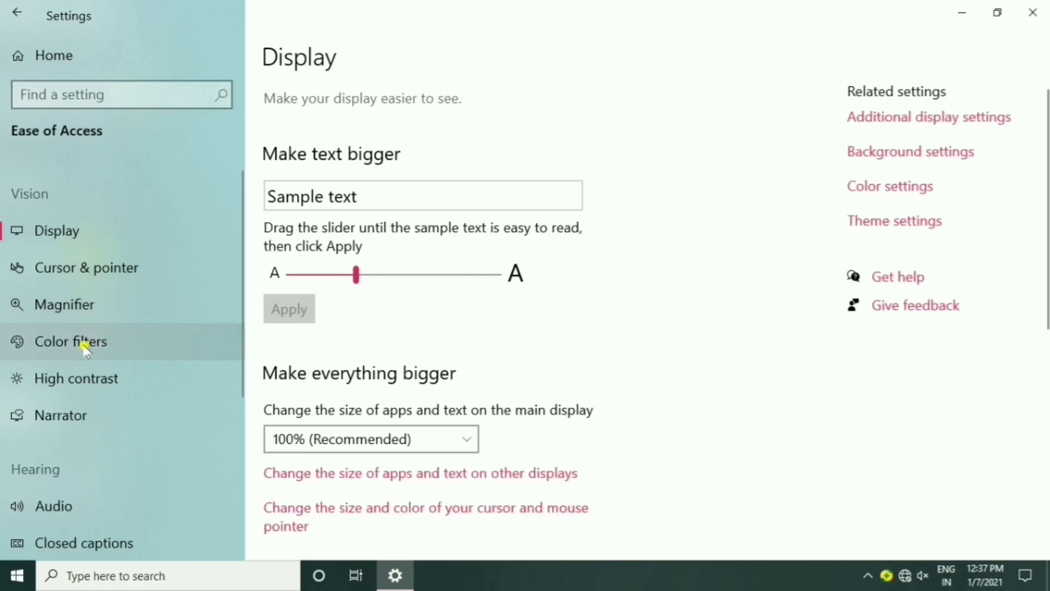
scroll(88, 344, down, 5)
scroll(169, 323, up, 5)
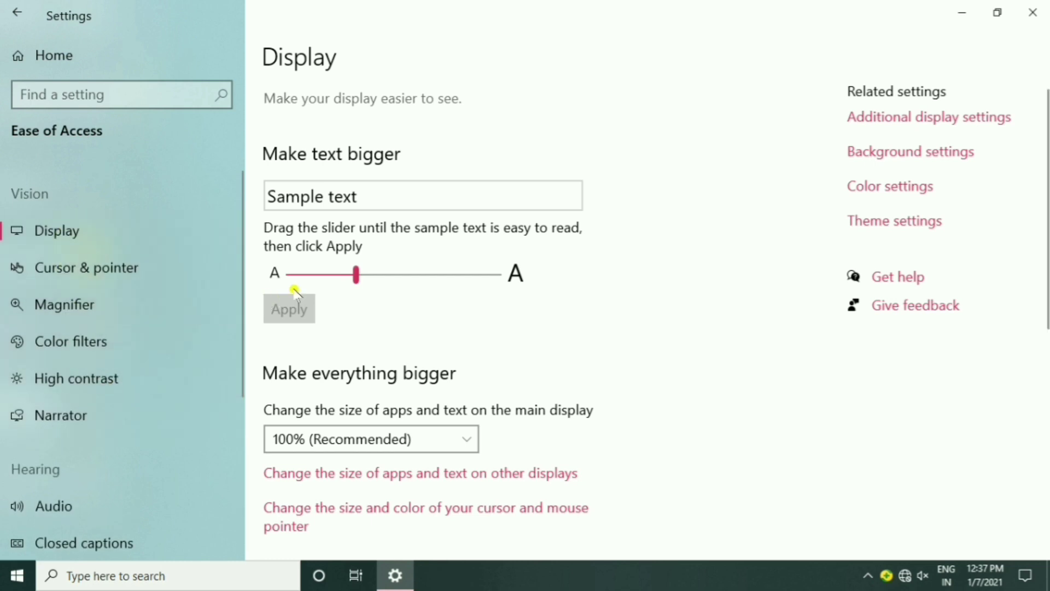
Step: Apply the smallest text size on the Display page, and apply a slightly larger size after it
click(312, 271)
drag(312, 271, 288, 270)
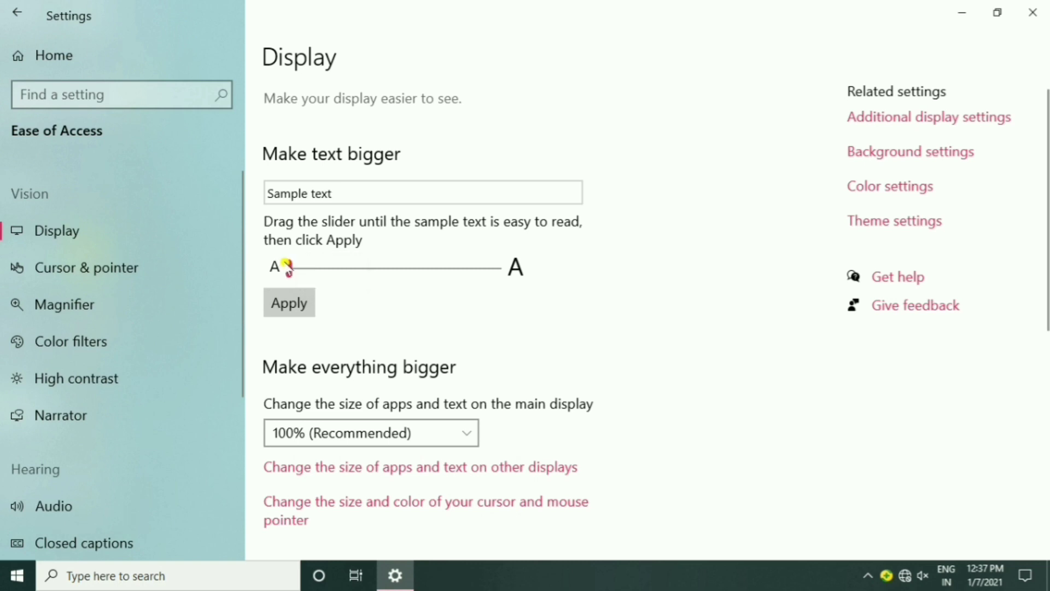
click(287, 303)
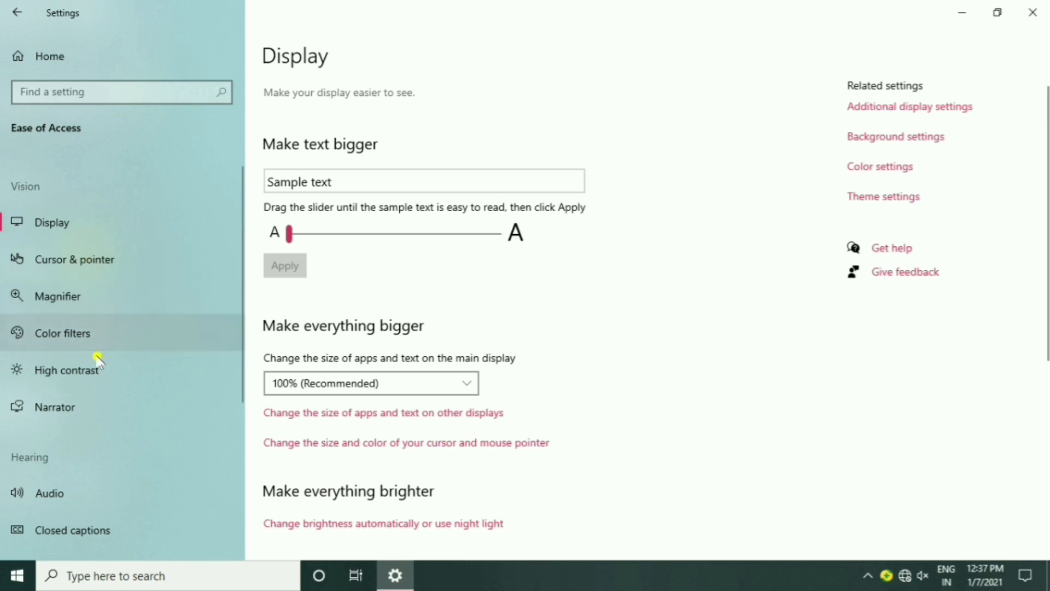
drag(288, 237, 305, 242)
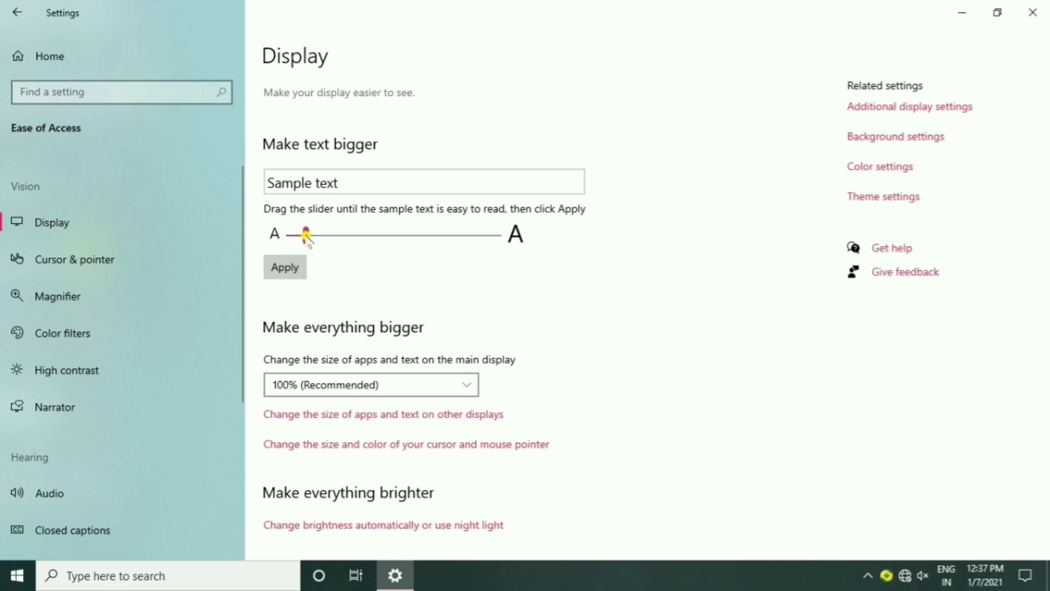
click(287, 268)
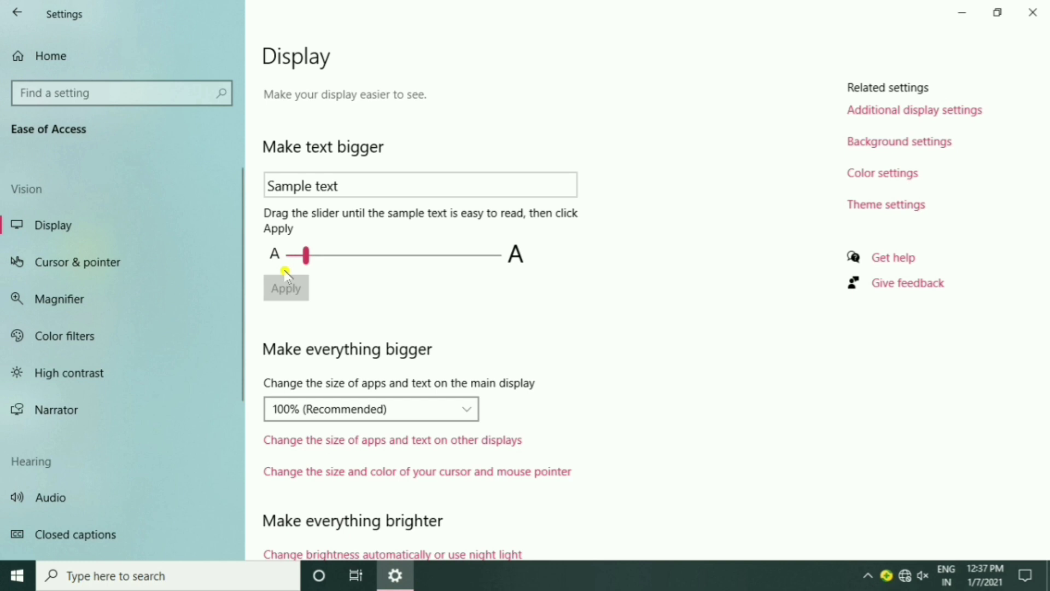
Step: On the Cursor & pointer page, try a very large pointer size and reduce it to about a third of the range
click(81, 264)
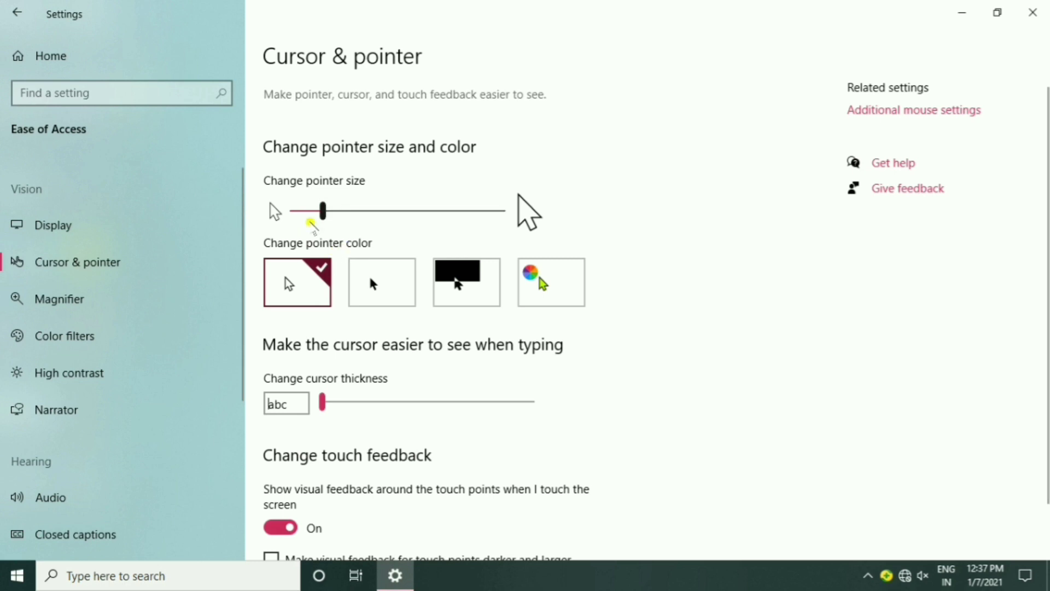
click(323, 211)
drag(323, 211, 459, 212)
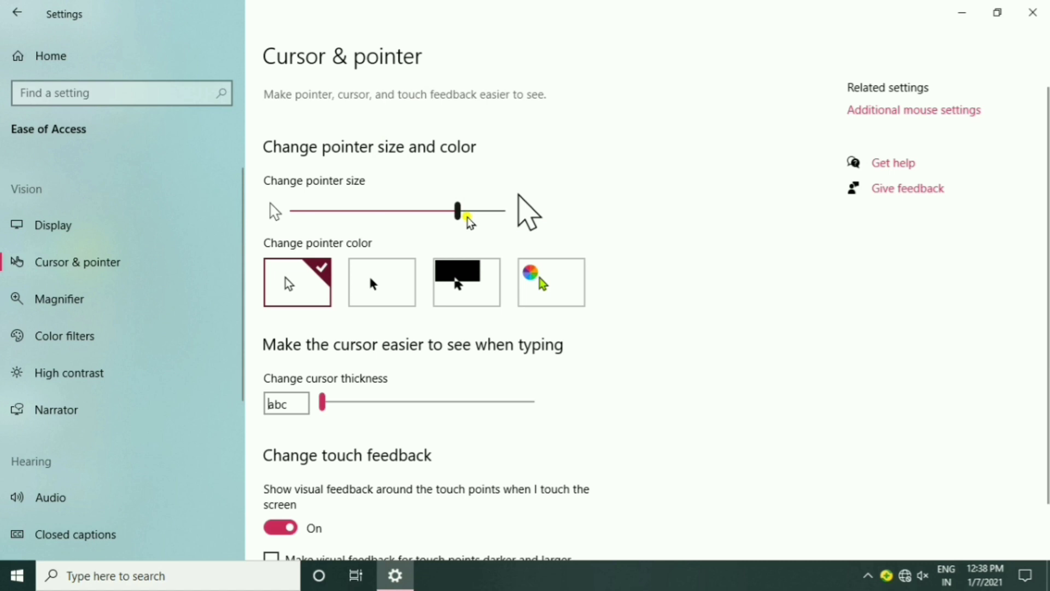
drag(459, 212, 351, 219)
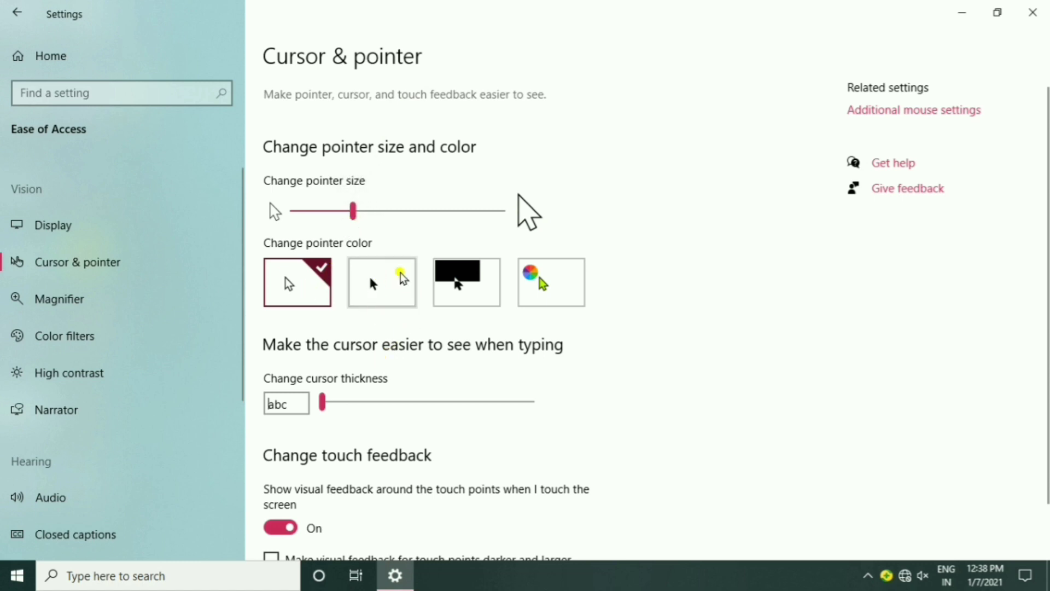
Step: Set the pointer color to the custom color option with the suggested orange, and view the remaining cursor options
click(451, 287)
click(529, 286)
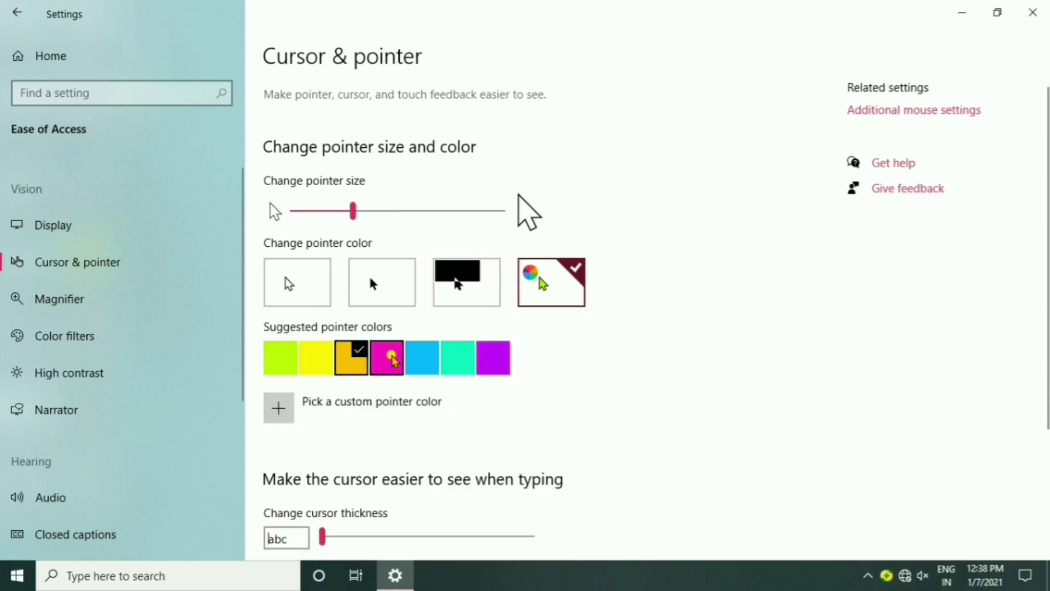
scroll(493, 395, down, 3)
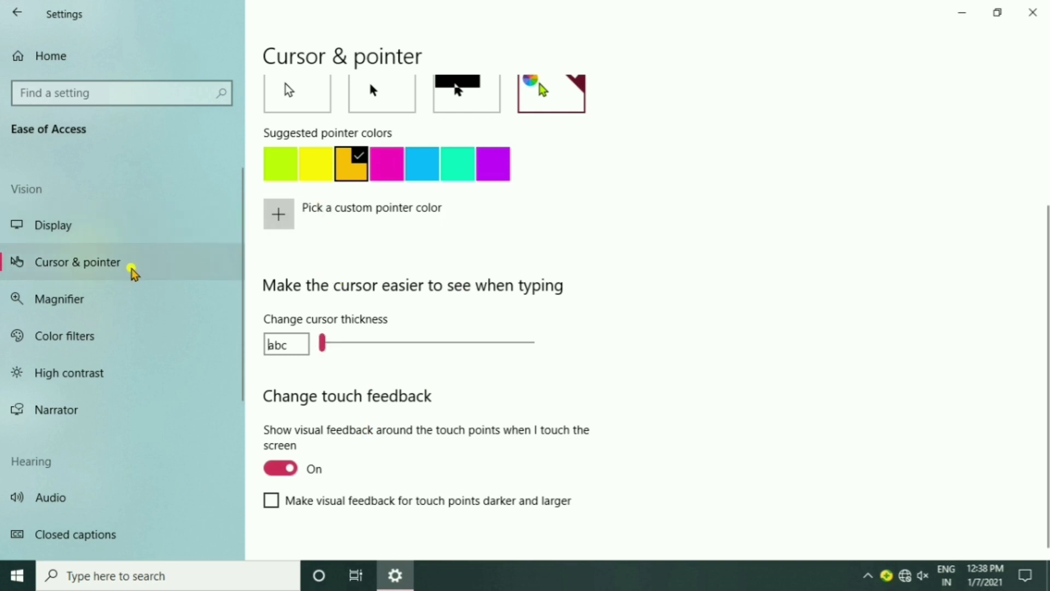
Step: Turn on Magnifier, zoom in to 300%, zoom back out to 100%, and close it
click(69, 302)
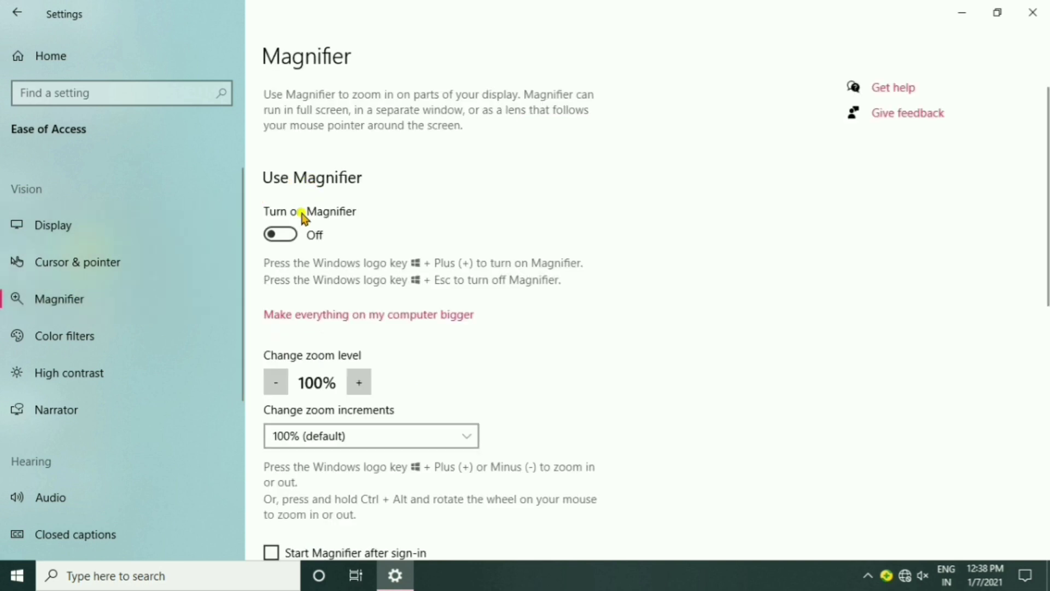
click(289, 234)
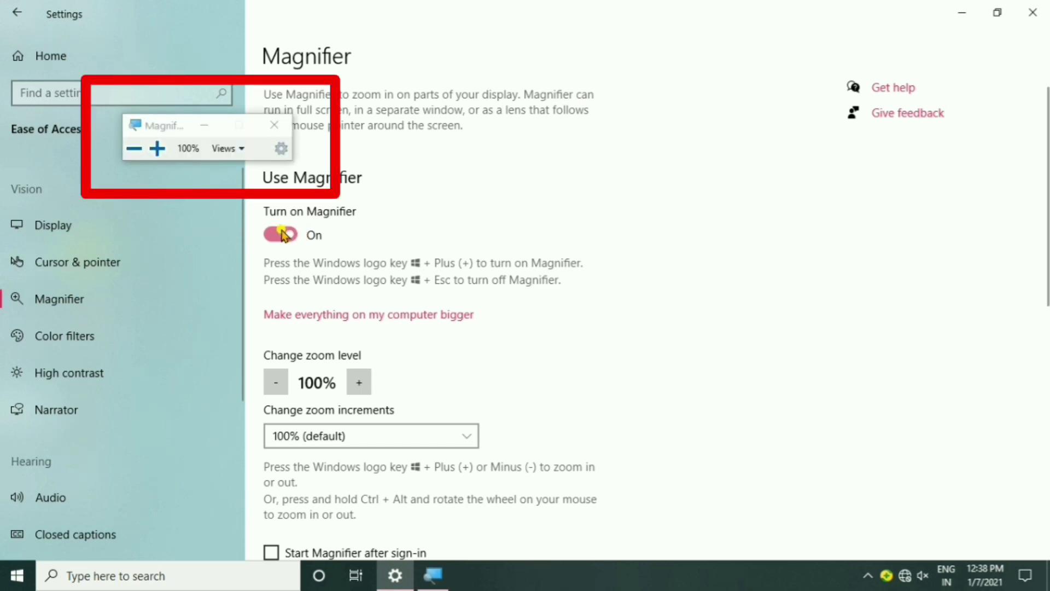
click(157, 151)
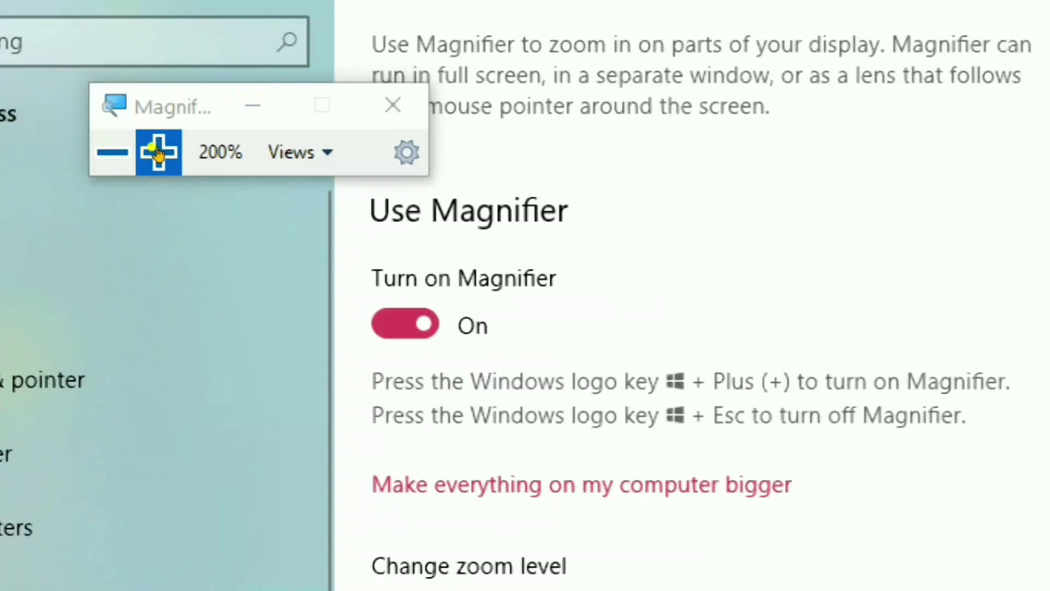
click(158, 151)
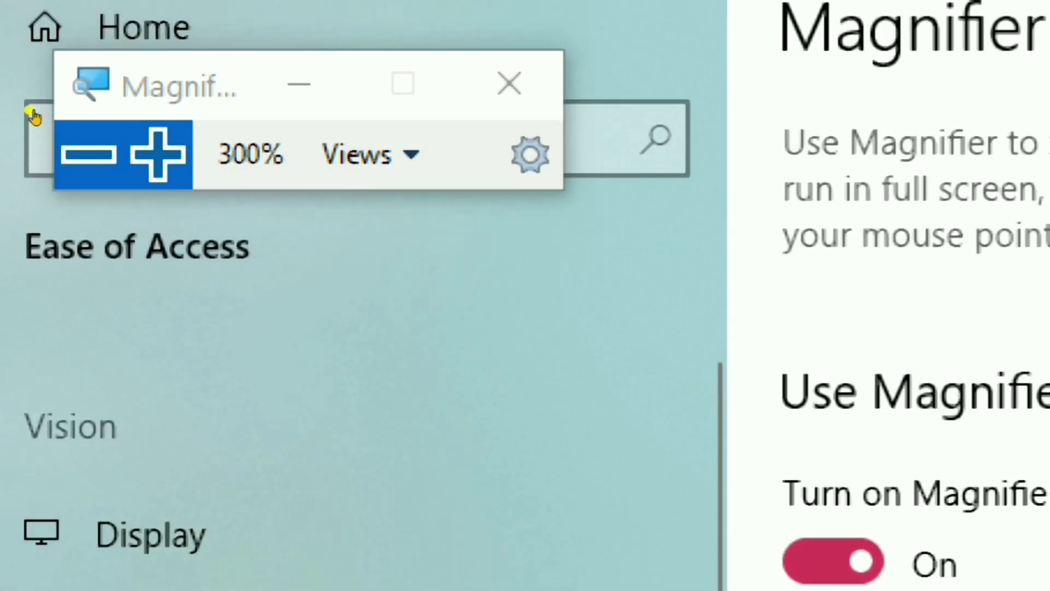
click(34, 106)
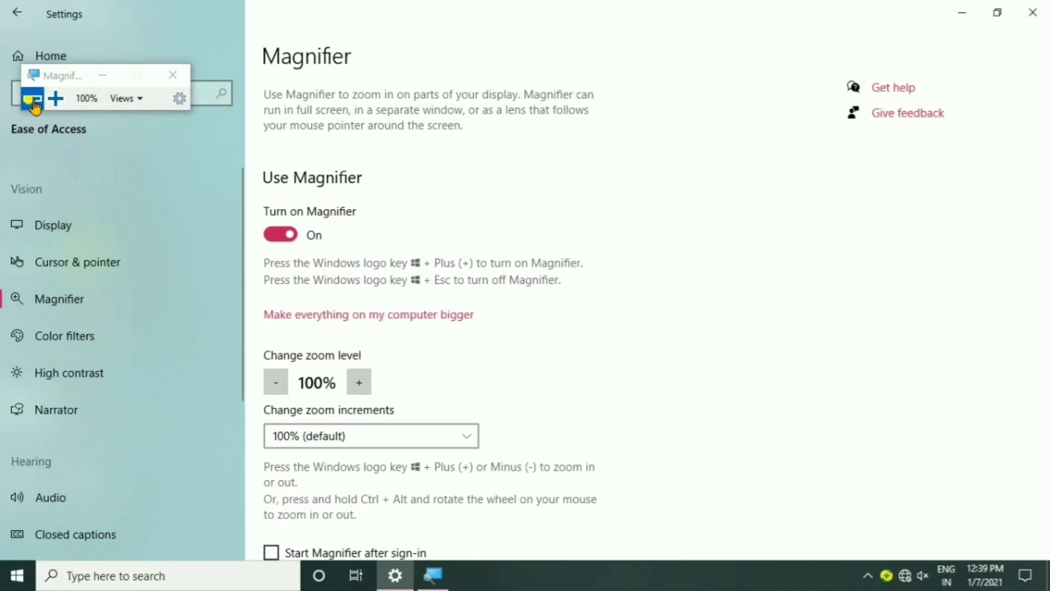
click(174, 75)
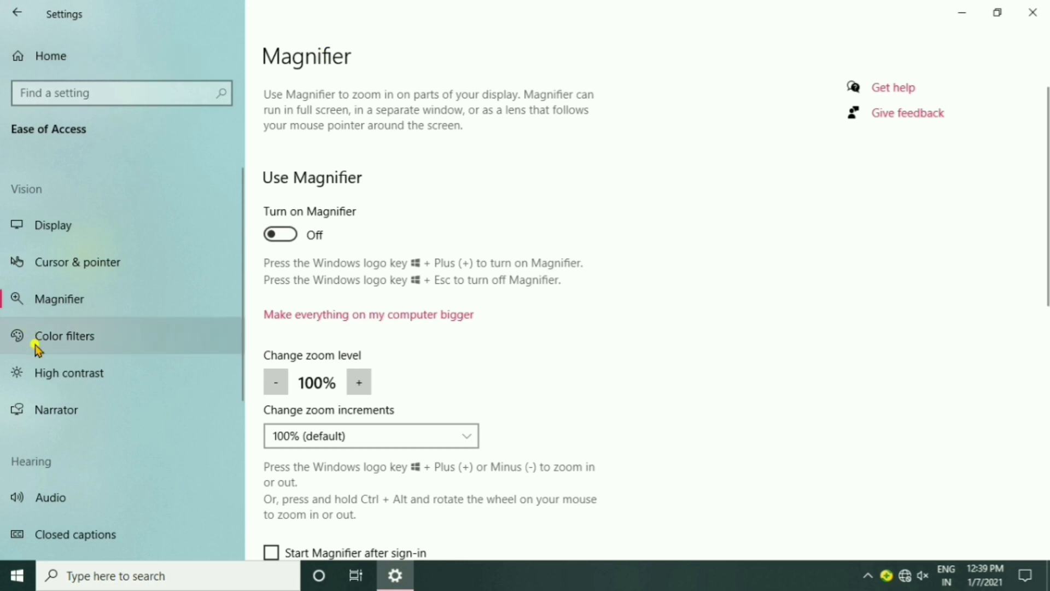
Step: Look through the color filter options and the color wheel on the Color filters page
click(48, 340)
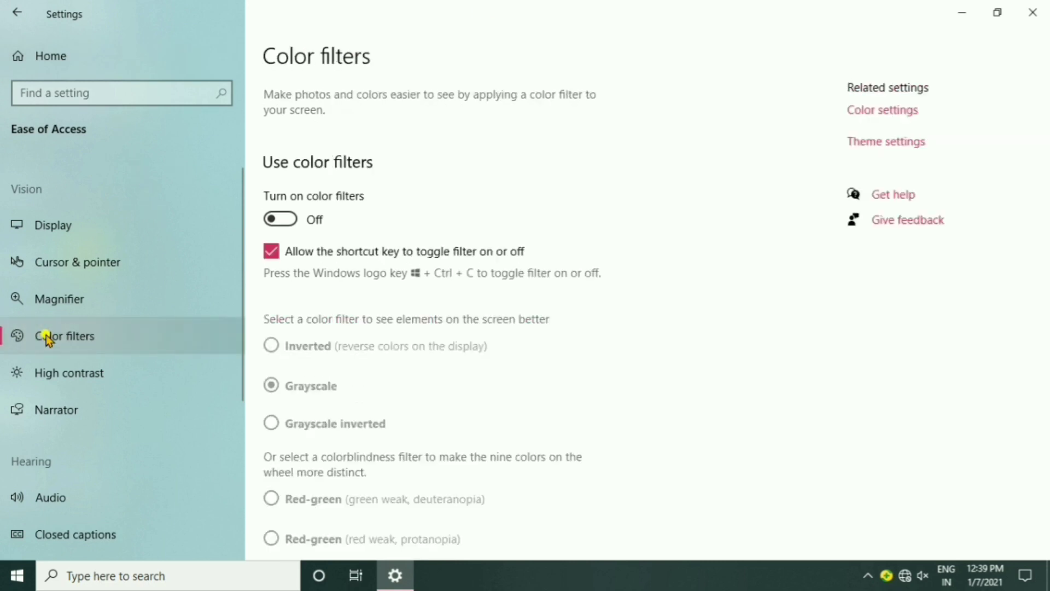
scroll(301, 410, down, 5)
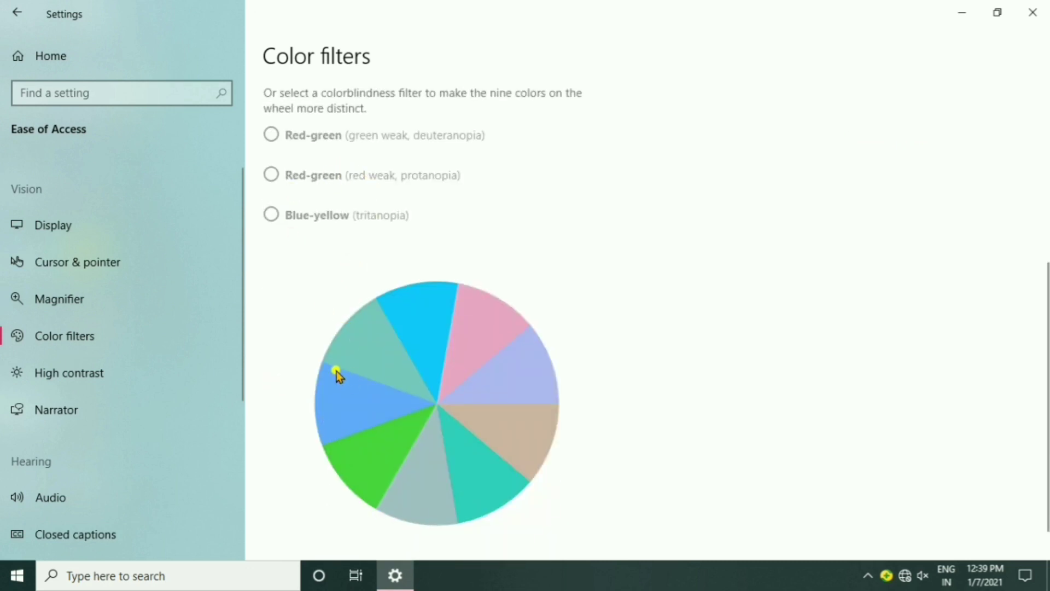
scroll(338, 375, up, 5)
scroll(338, 375, down, 5)
Step: Turn on the On-Screen Keyboard from the Ease of Access Keyboard page and move its window higher on the screen
scroll(130, 312, down, 4)
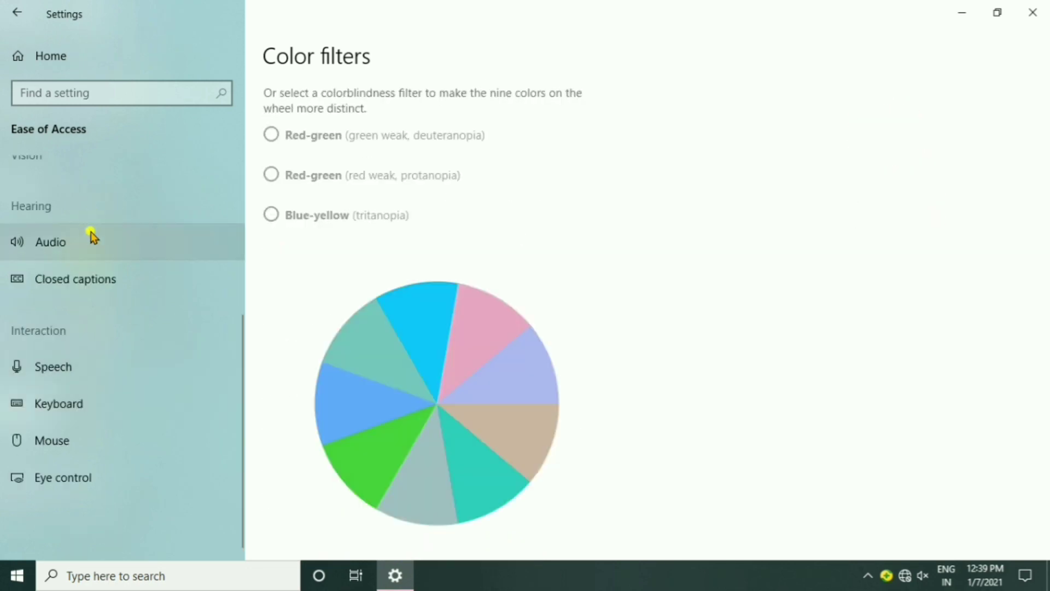
click(81, 403)
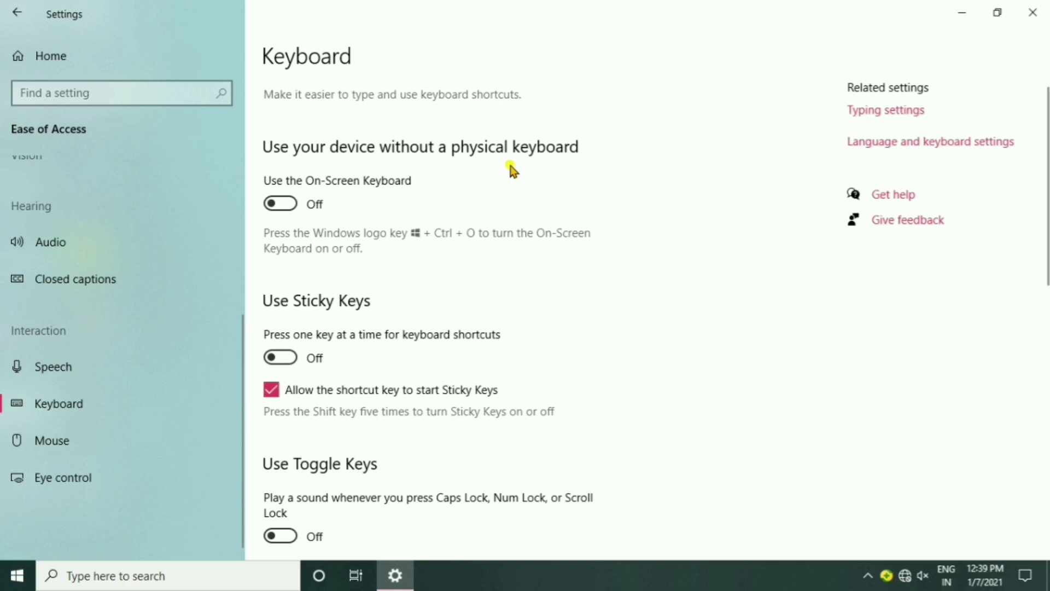
click(284, 205)
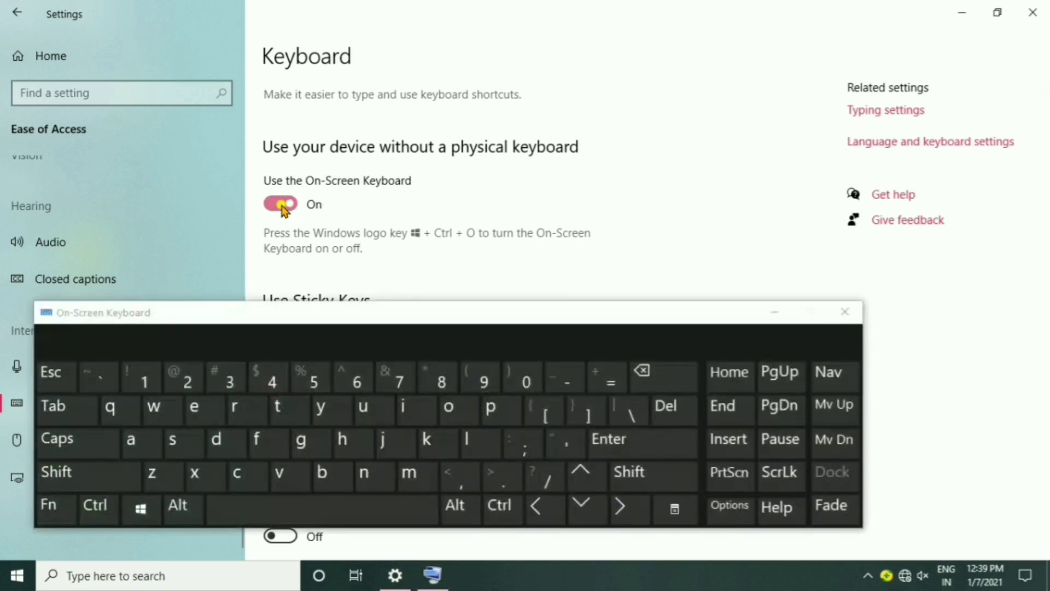
drag(389, 304, 445, 209)
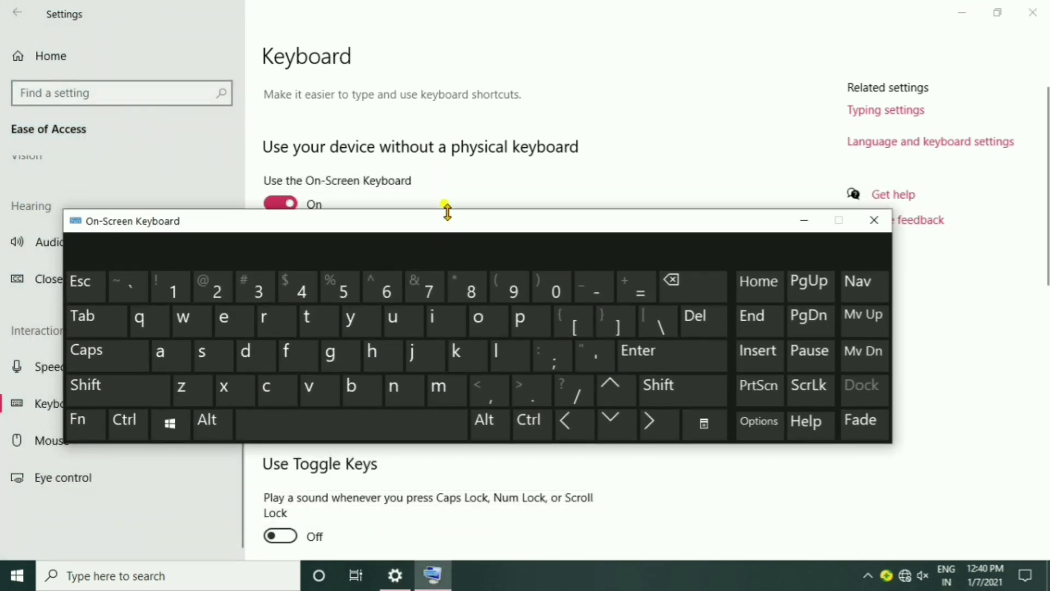
Step: Enter the sample text zfghhnbgokjyy5 in the taskbar search box with the On-Screen Keyboard
click(146, 575)
click(183, 387)
click(285, 353)
click(329, 353)
click(392, 355)
click(394, 386)
click(352, 386)
click(346, 360)
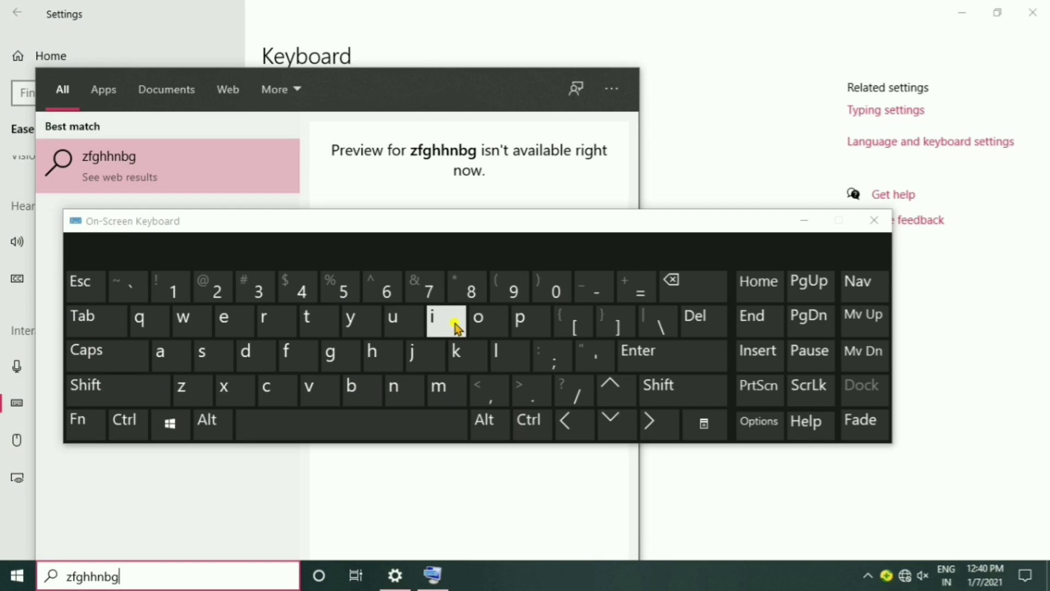
click(489, 321)
click(473, 353)
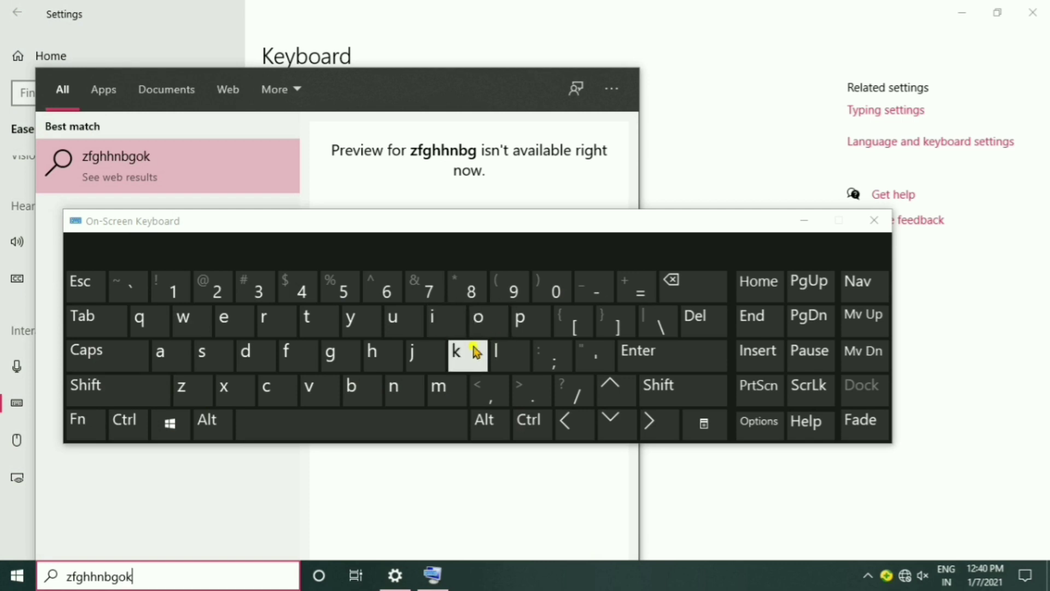
click(435, 350)
click(350, 319)
click(349, 316)
click(344, 288)
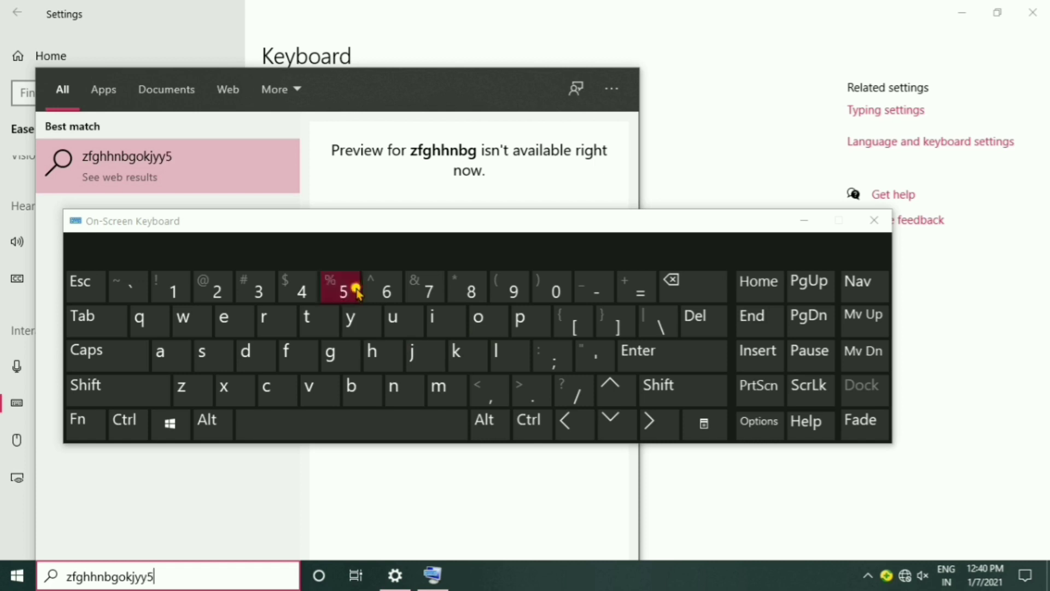
Step: Add a 6 to the end of the sample search text and close the On-Screen Keyboard
click(372, 289)
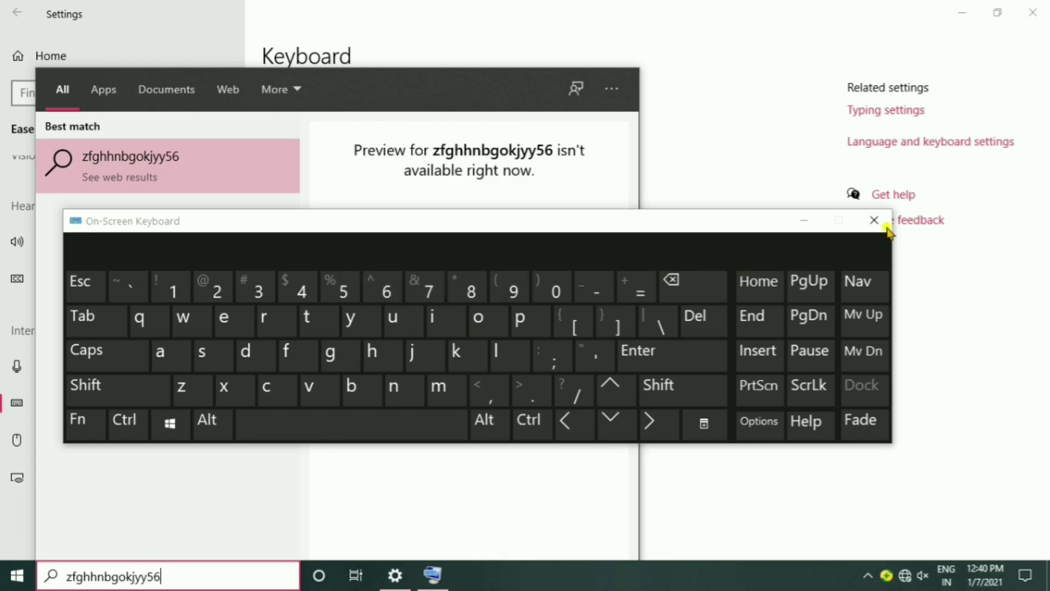
click(874, 221)
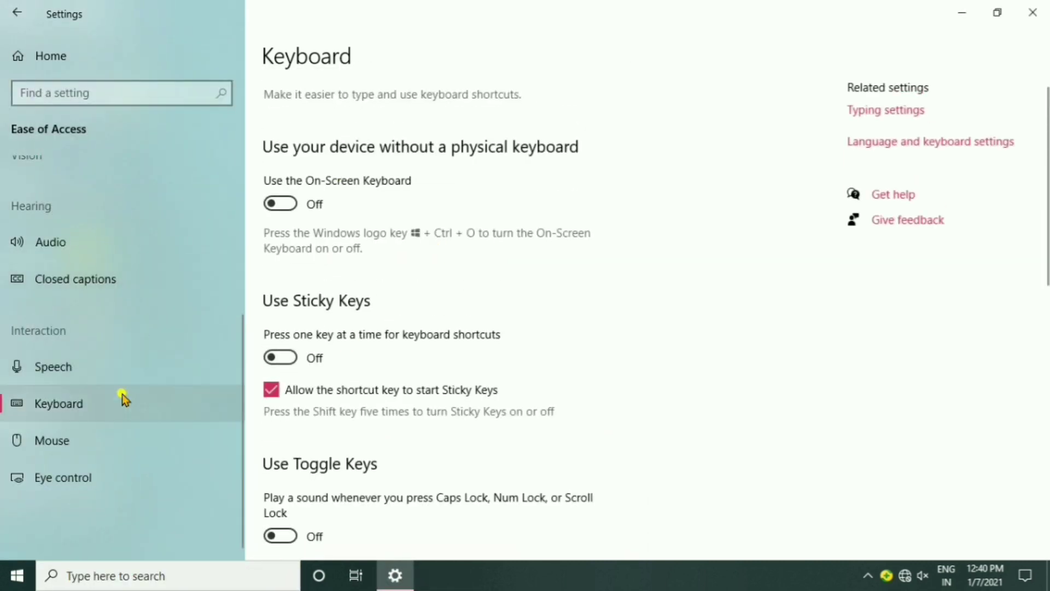
Step: On the Ease of Access Mouse page, lower the Mouse Keys pointer speed and acceleration, and return both to Fast
click(84, 438)
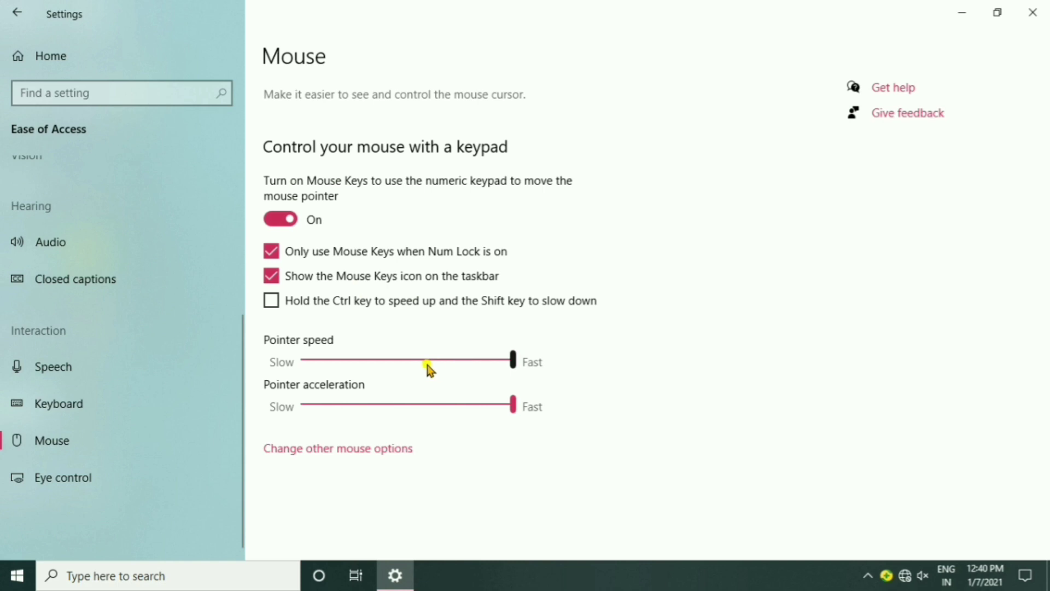
drag(411, 361, 321, 363)
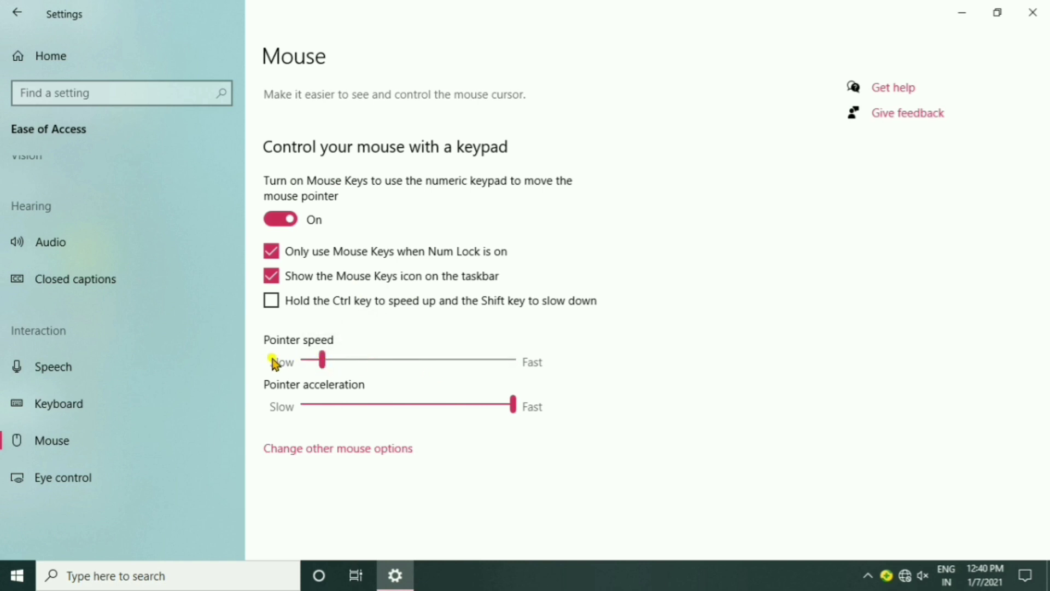
click(338, 405)
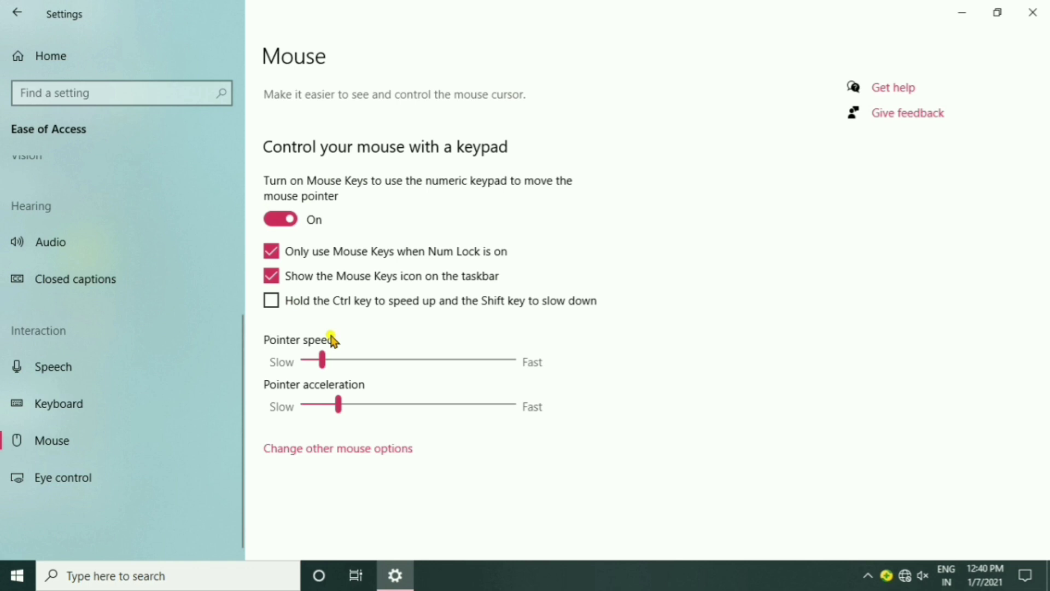
drag(321, 359, 521, 364)
drag(339, 405, 514, 405)
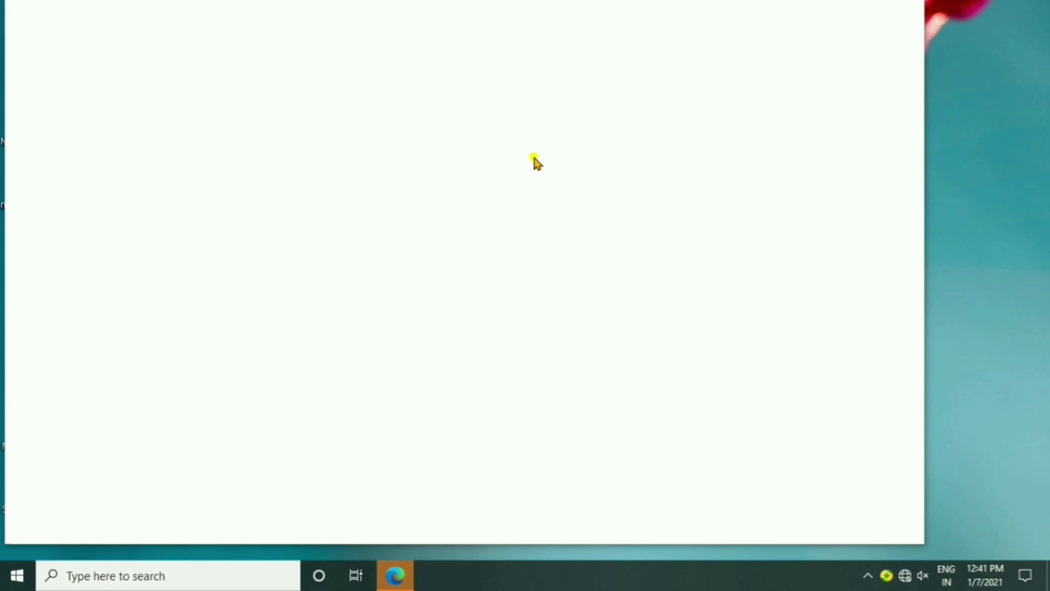
Step: Close the Microsoft Edge window to return to the desktop
click(905, 12)
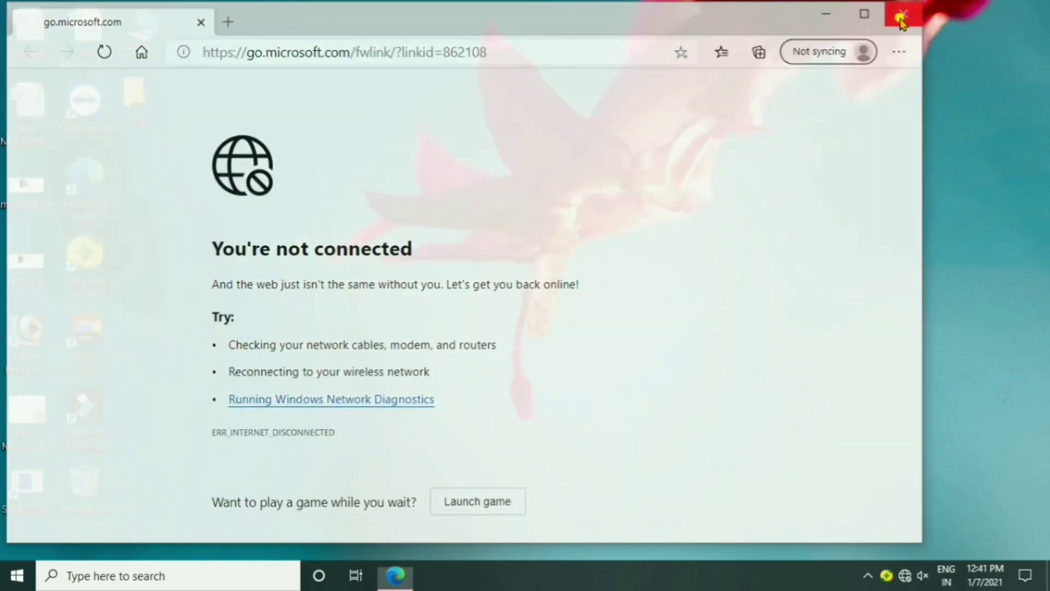
right_click(521, 87)
click(550, 129)
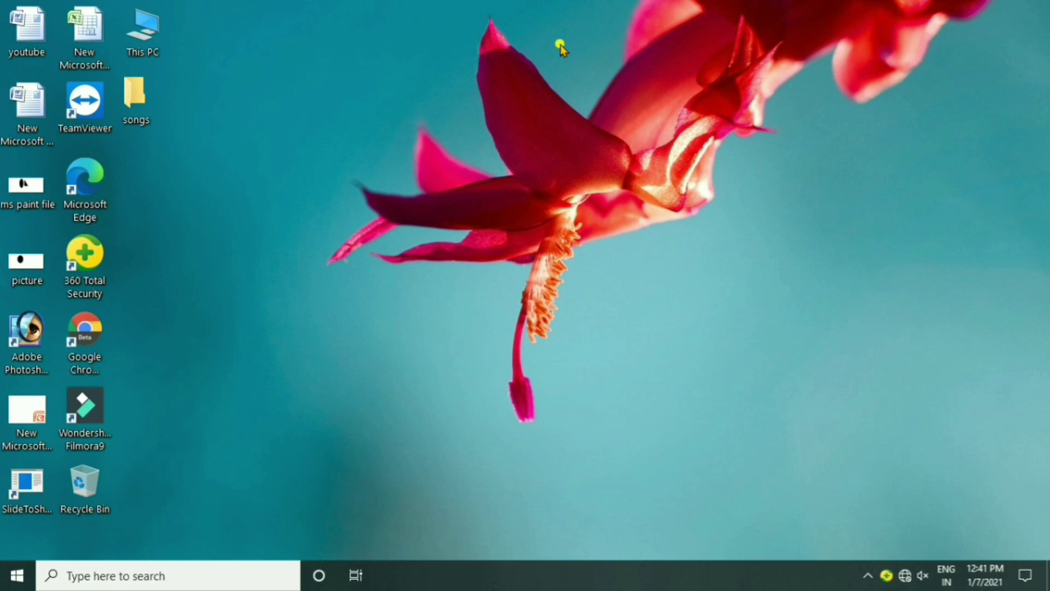
Step: Bring up the Windows security options screen from the desktop
key(ctrl+alt+Delete)
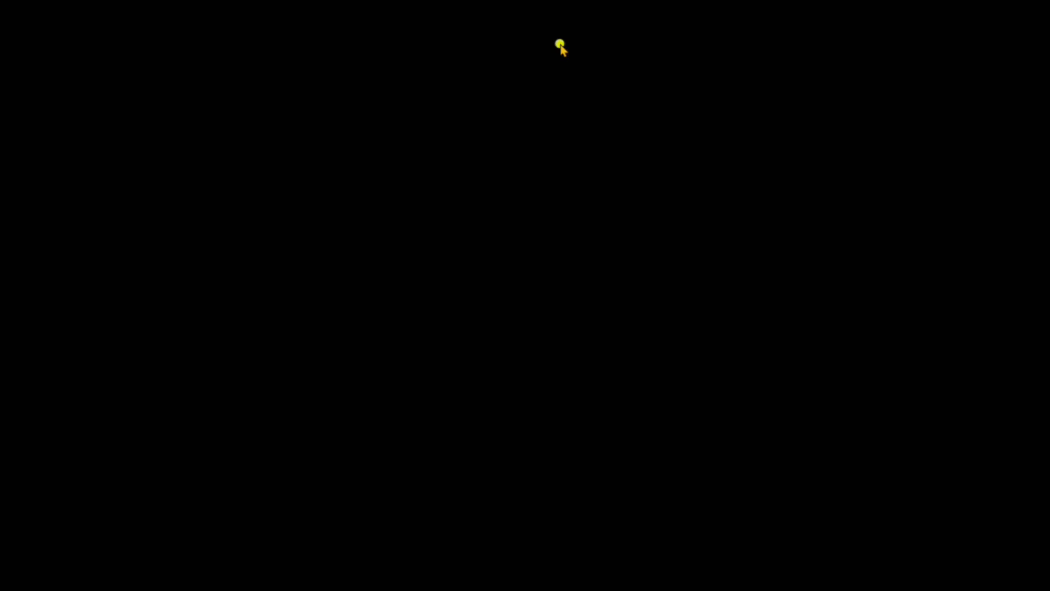
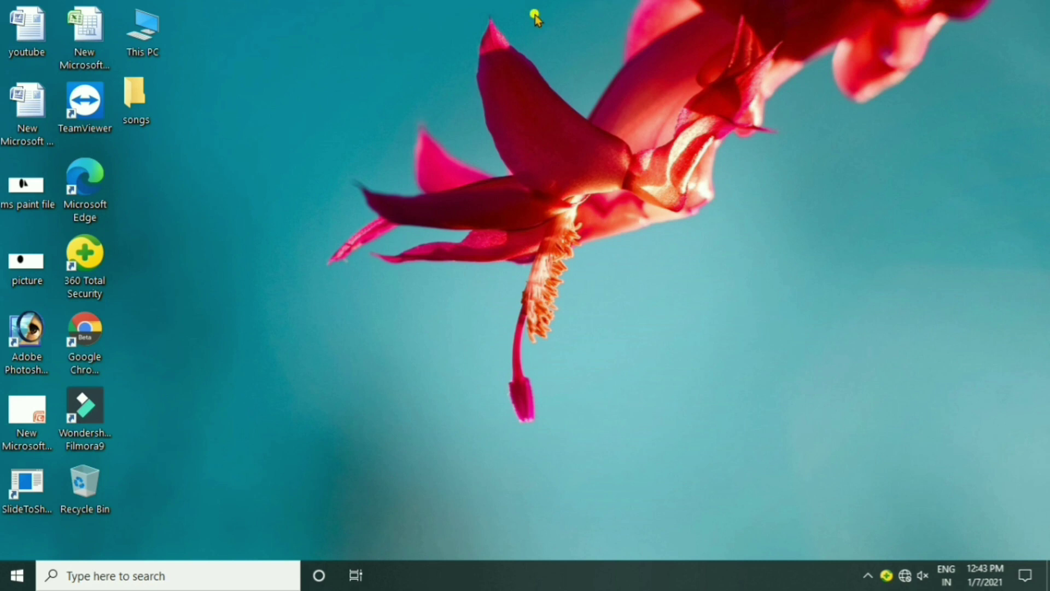
Step: Open the properties of This PC to view the basic computer information, and close the System window
right_click(146, 44)
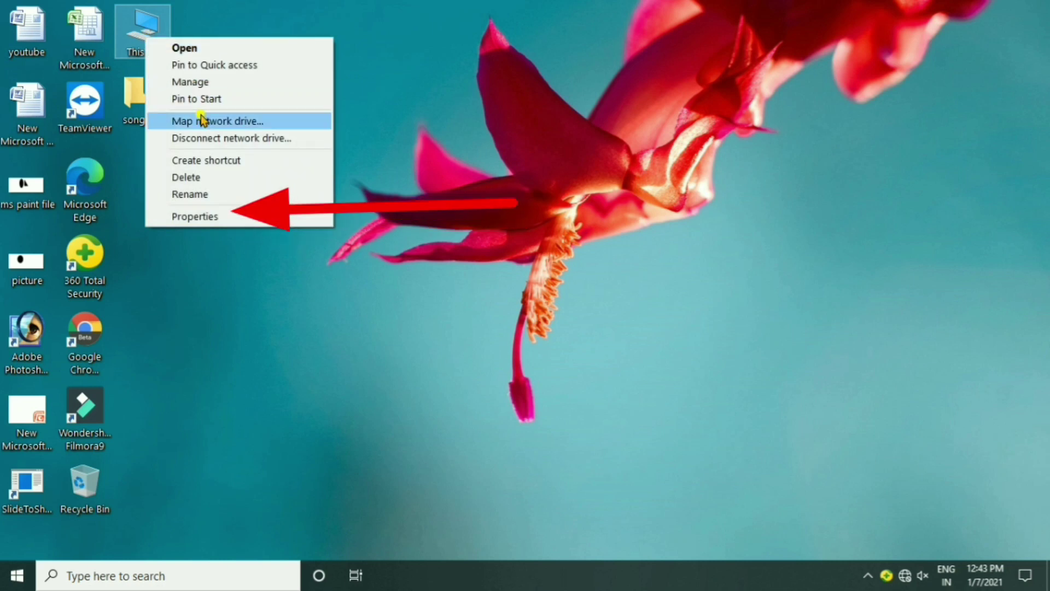
click(205, 217)
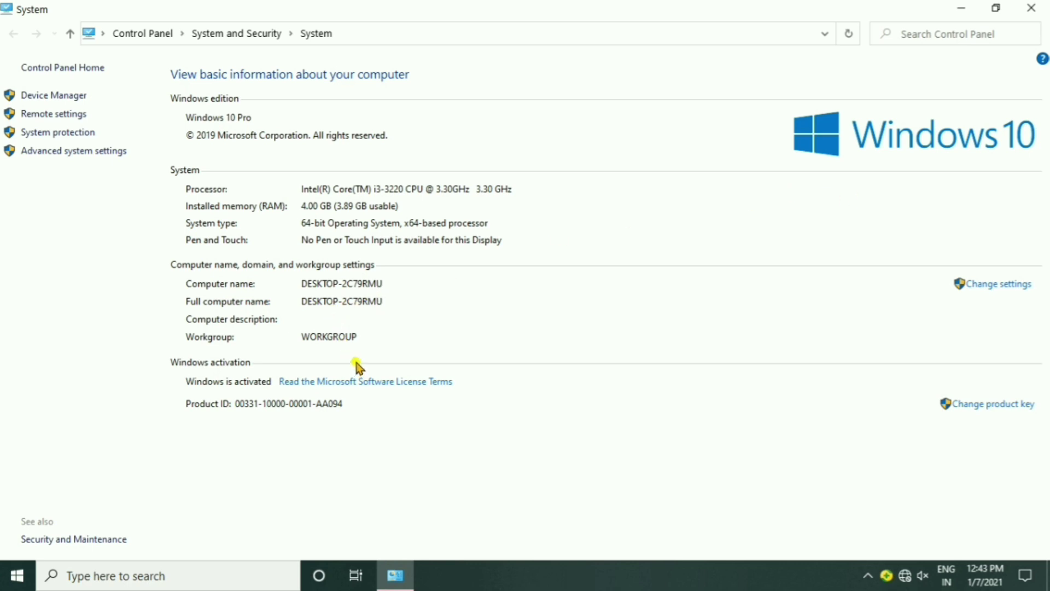
click(1032, 9)
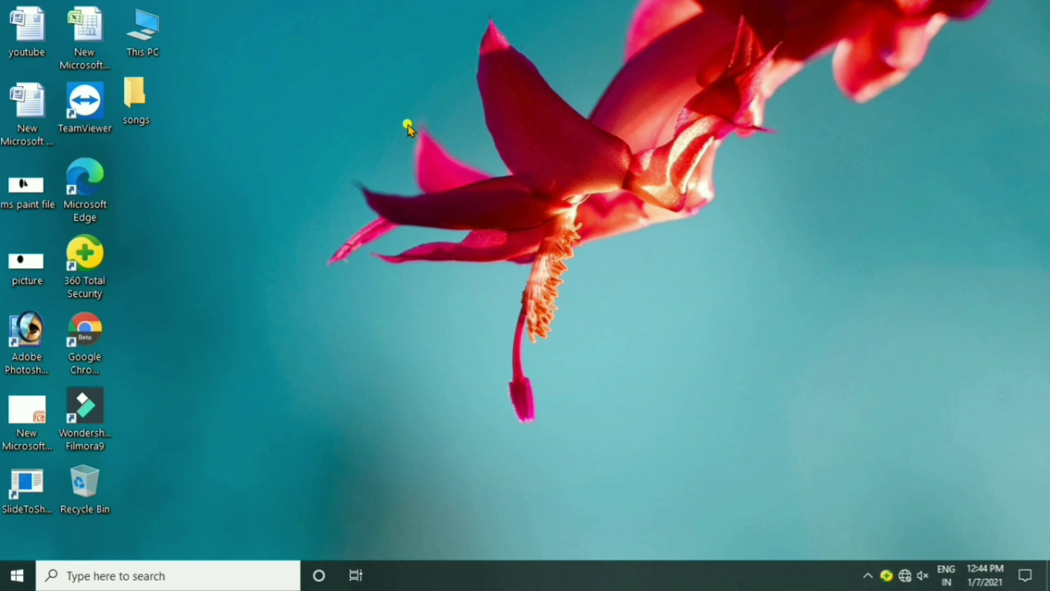
Step: Open Computer Management from This PC, examine the drives and their capacity in Disk Management, and close the window
click(152, 34)
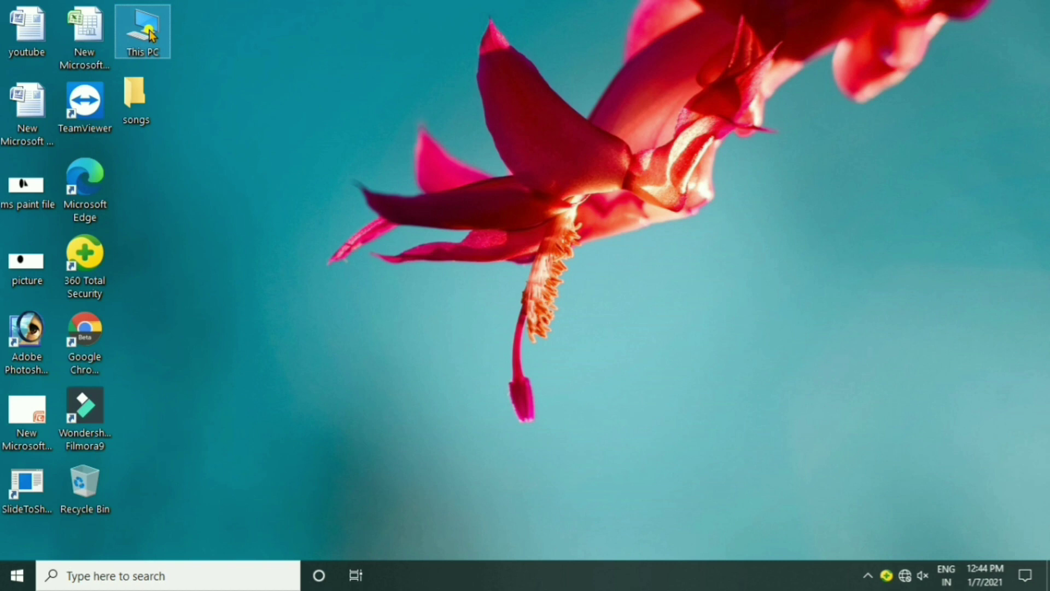
right_click(149, 35)
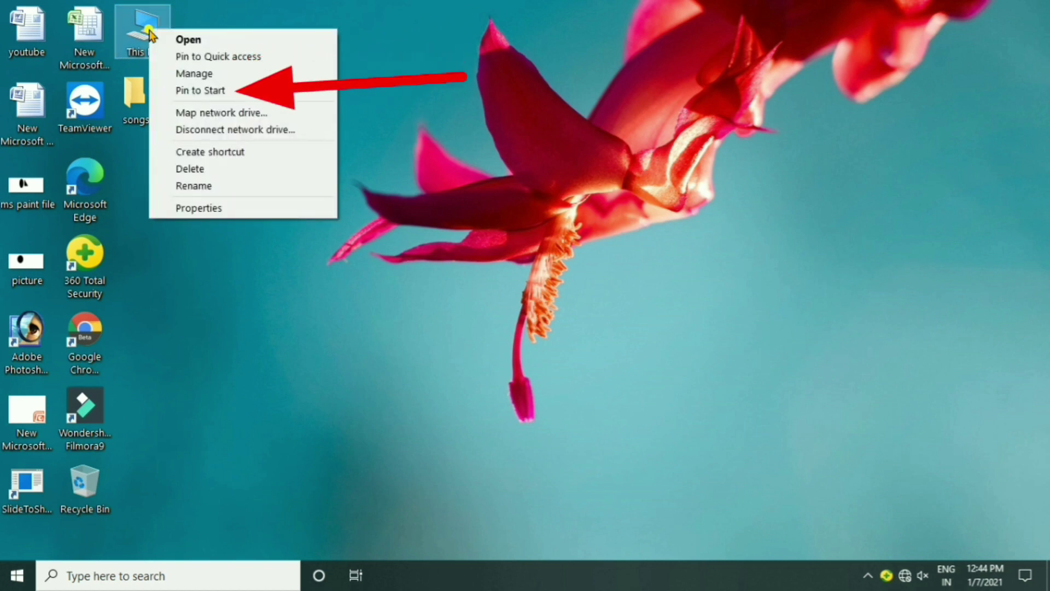
click(195, 73)
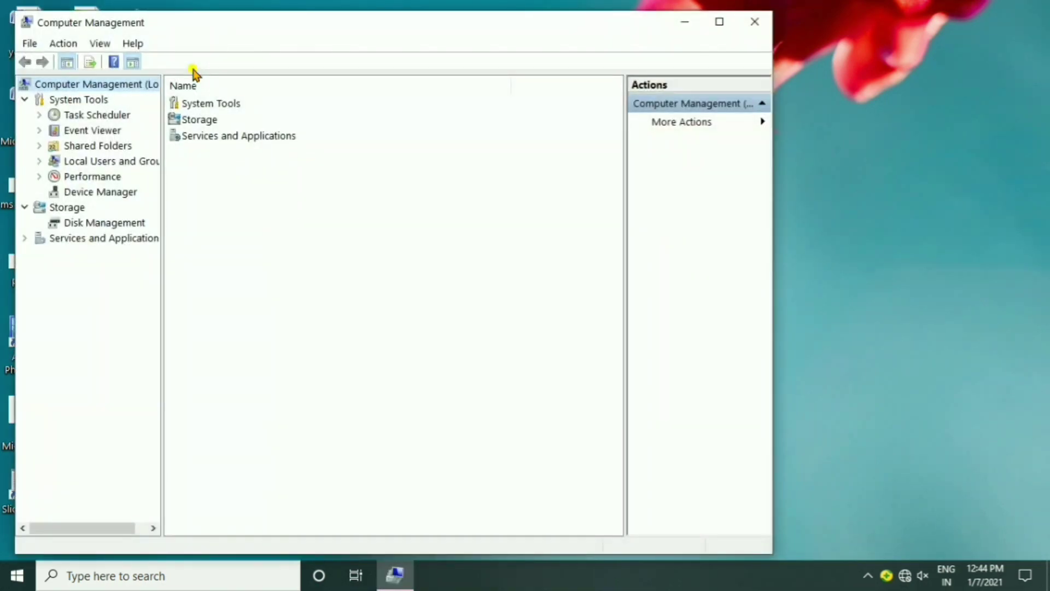
click(719, 21)
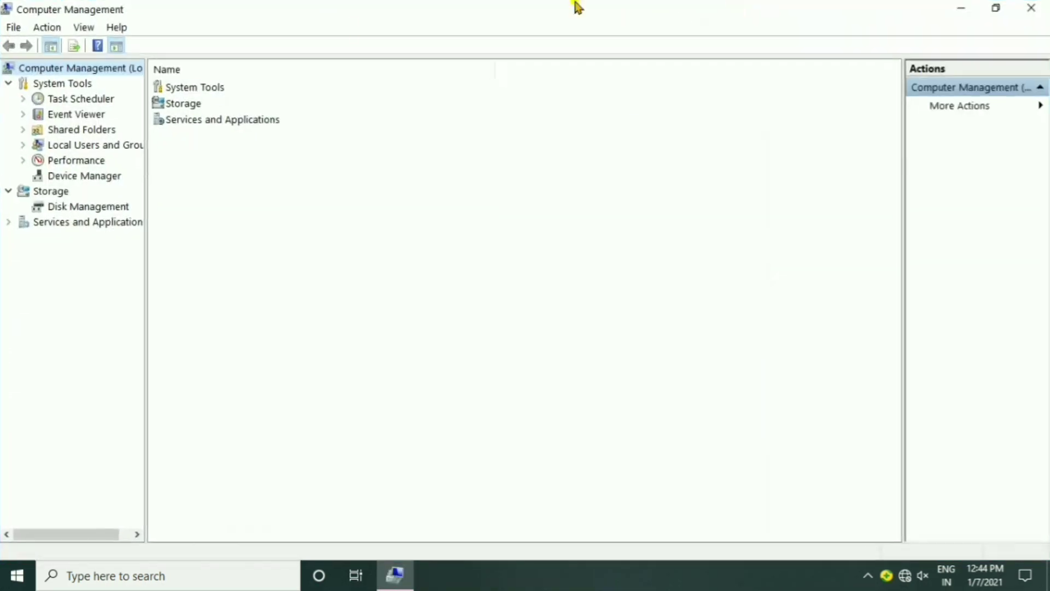
click(75, 208)
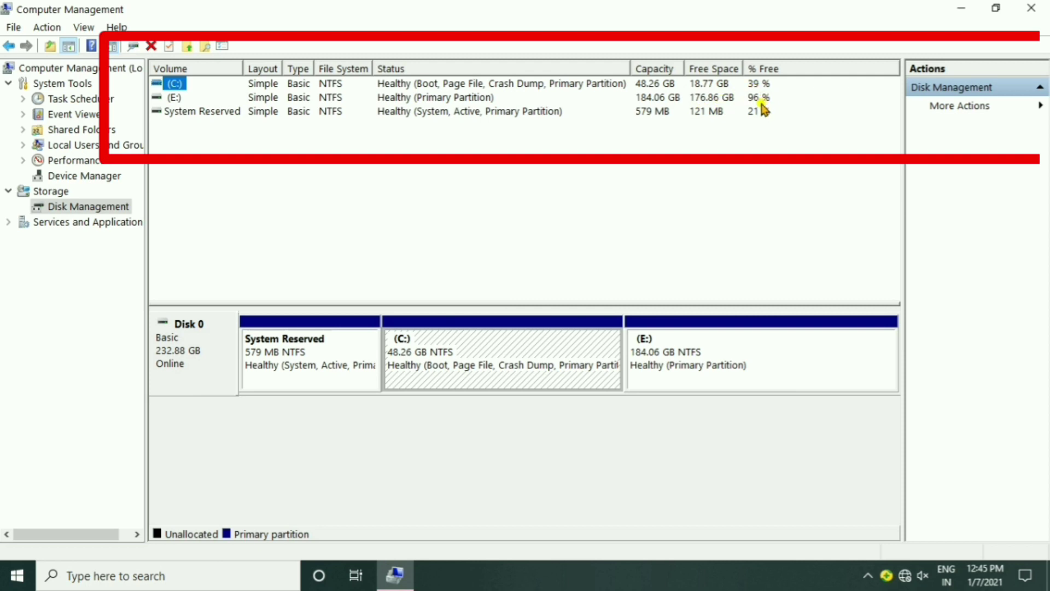
click(1031, 8)
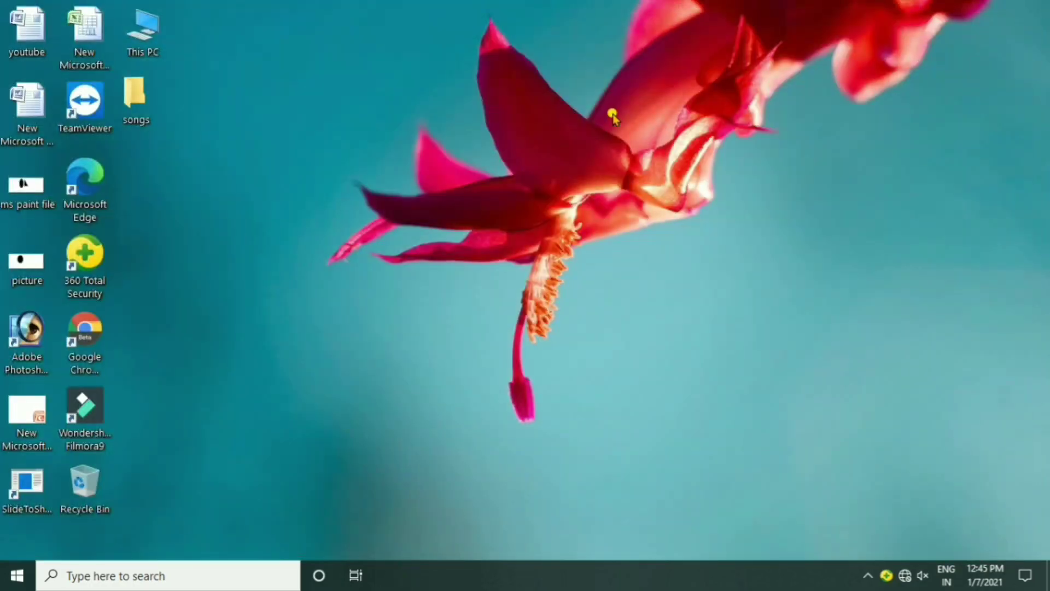
right_click(566, 141)
click(614, 186)
right_click(546, 133)
click(590, 181)
Step: Delete the songs folder from the desktop, sending it to the Recycle Bin
click(139, 115)
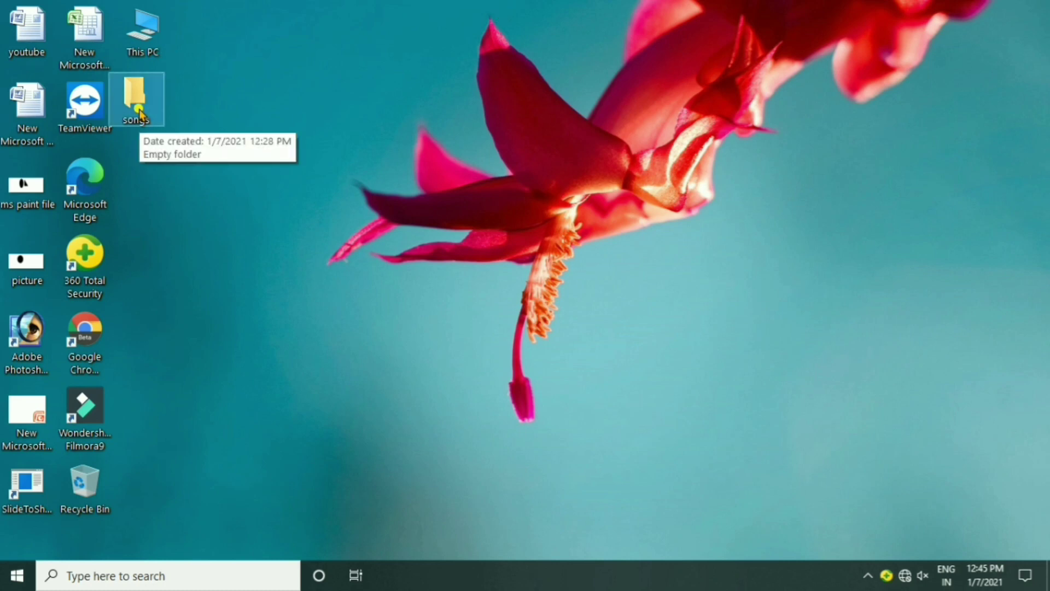
right_click(141, 115)
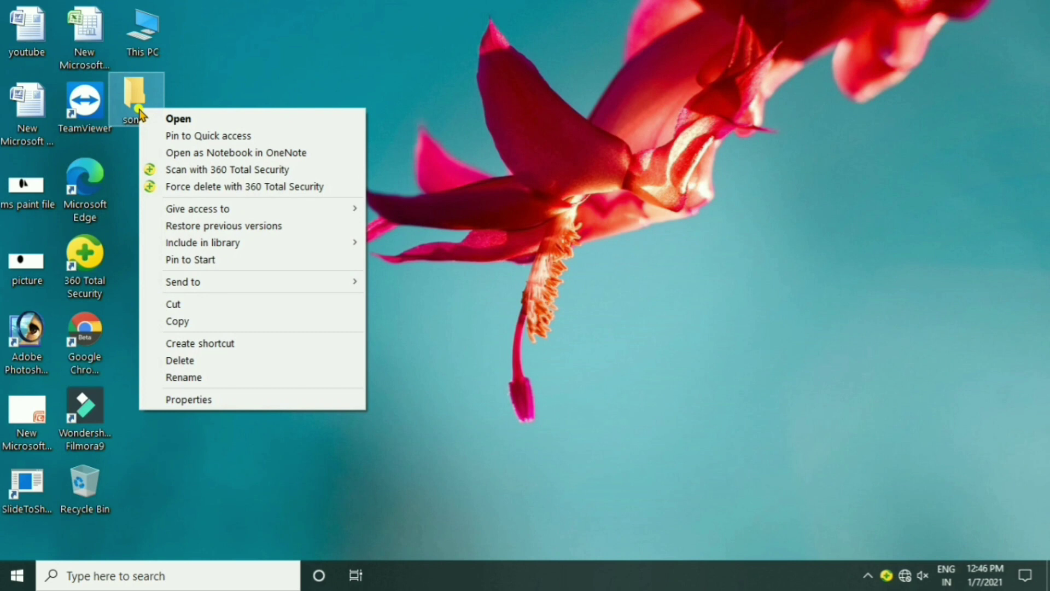
click(197, 360)
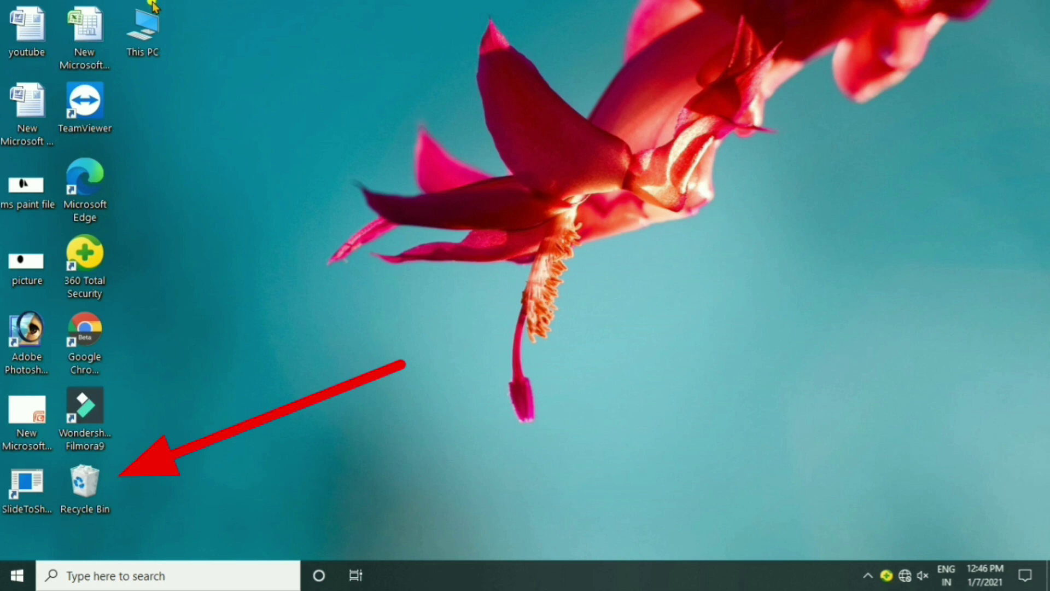
Step: Restore the songs folder from the Recycle Bin to the desktop and close the Recycle Bin window
double_click(86, 492)
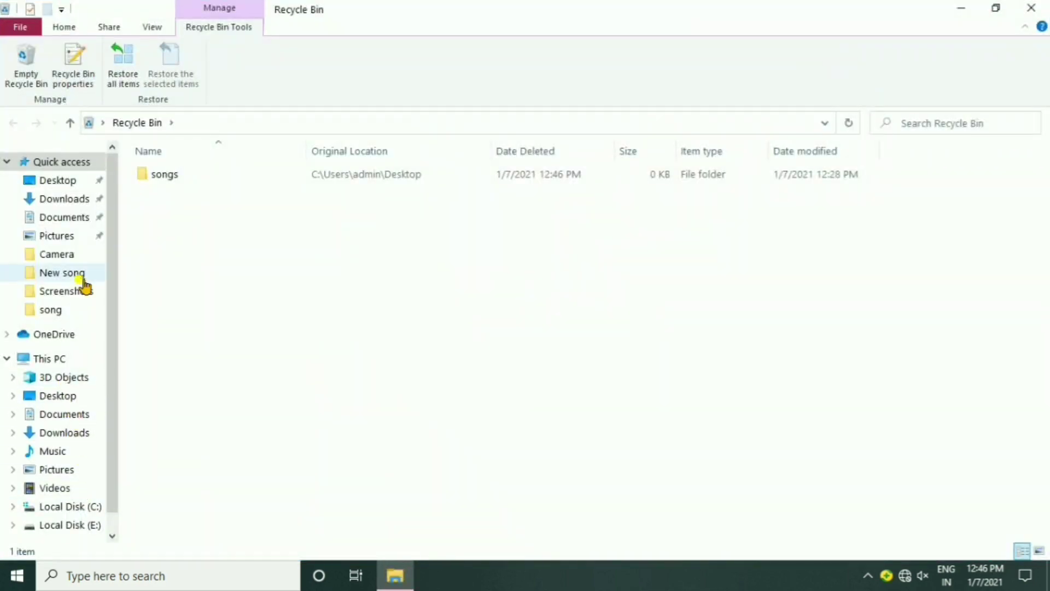
click(174, 176)
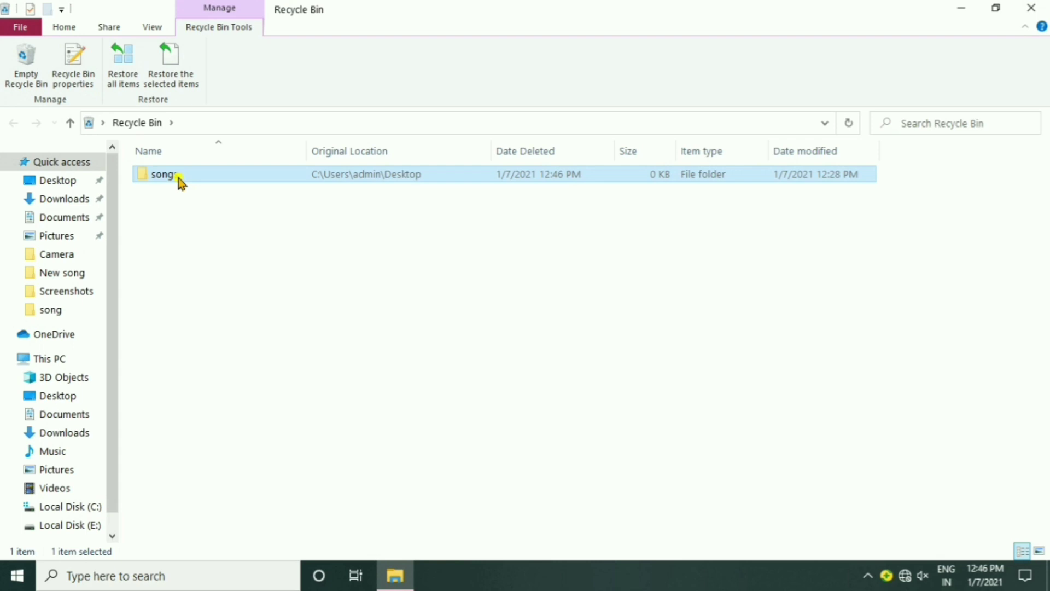
right_click(181, 183)
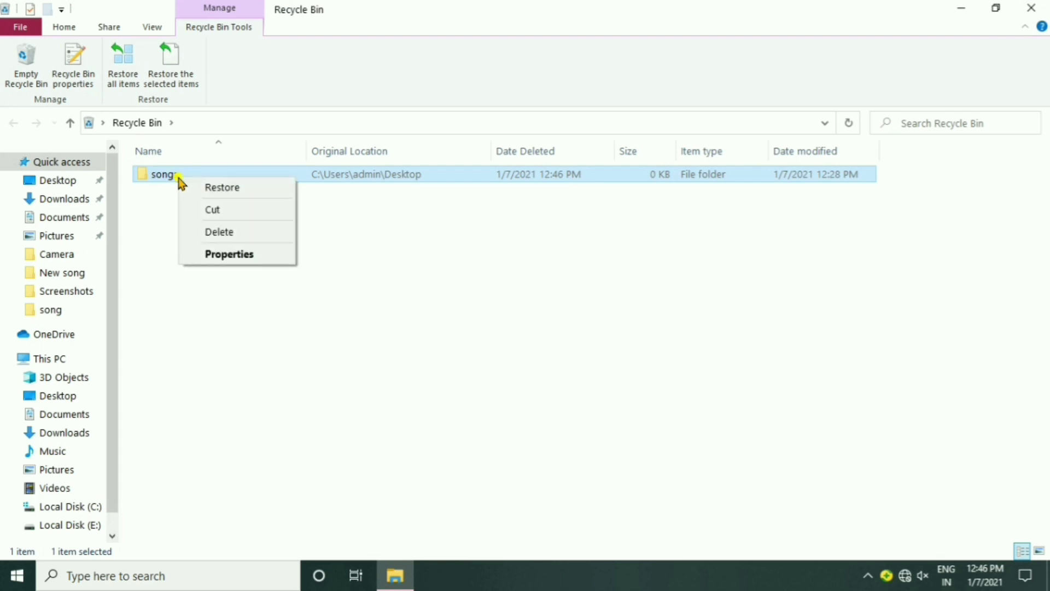
click(219, 187)
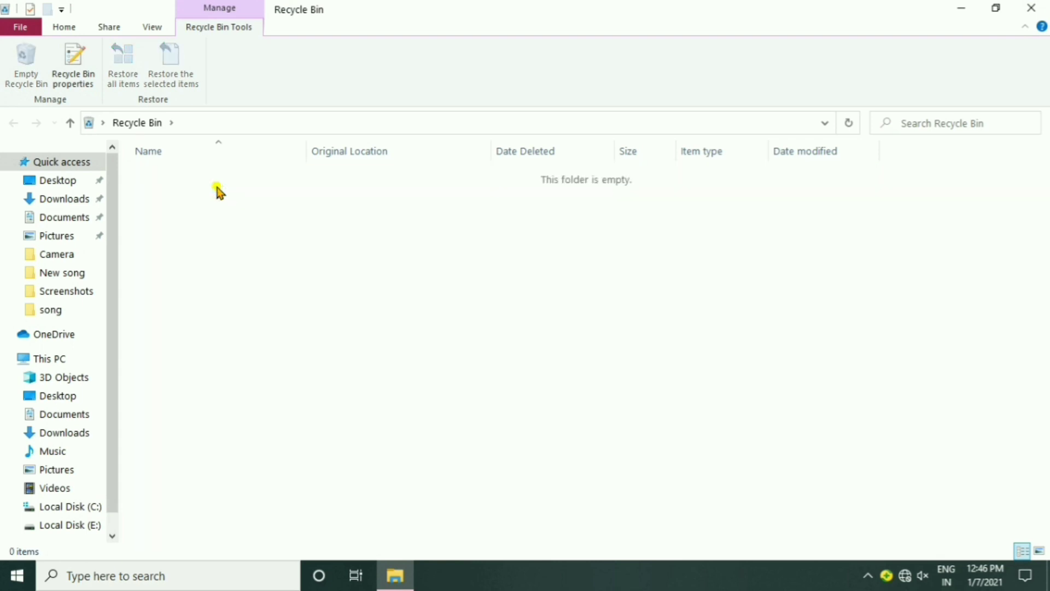
click(1031, 7)
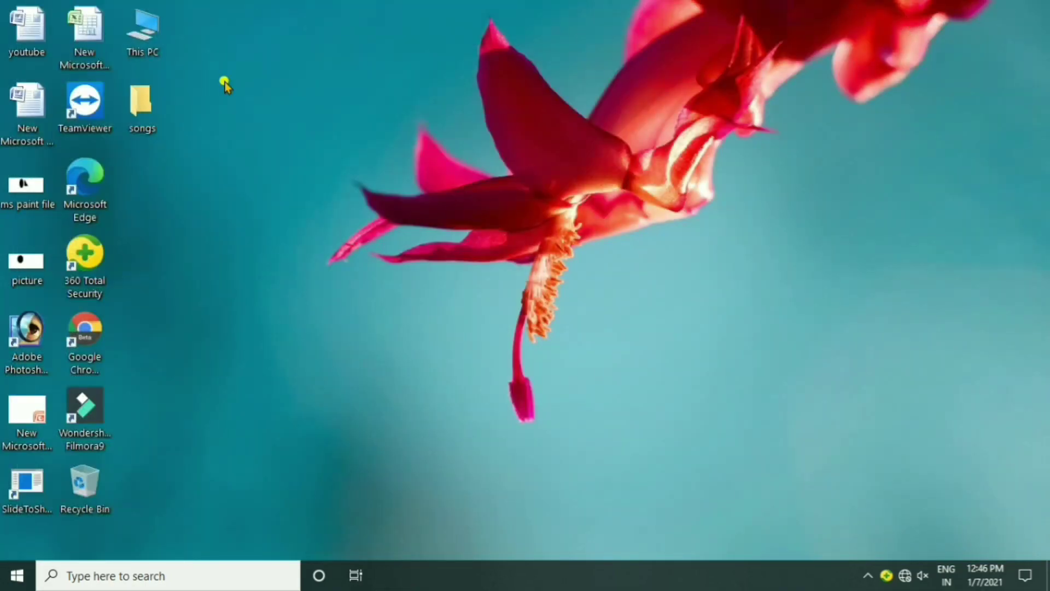
Step: Permanently delete the songs folder from the desktop, bypassing the Recycle Bin, and check the Recycle Bin's contents
mouse_move(155, 124)
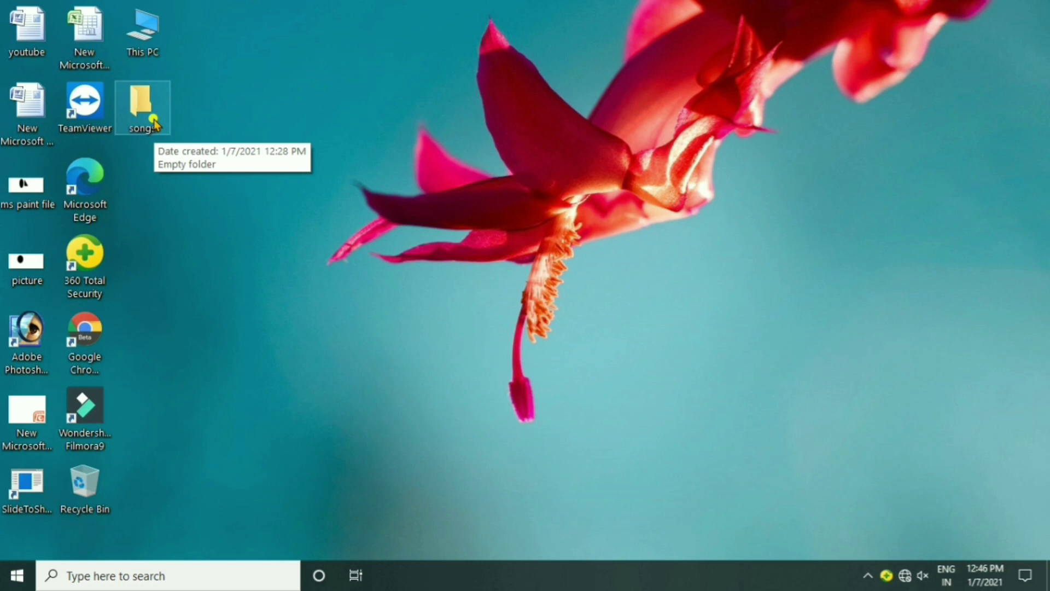
right_click(140, 111)
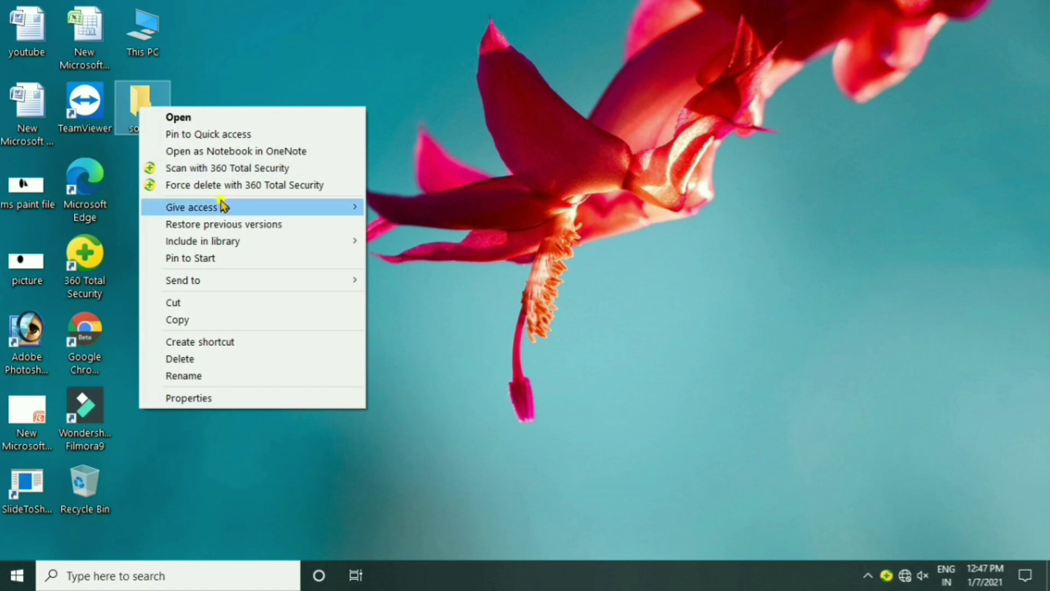
click(203, 358)
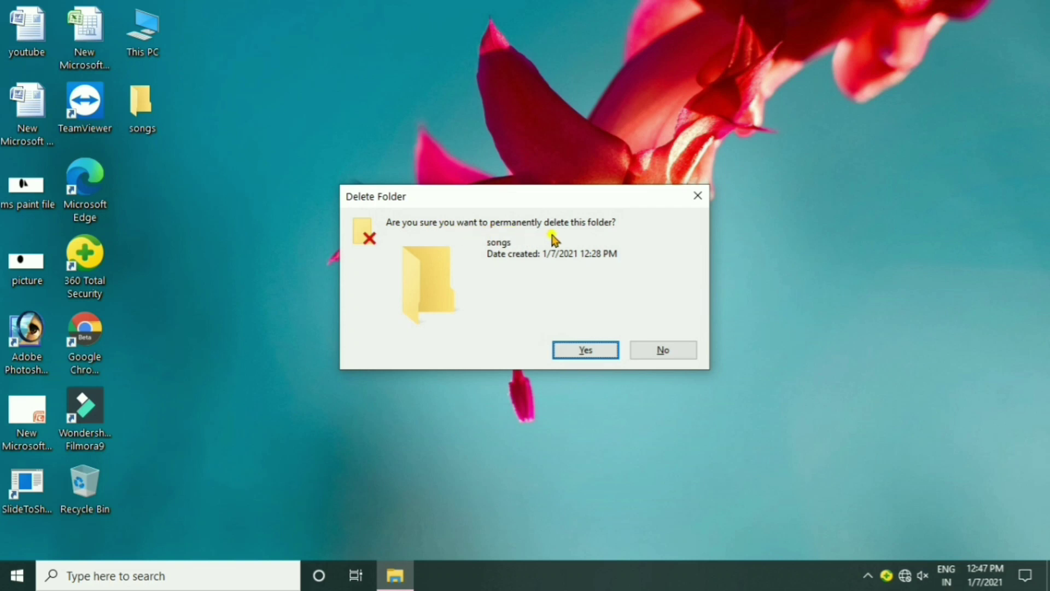
click(584, 351)
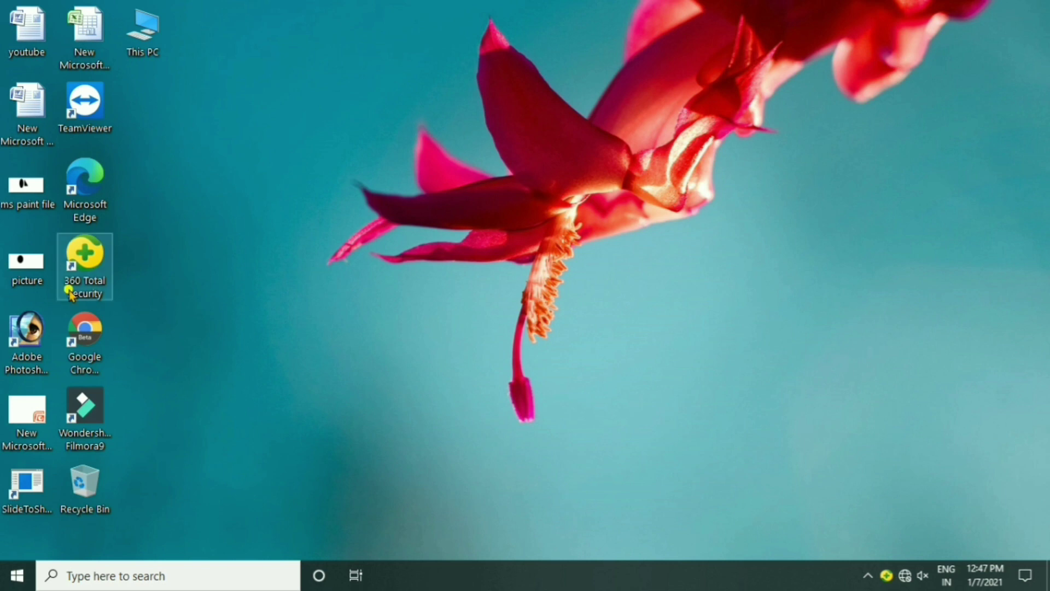
double_click(104, 486)
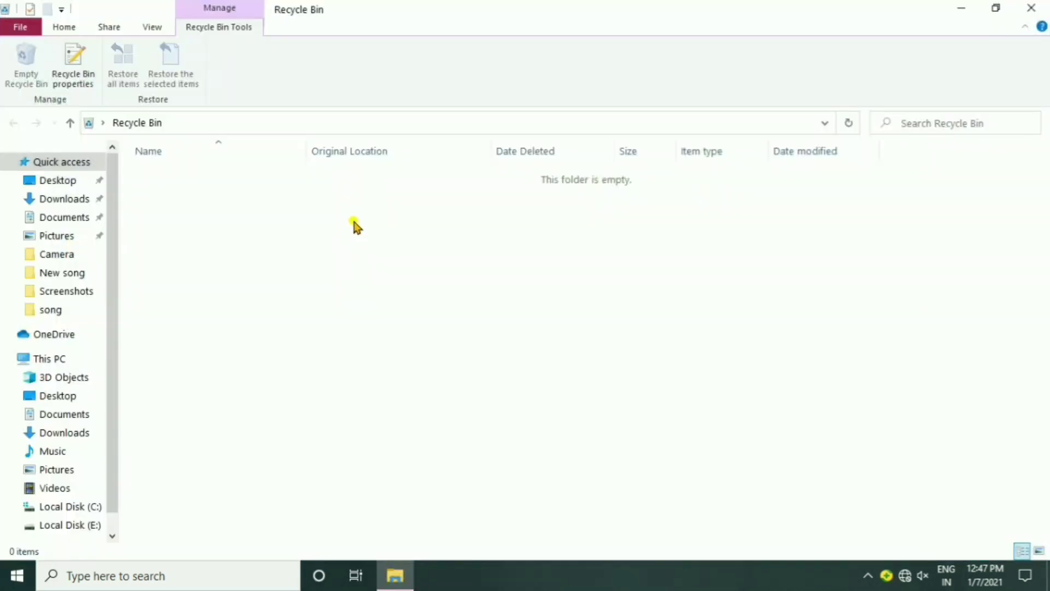
click(1031, 8)
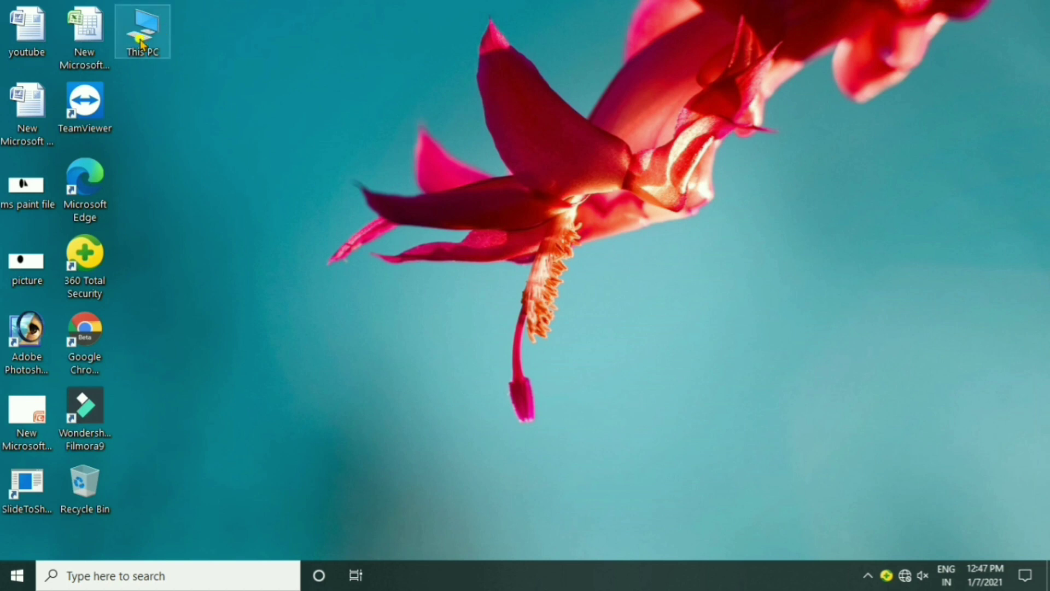
Step: Look through the available actions for the Google Chrome Beta desktop shortcut without applying any
click(86, 353)
right_click(86, 352)
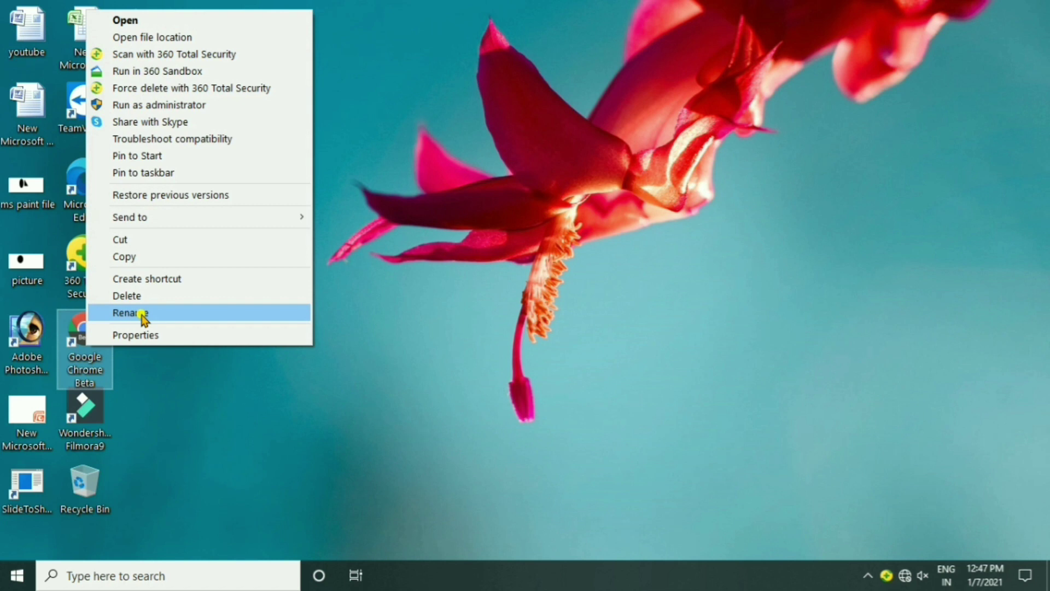
click(164, 369)
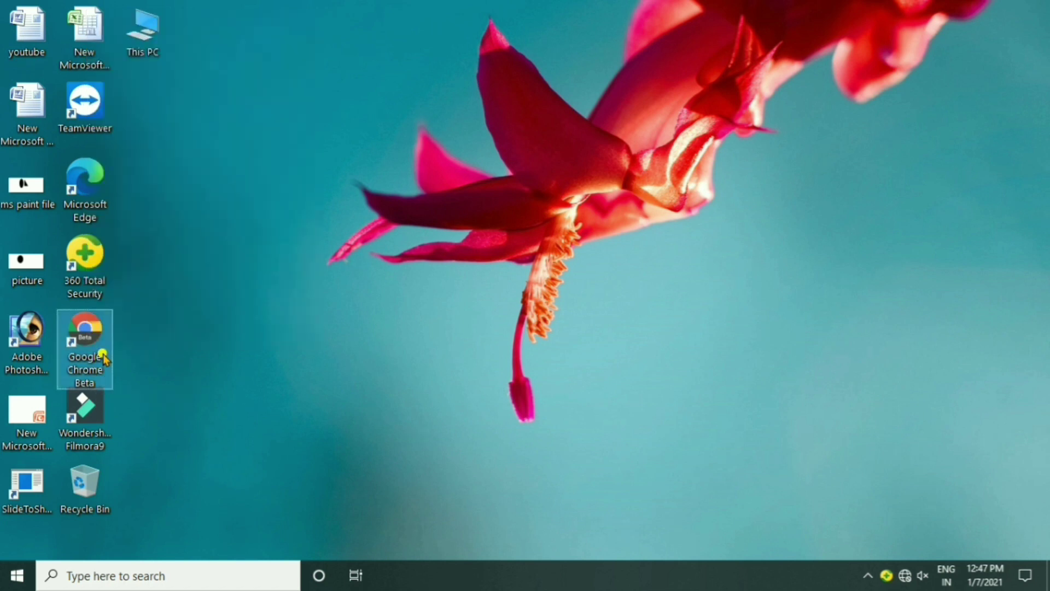
Step: Try to rename the Google Chrome Beta desktop shortcut to a person's first name
right_click(104, 354)
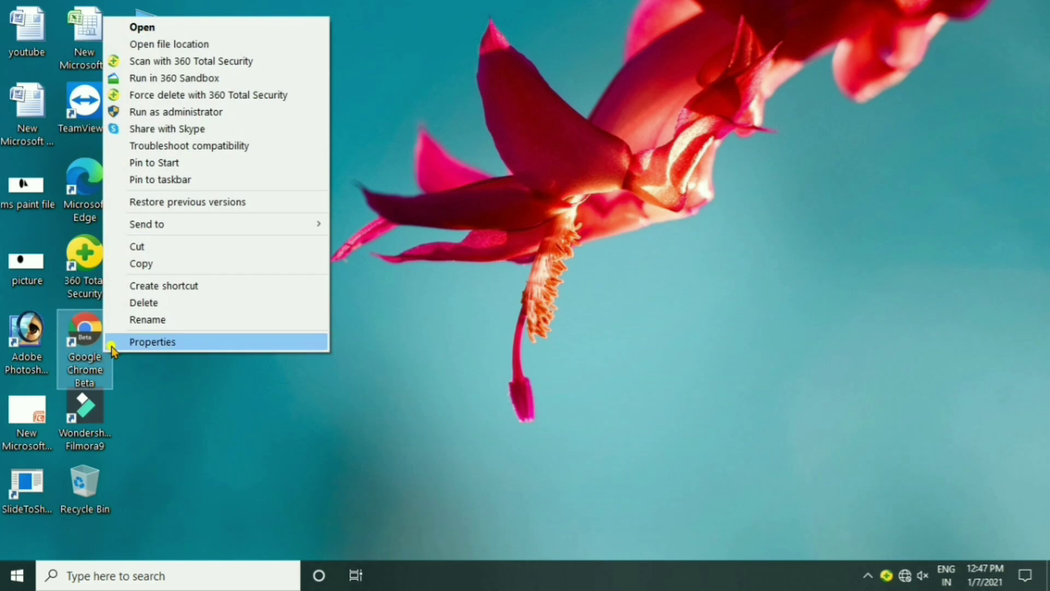
click(131, 320)
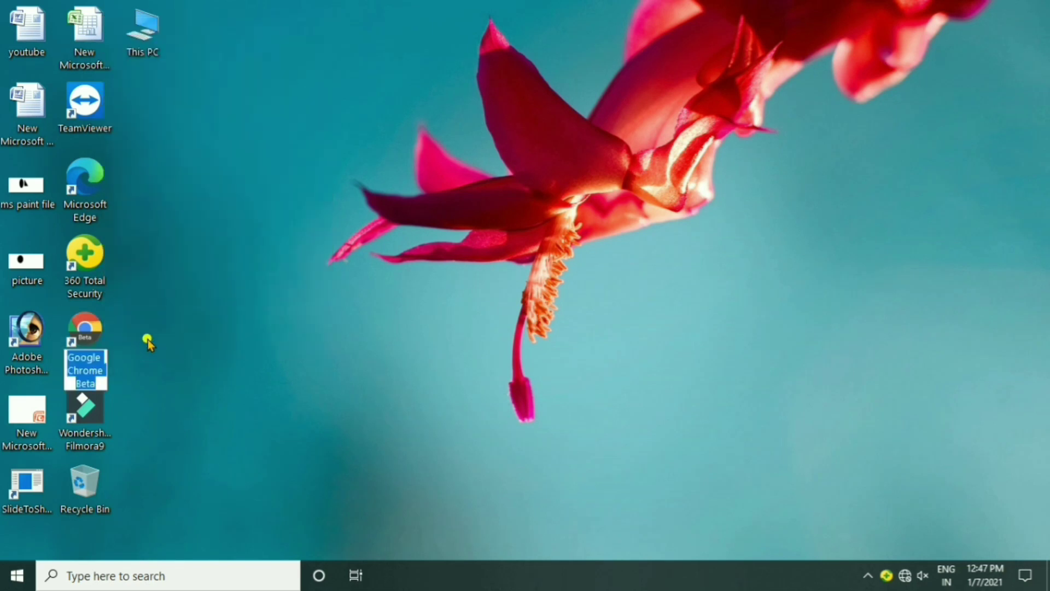
key(BackSpace)
text(rahul)
key(Return)
click(563, 348)
Step: Review the Google Chrome Beta shortcut's general properties and assign it the shortcut key Ctrl + Alt + G, granting administrator permission
click(99, 334)
right_click(99, 338)
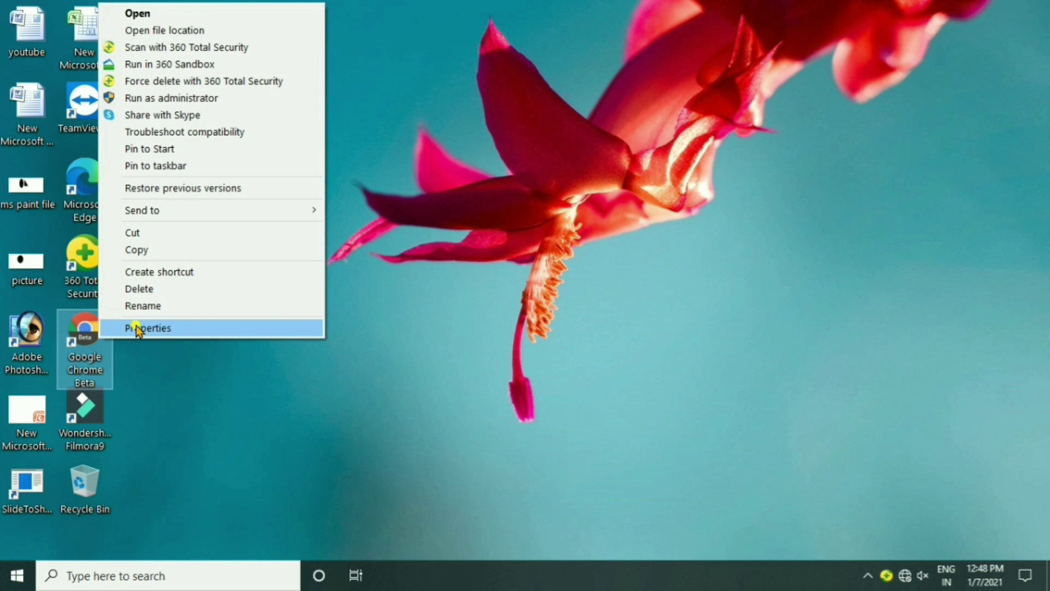
click(137, 328)
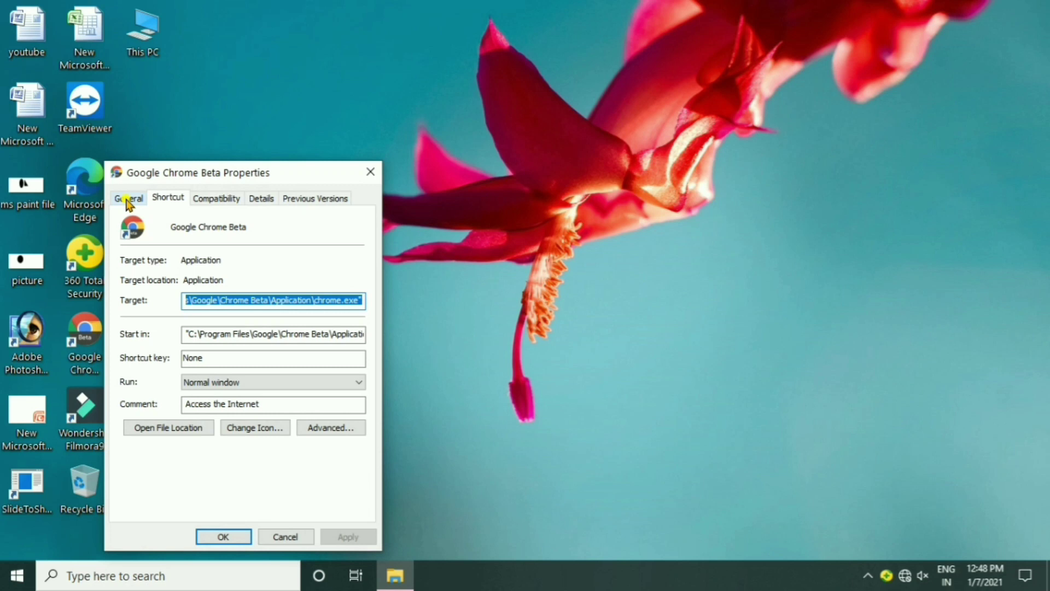
click(127, 200)
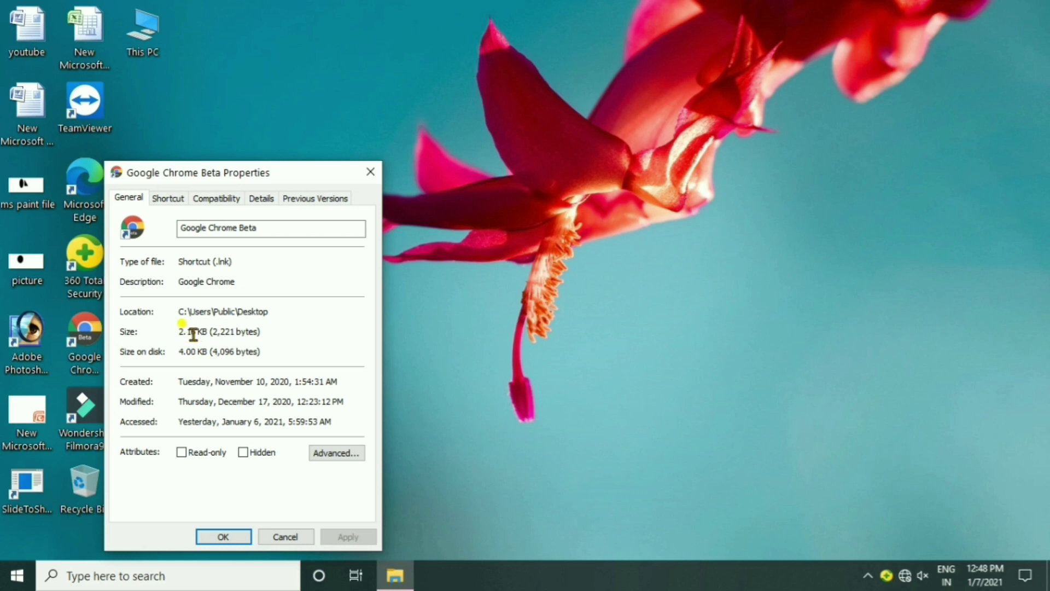
click(168, 199)
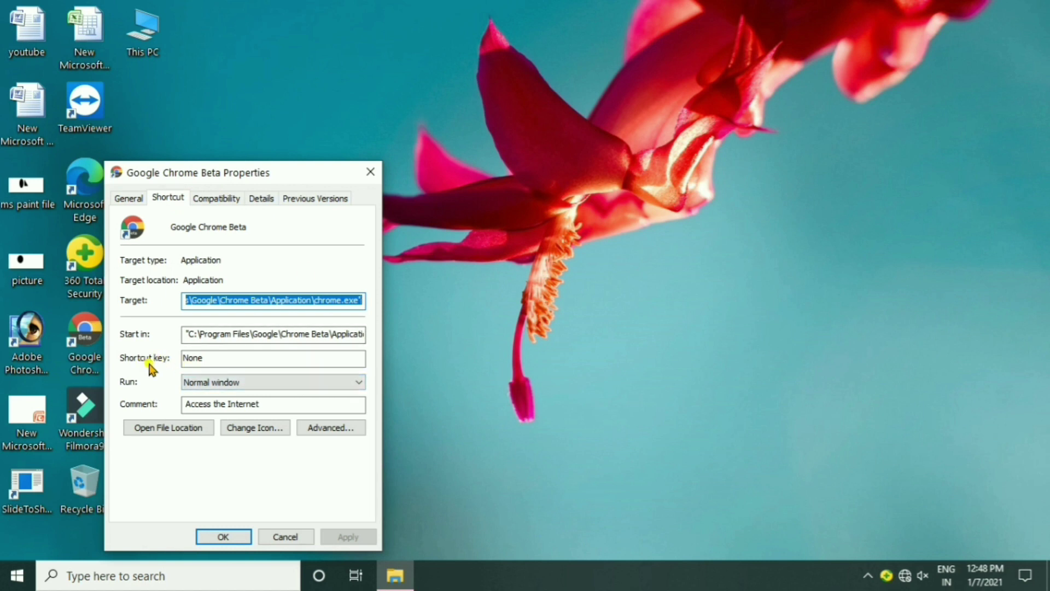
click(225, 364)
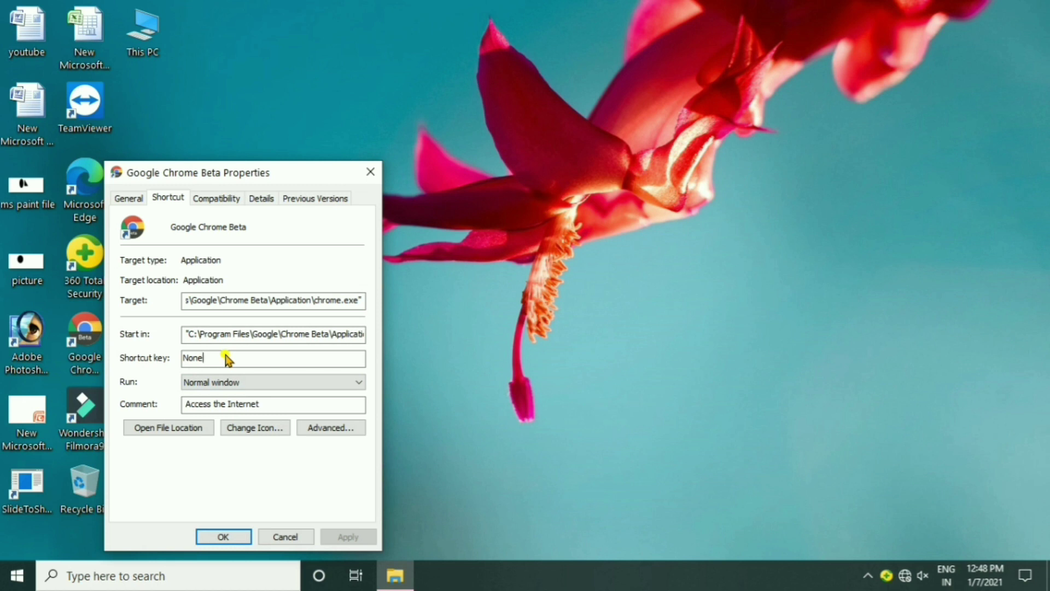
key(ctrl+alt+g)
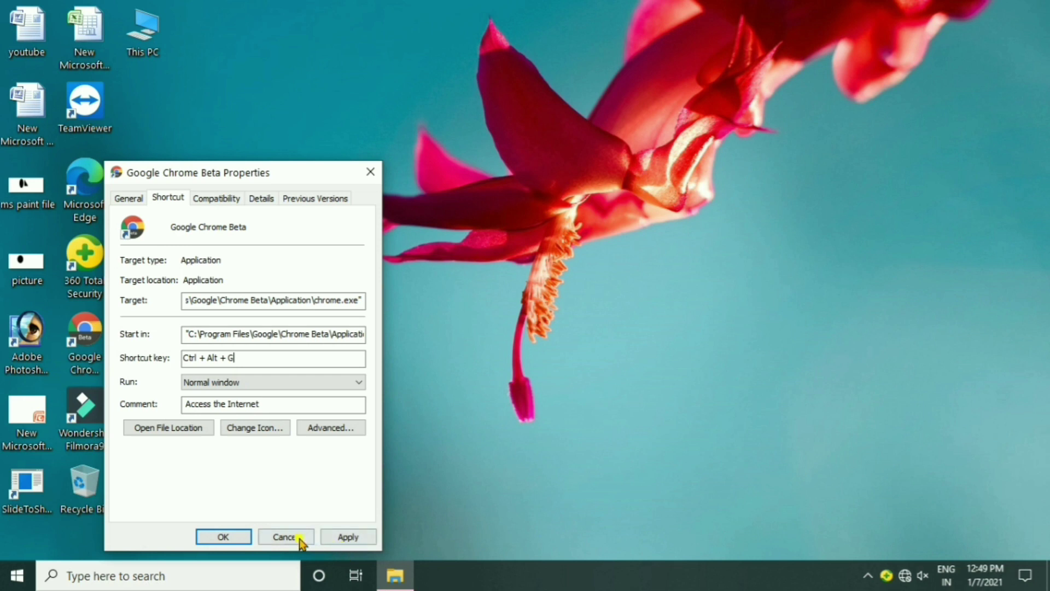
click(234, 540)
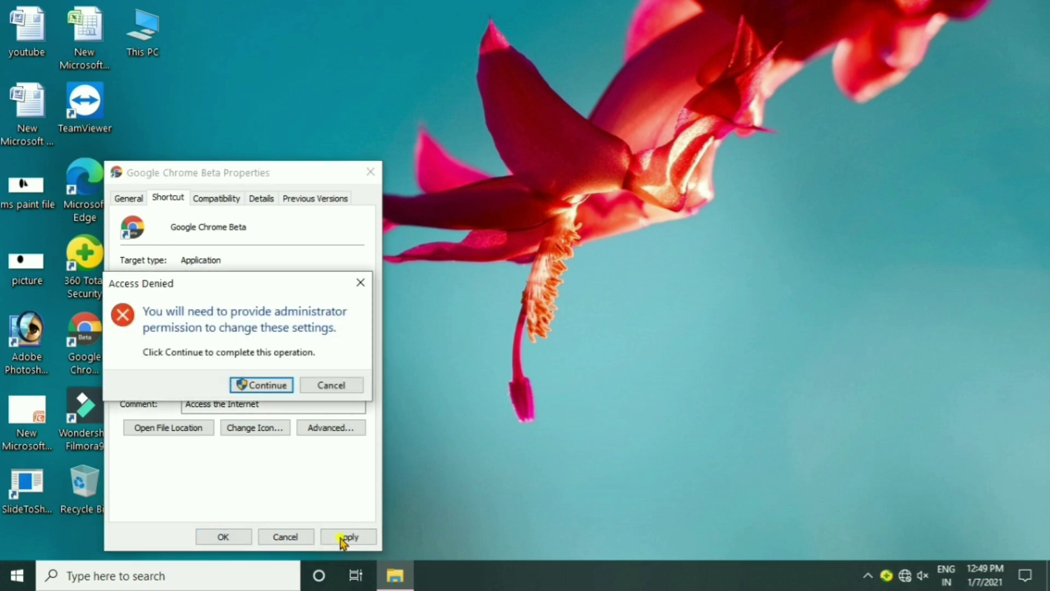
click(267, 386)
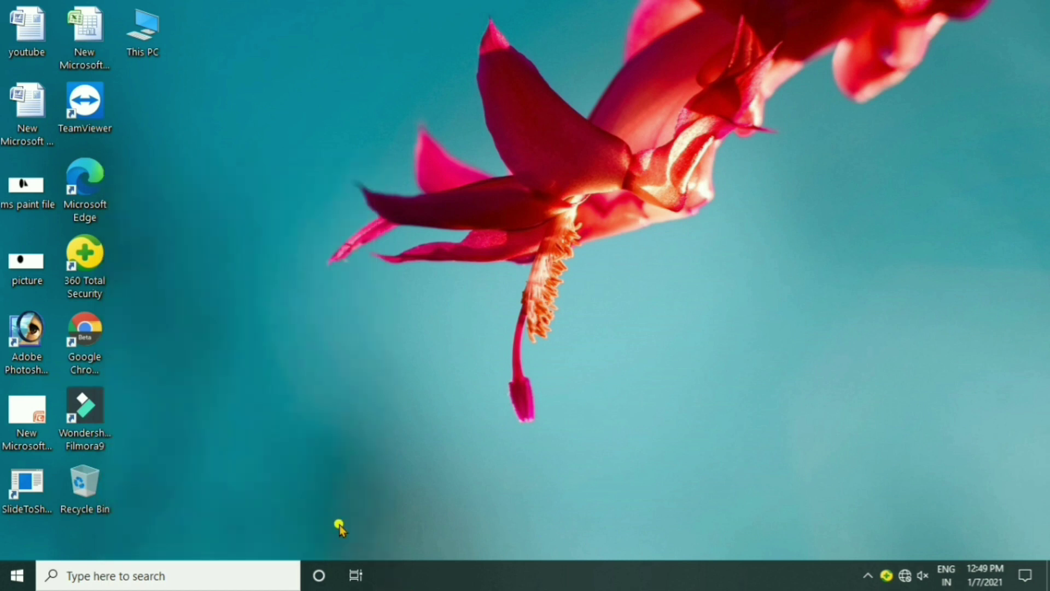
Step: Refresh the desktop
right_click(290, 175)
click(328, 221)
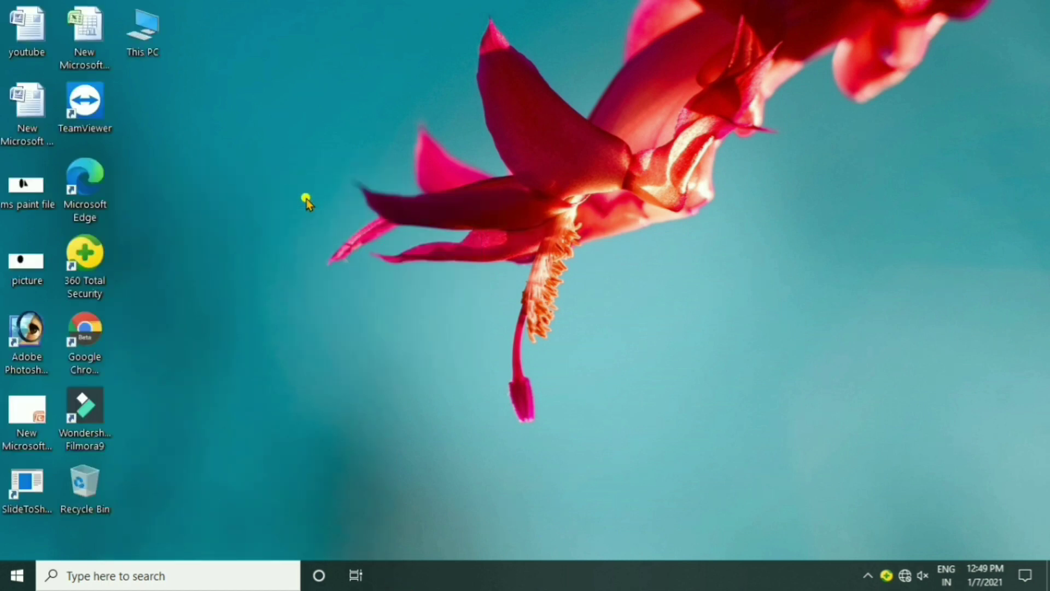